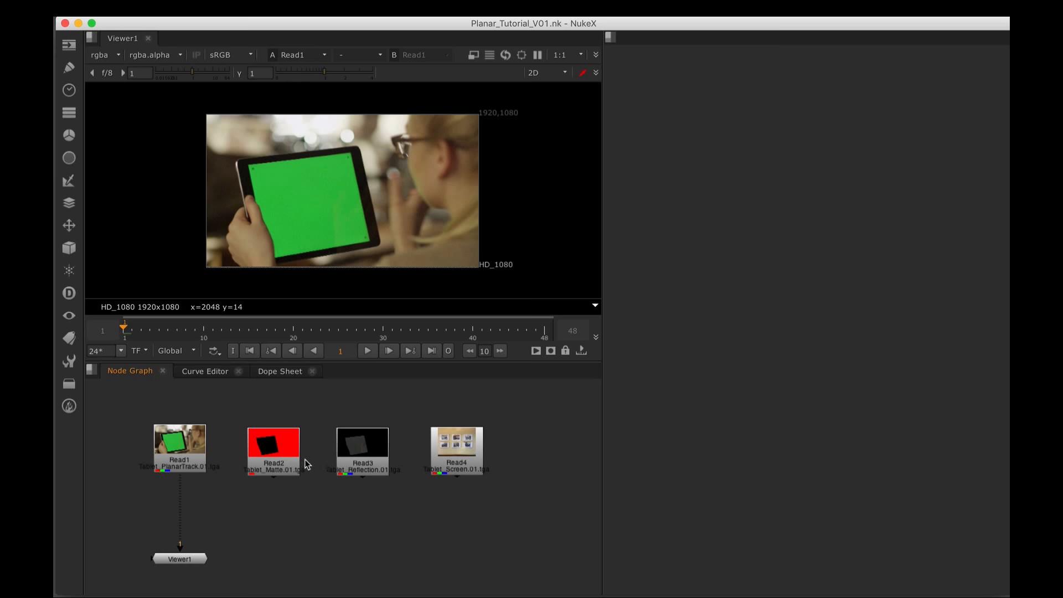
Move the matte, reflection and screen Read nodes closer together in a row beside the tablet footage node.
{"action": "left_click_drag", "start_coordinate": [283, 456], "coordinate": [277, 453]}
{"action": "left_click_drag", "start_coordinate": [308, 490], "coordinate": [290, 484]}
{"action": "left_click_drag", "start_coordinate": [353, 442], "coordinate": [339, 442]}
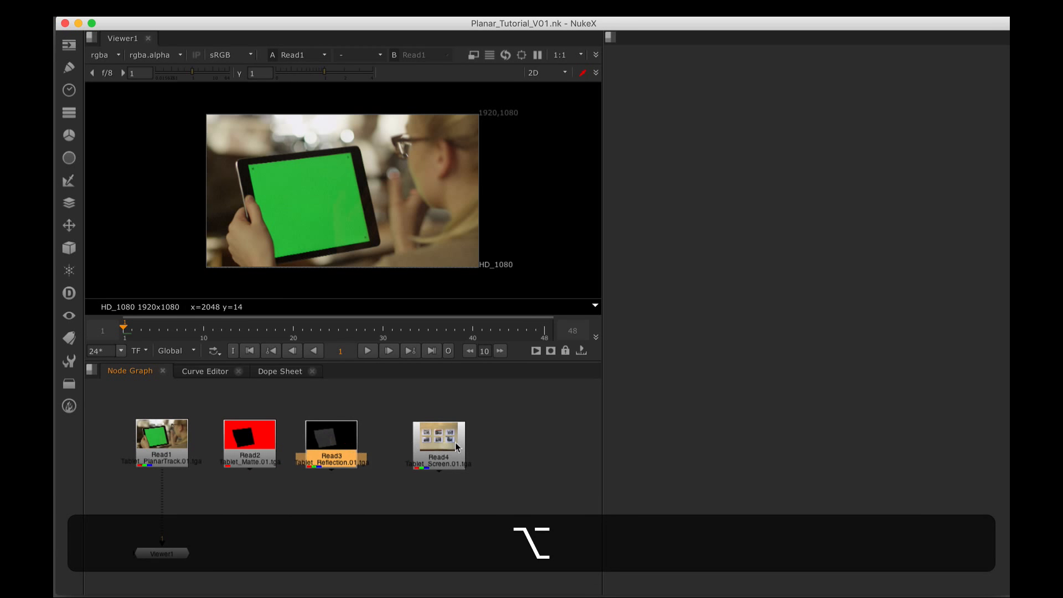
{"action": "left_click_drag", "start_coordinate": [456, 443], "coordinate": [449, 444]}
{"action": "left_click_drag", "start_coordinate": [261, 483], "coordinate": [364, 471]}
Play back the tablet footage in an enlarged viewer, then restore the normal layout.
{"action": "key", "text": "alt+i"}
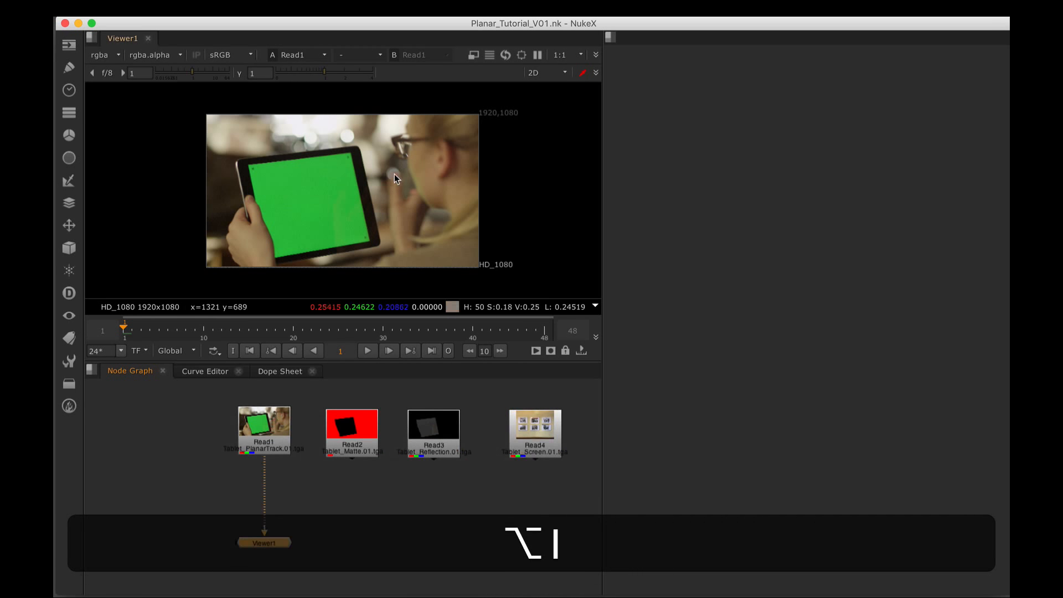
{"action": "key", "text": "space"}
{"action": "key", "text": "l"}
{"action": "key", "text": "k"}
{"action": "key", "text": "space"}
Open the project settings beside the viewer and check the project's frame range and format.
{"action": "left_click", "coordinate": [195, 9]}
{"action": "left_click", "coordinate": [249, 333]}
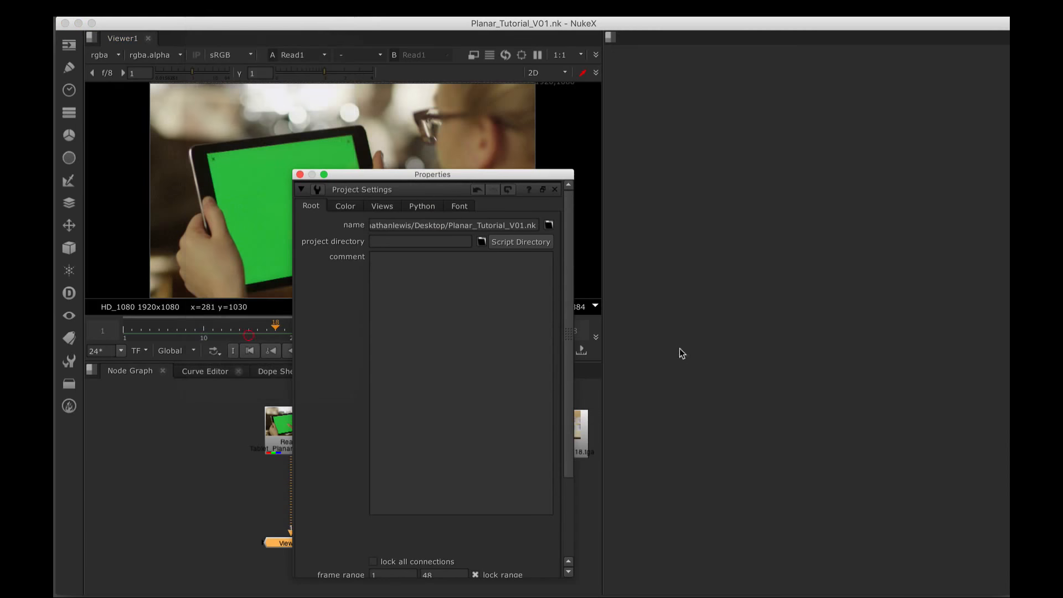
{"action": "left_click_drag", "start_coordinate": [446, 176], "coordinate": [821, 72]}
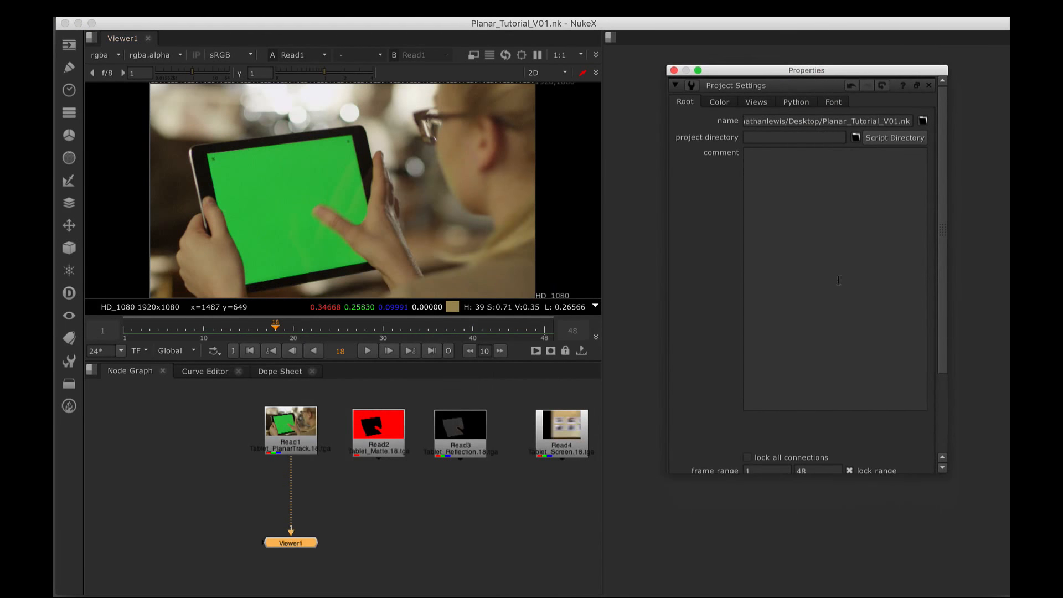
{"action": "scroll", "coordinate": [946, 317], "scroll_direction": "down", "scroll_amount": 5}
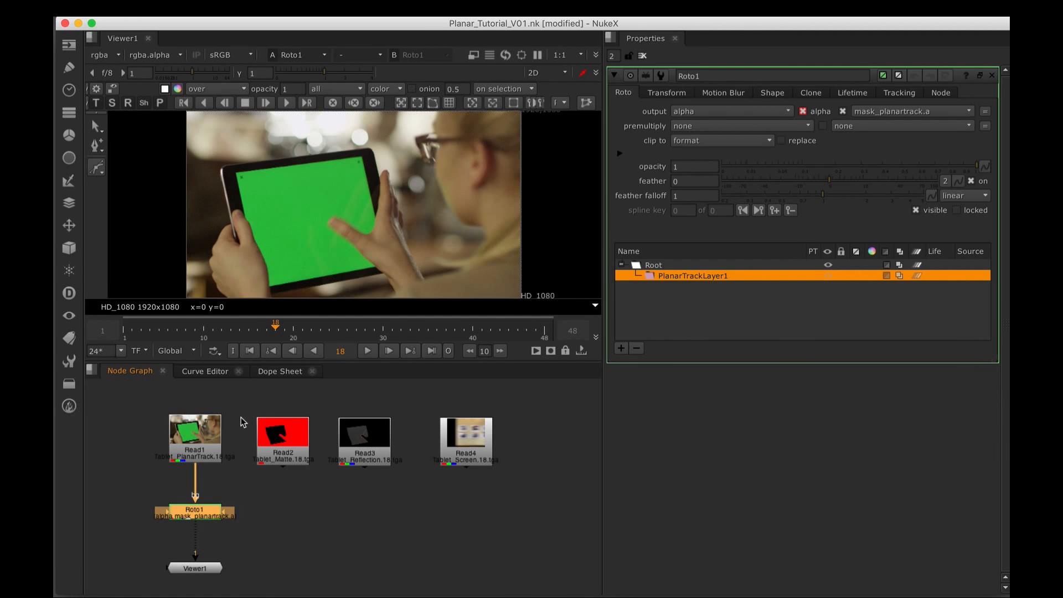
With the Roto node selected, review how the hand passes over the tablet during the clip, then return to frame 1.
{"action": "left_click", "coordinate": [224, 514]}
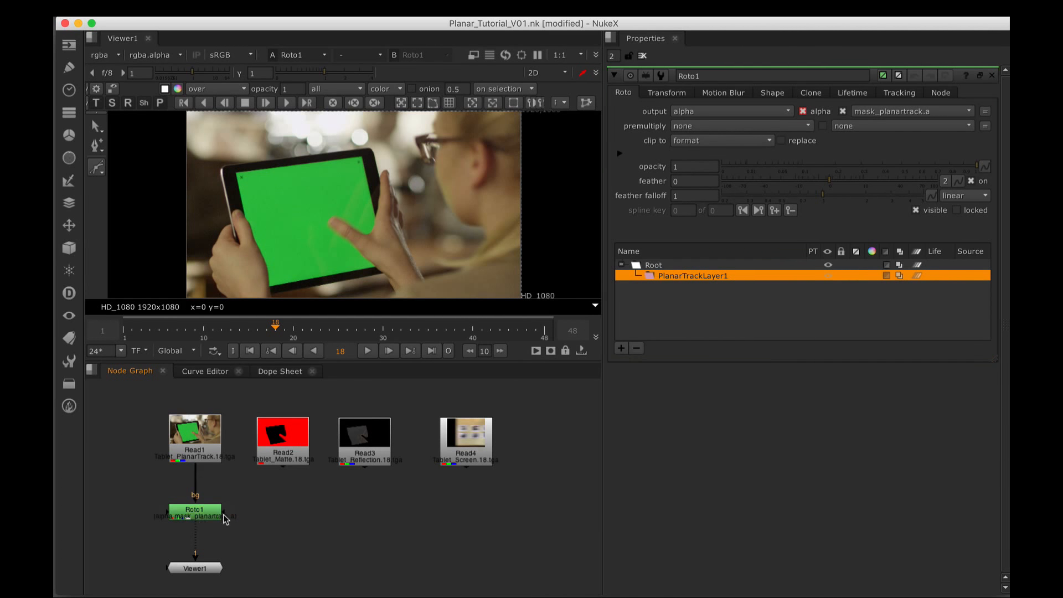
{"action": "left_click", "coordinate": [195, 513]}
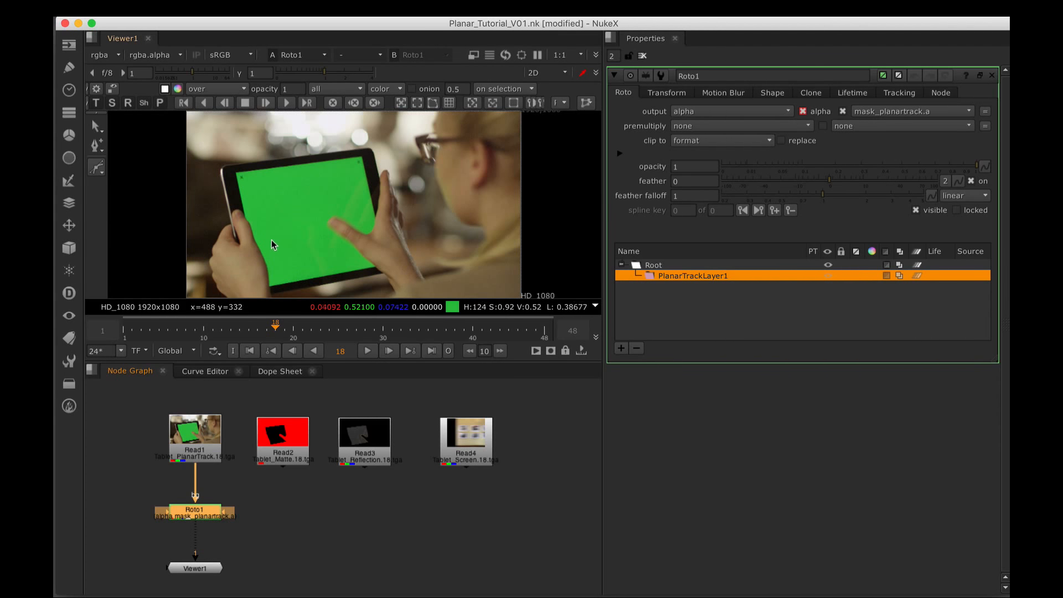
{"action": "left_click", "coordinate": [249, 351]}
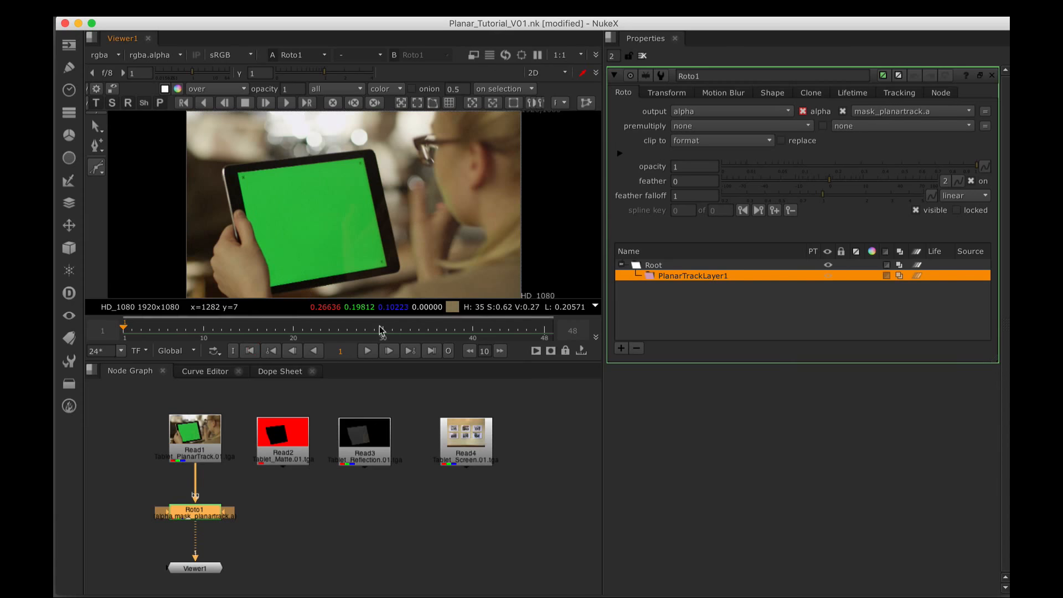
{"action": "left_click", "coordinate": [369, 351]}
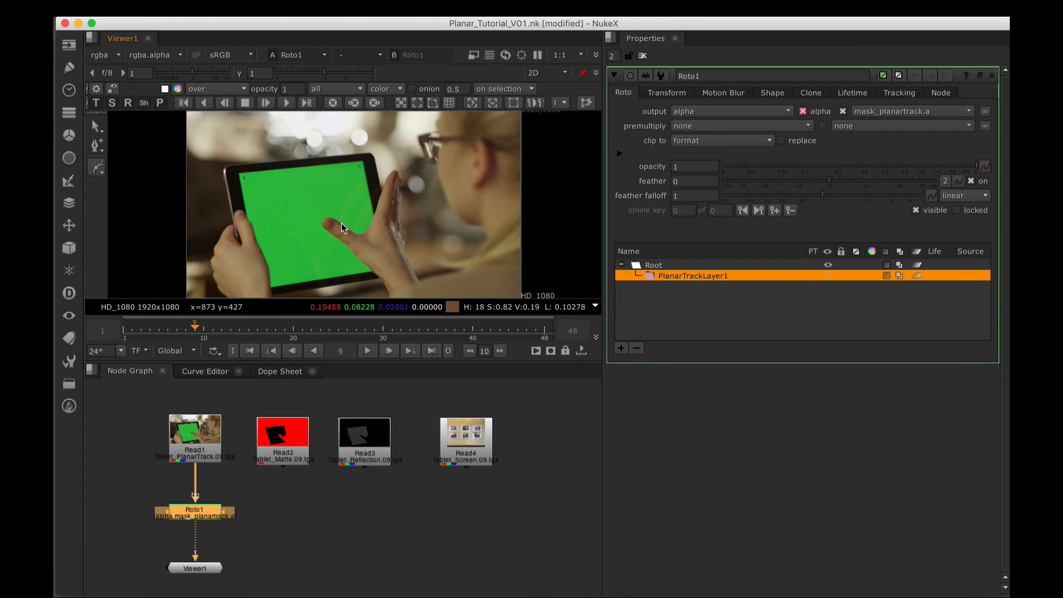
{"action": "left_click", "coordinate": [368, 351]}
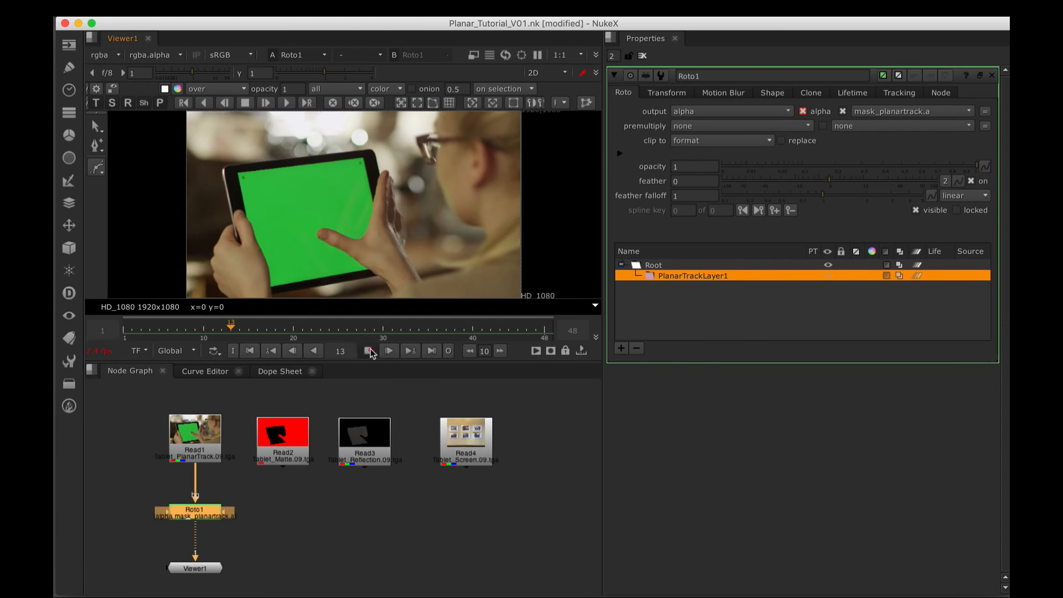
{"action": "left_click", "coordinate": [369, 352]}
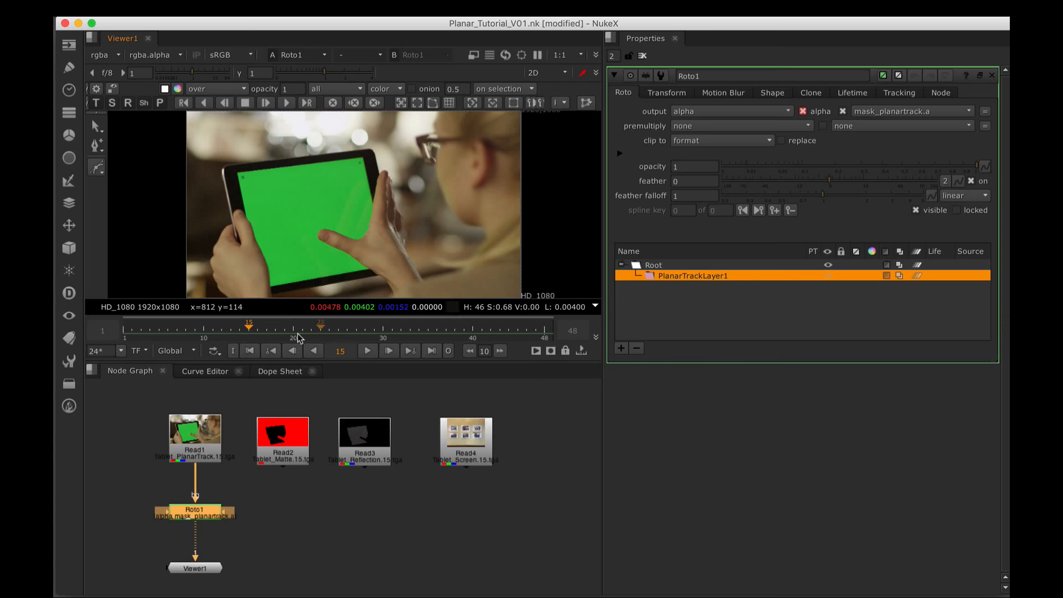
{"action": "left_click_drag", "start_coordinate": [271, 327], "coordinate": [358, 327]}
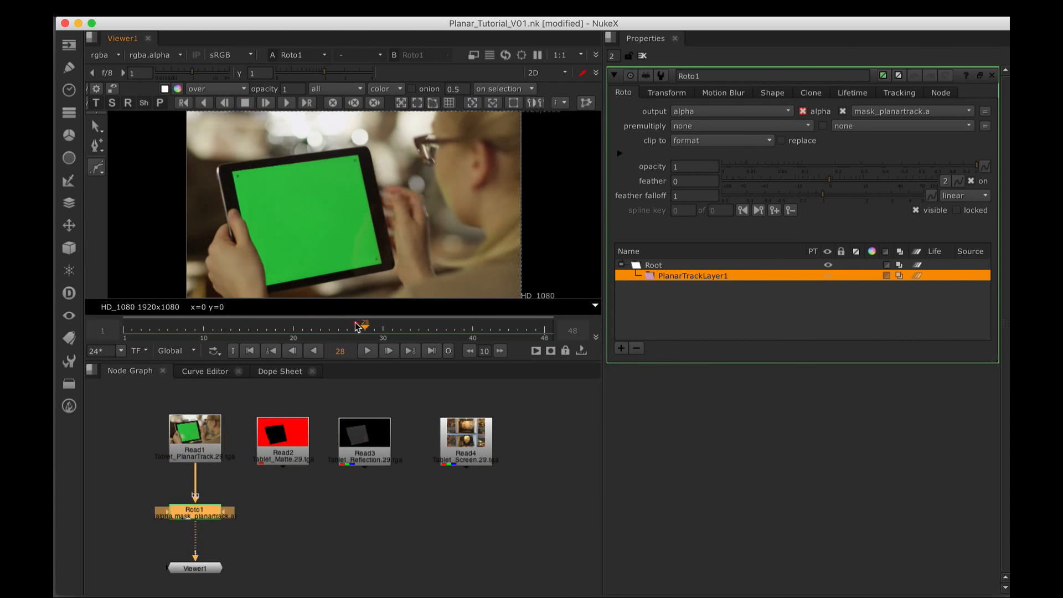
{"action": "left_click", "coordinate": [250, 351]}
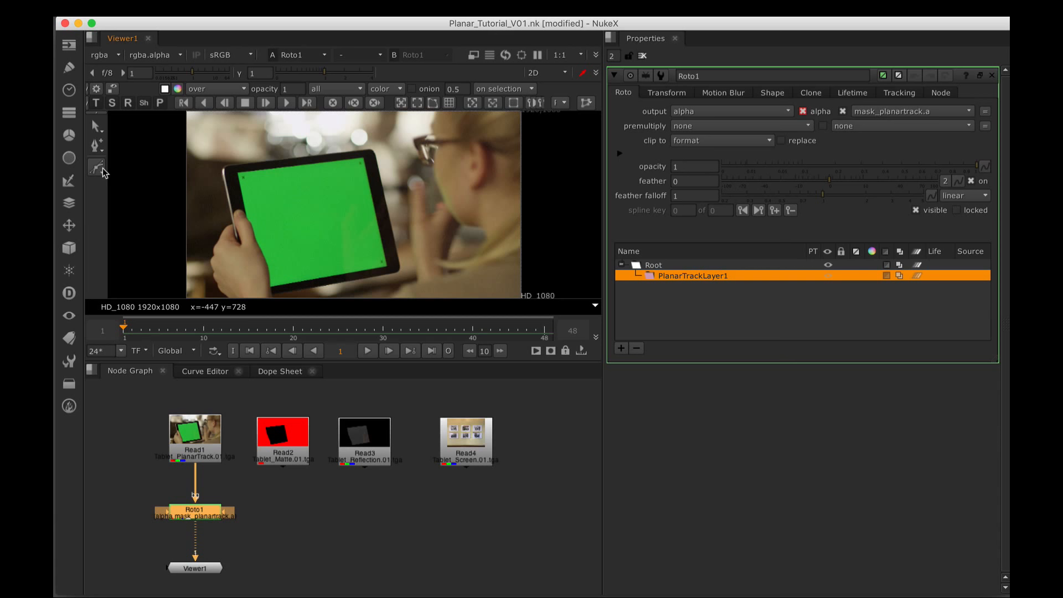
Draw a closed four-point cusped Bezier just outside the tablet's outer edges at frame 1.
{"action": "left_click_drag", "start_coordinate": [97, 166], "coordinate": [164, 178]}
{"action": "key", "text": "space"}
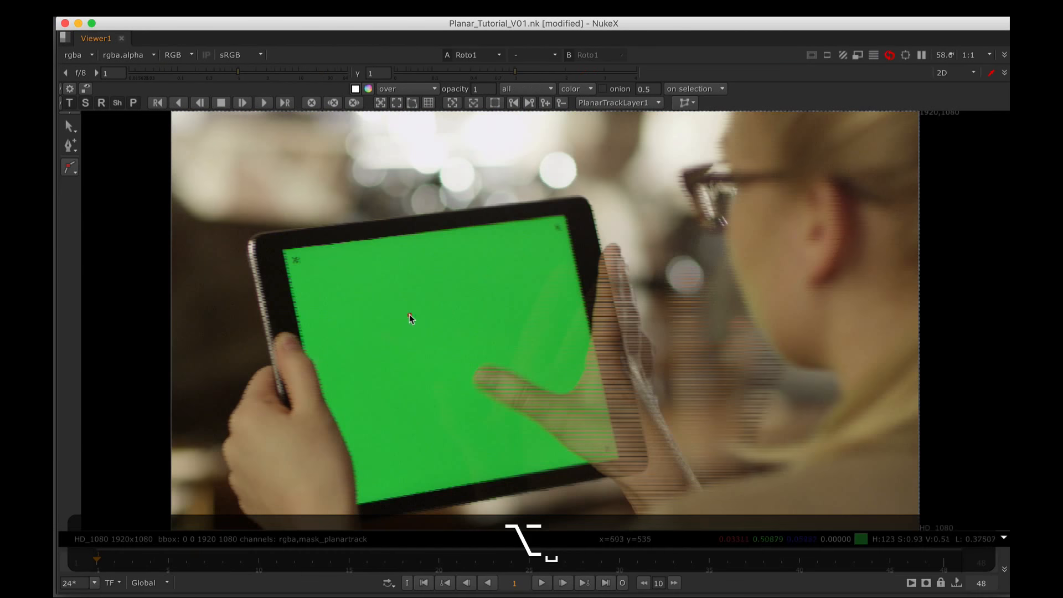
{"action": "left_click_drag", "start_coordinate": [407, 314], "coordinate": [387, 254]}
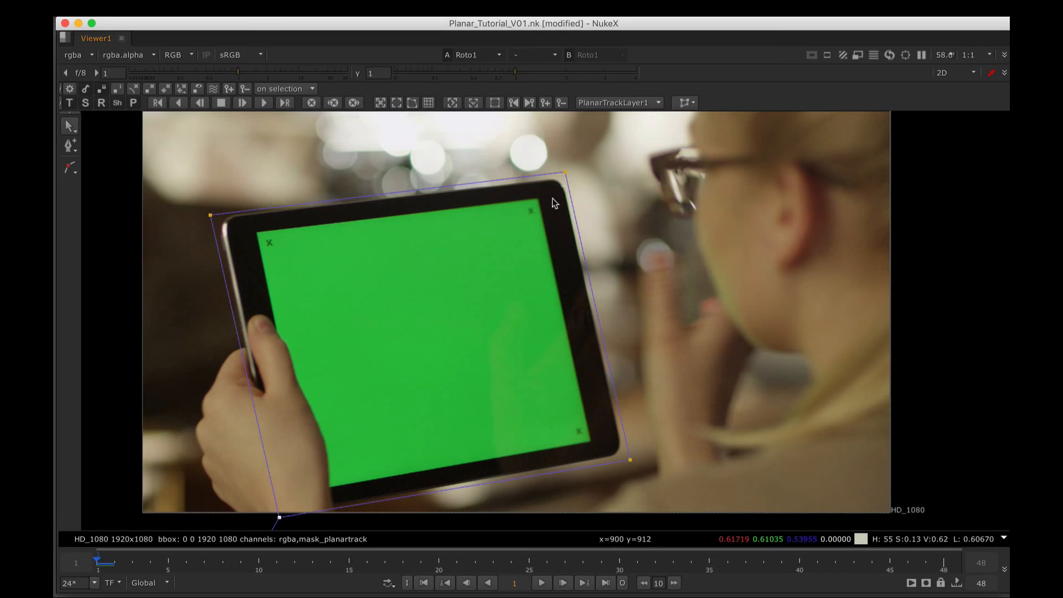
{"action": "key", "text": "space"}
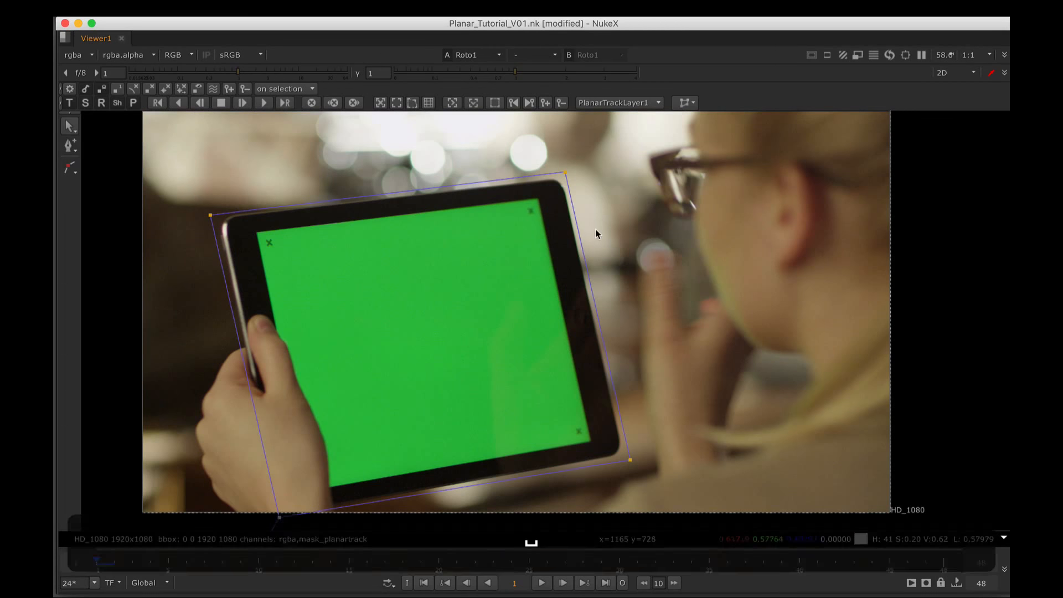
Rename the planar track layer that contains the tablet shape as Screen.
{"action": "double_click", "coordinate": [717, 276]}
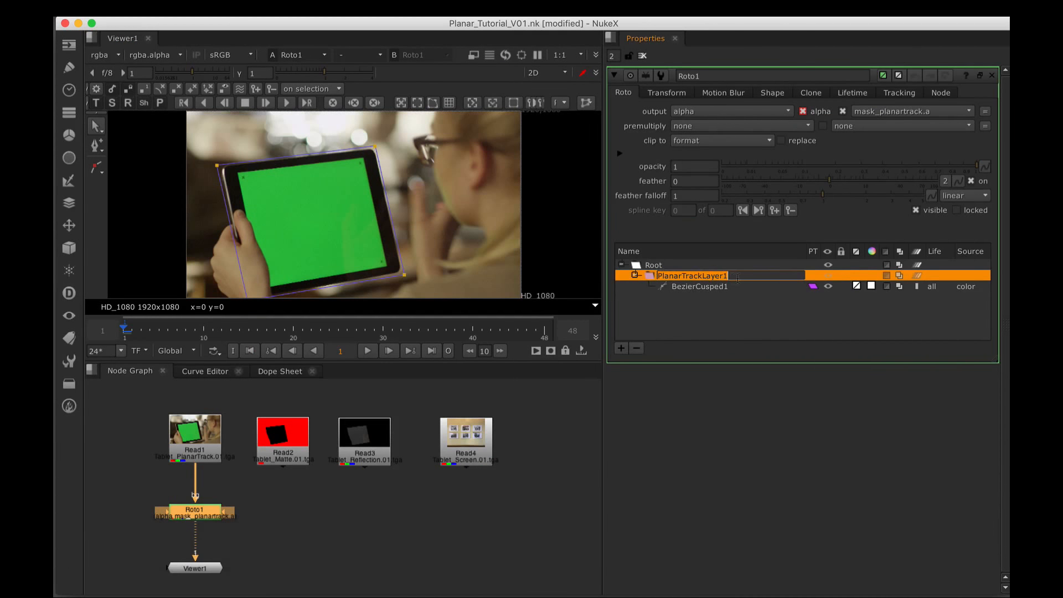
{"action": "type", "text": "Screen"}
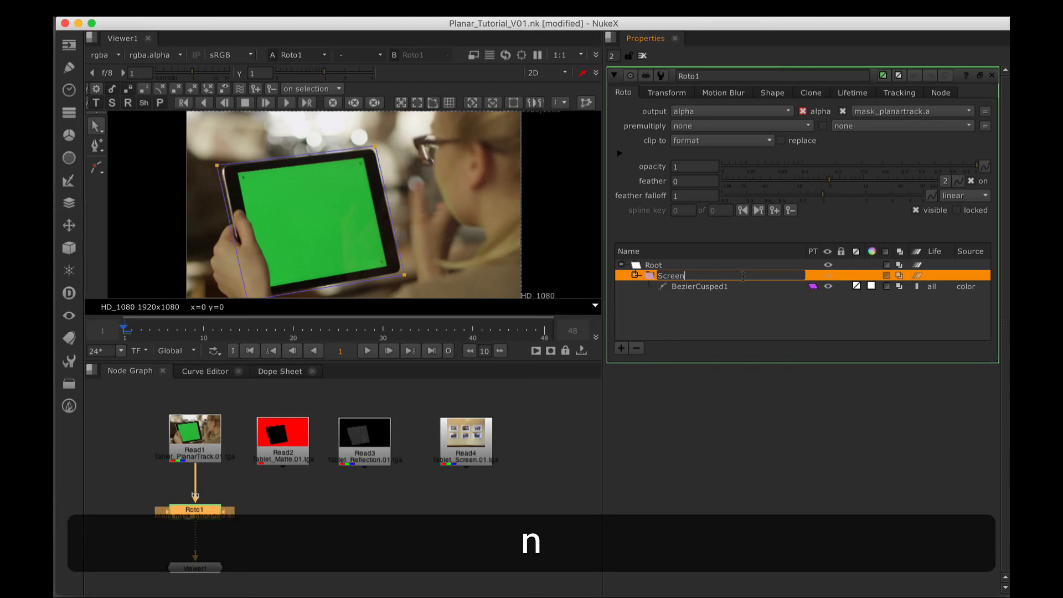
{"action": "key", "text": "Return"}
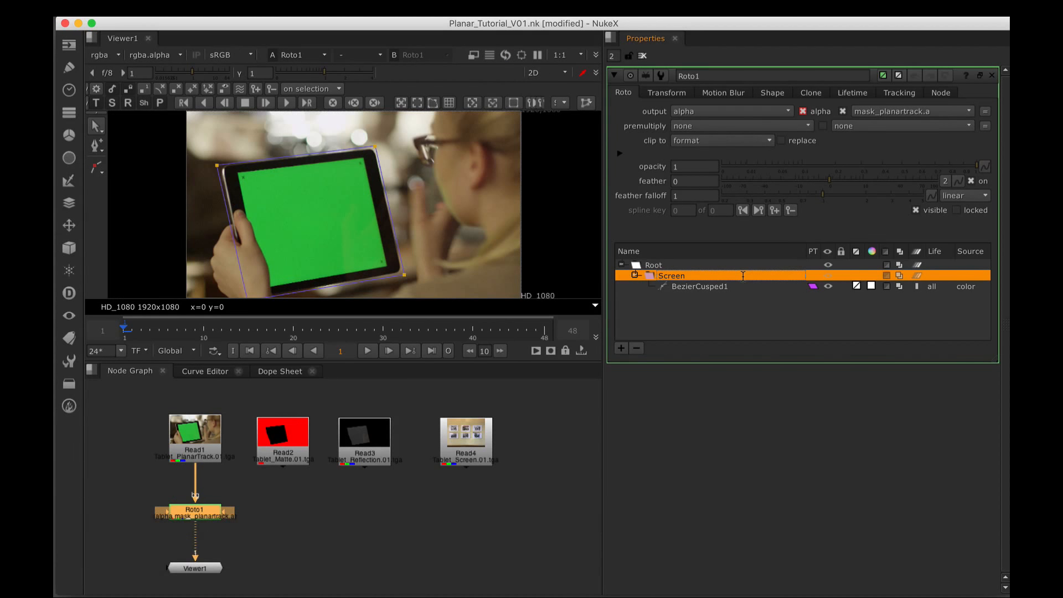
{"action": "left_click", "coordinate": [716, 321]}
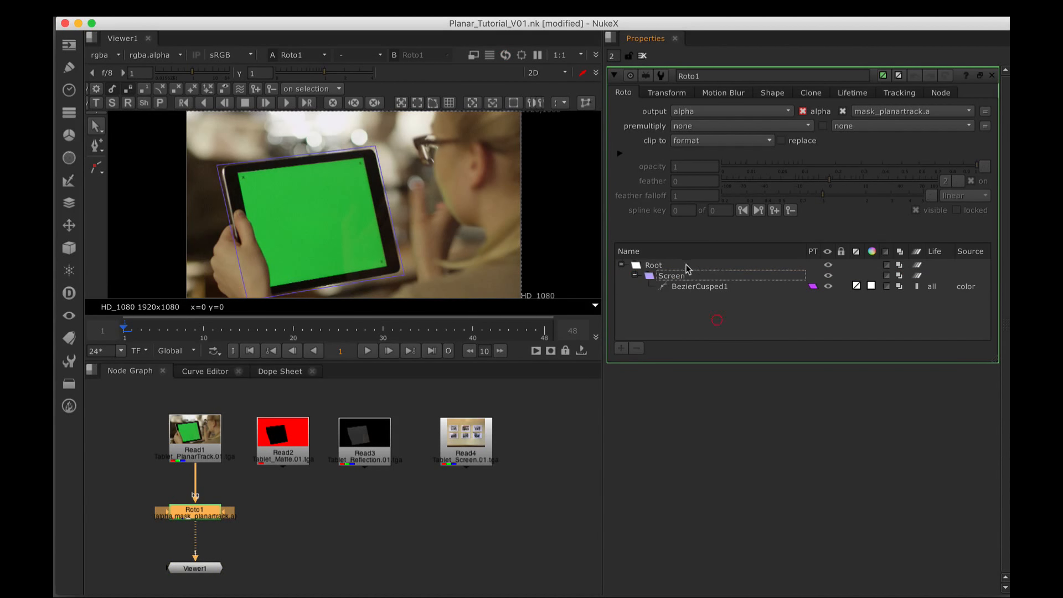
Go to frame 16, then hide and lock the Screen layer.
{"action": "left_click_drag", "start_coordinate": [342, 327], "coordinate": [265, 323]}
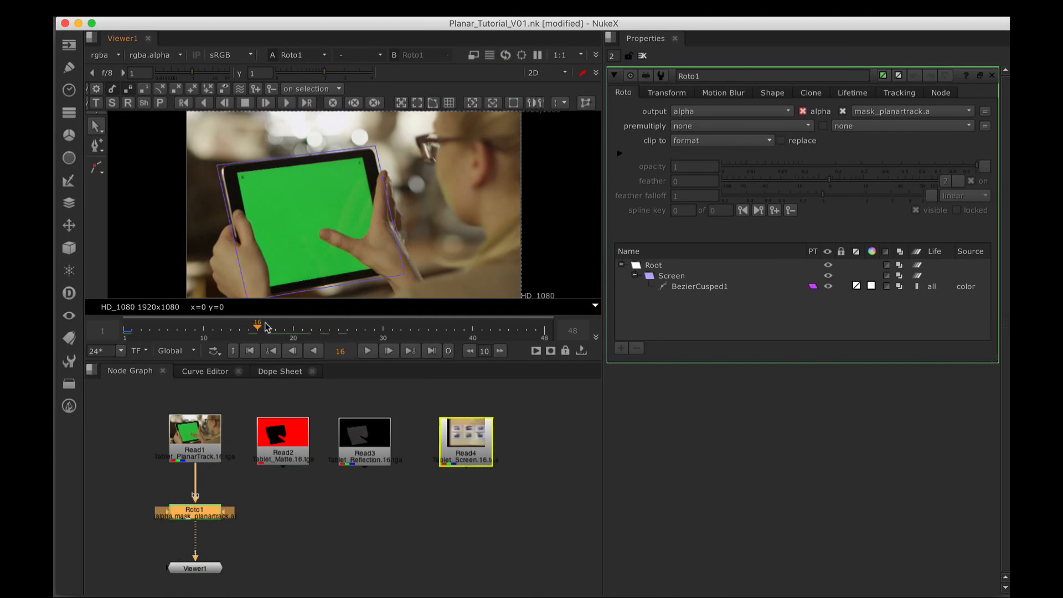
{"action": "left_click", "coordinate": [829, 277]}
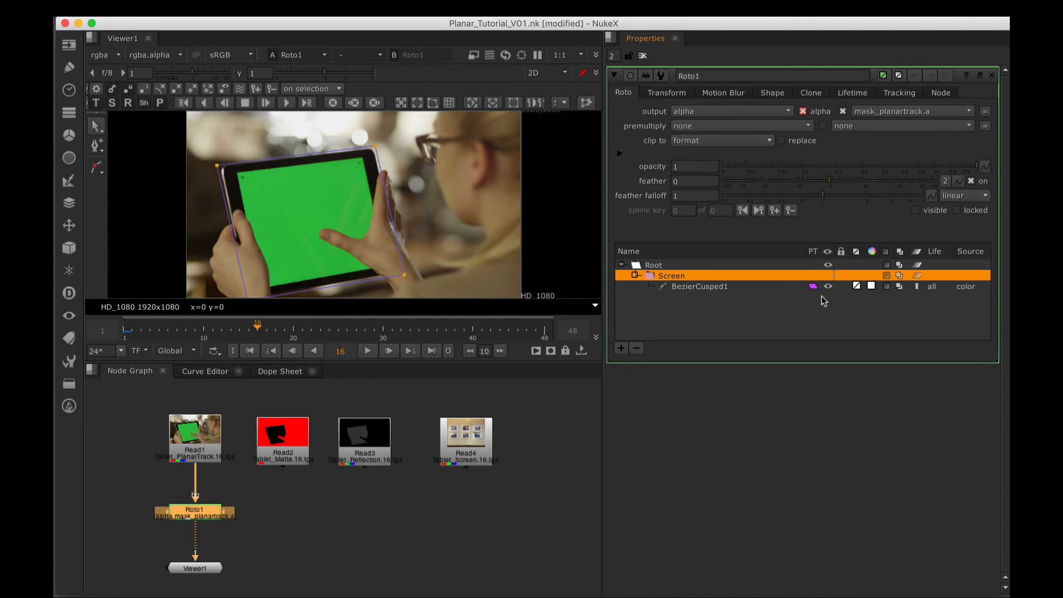
{"action": "left_click", "coordinate": [841, 276]}
Create a new track layer in the Roto node and name it Hand.
{"action": "left_click_drag", "start_coordinate": [604, 235], "coordinate": [736, 235]}
{"action": "left_click", "coordinate": [659, 104]}
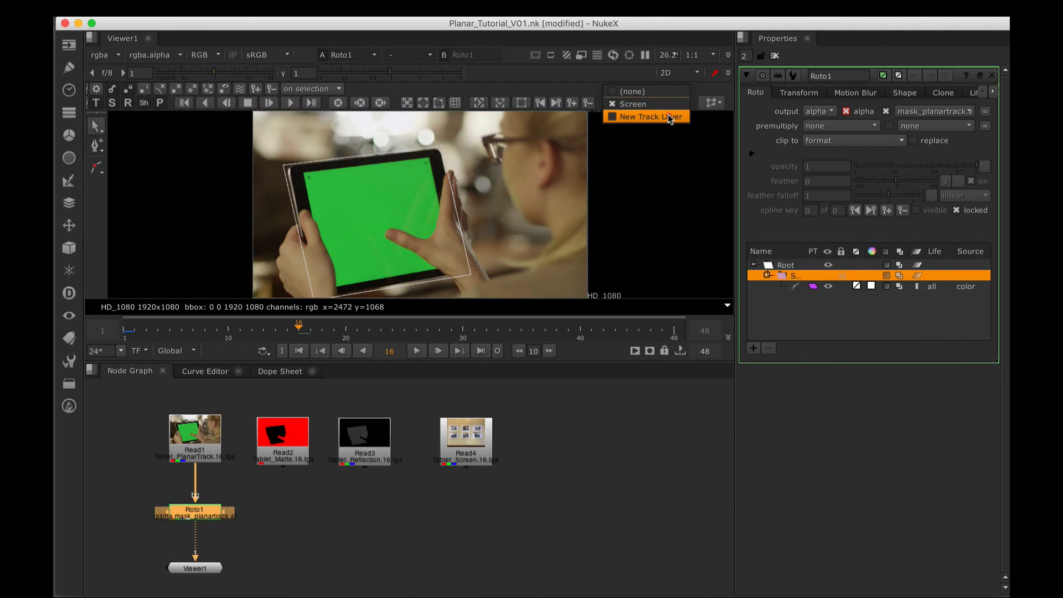
{"action": "left_click", "coordinate": [669, 117]}
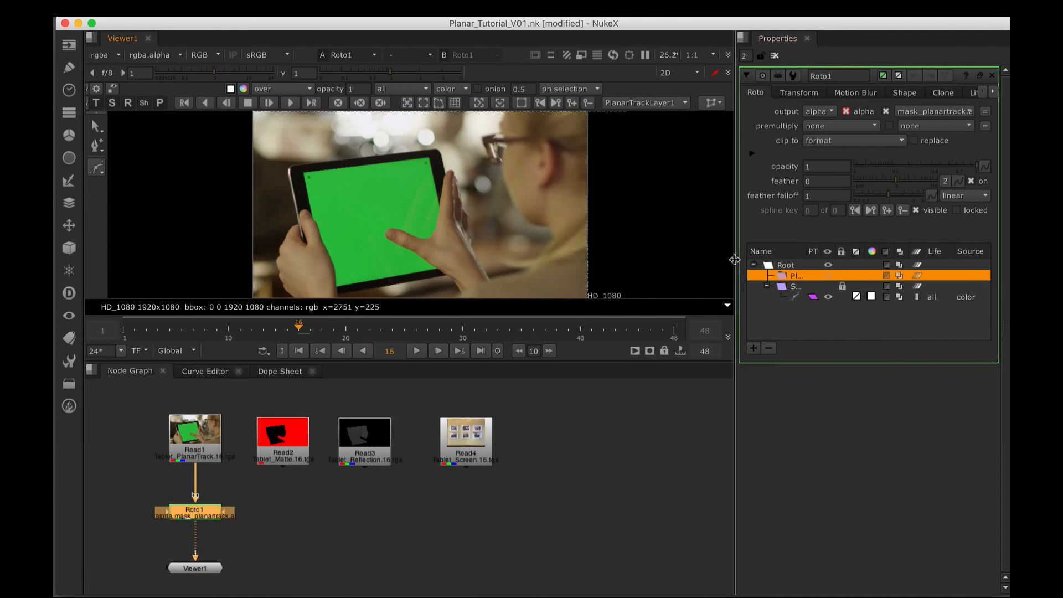
{"action": "left_click_drag", "start_coordinate": [735, 260], "coordinate": [594, 261]}
{"action": "double_click", "coordinate": [660, 276]}
{"action": "type", "text": "Hand"}
{"action": "key", "text": "Return"}
Draw a closed Bezier around the hand that covers the tablet at frame 16, following the thumb, fingers and wrist.
{"action": "left_click", "coordinate": [399, 191]}
{"action": "left_click", "coordinate": [382, 159]}
{"action": "left_click", "coordinate": [351, 232]}
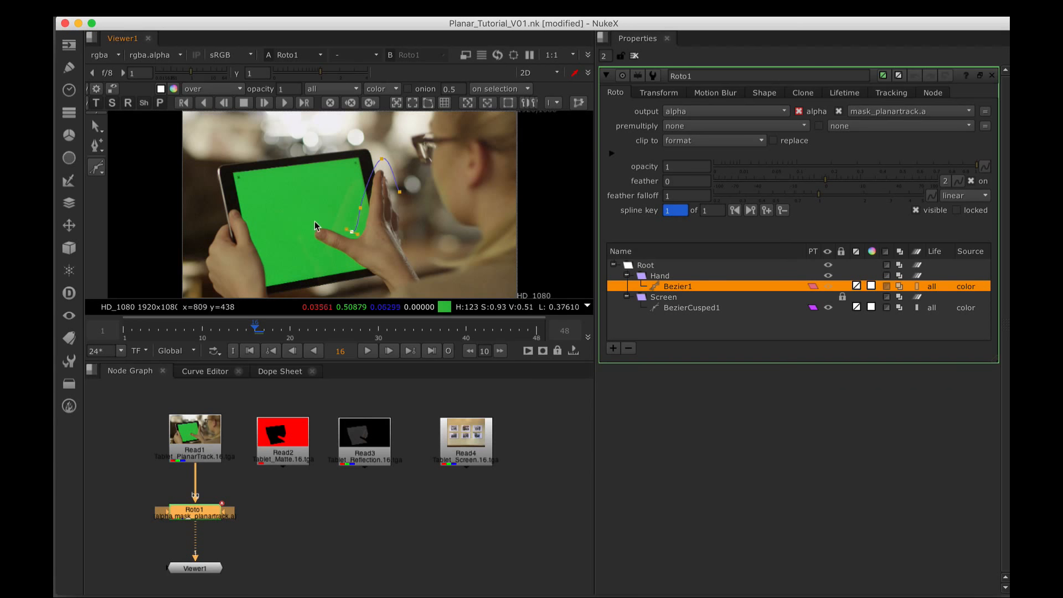
{"action": "left_click_drag", "start_coordinate": [310, 223], "coordinate": [308, 228]}
{"action": "left_click", "coordinate": [345, 260]}
{"action": "left_click", "coordinate": [368, 279]}
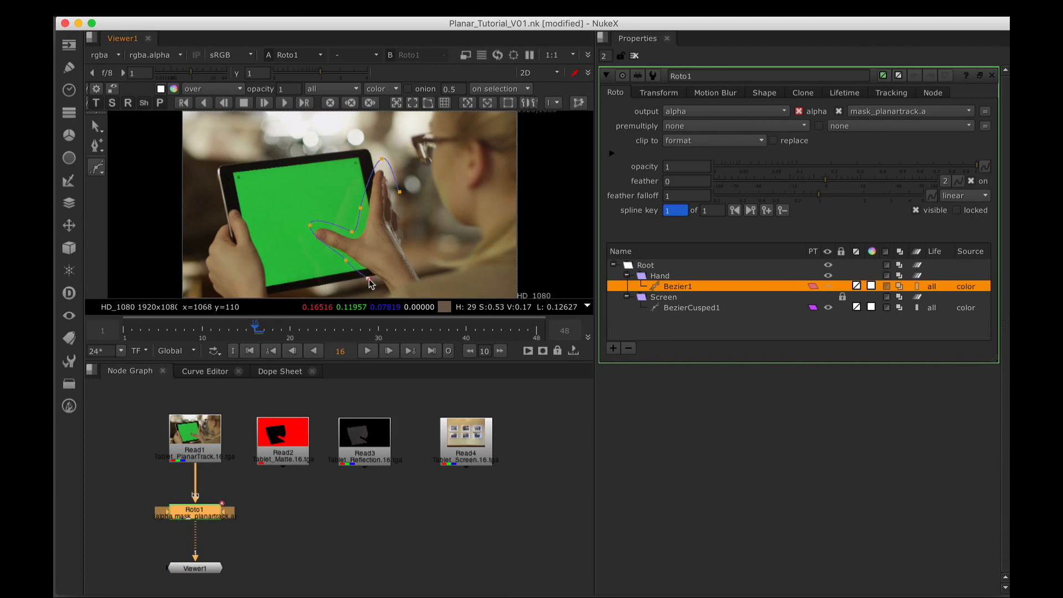
{"action": "left_click", "coordinate": [415, 265]}
{"action": "left_click", "coordinate": [399, 191]}
{"action": "left_click_drag", "start_coordinate": [369, 279], "coordinate": [371, 284]}
Refine the hand shape's points and tangents around the thumb tip and between the thumb and fingers.
{"action": "left_click_drag", "start_coordinate": [345, 232], "coordinate": [430, 150]}
{"action": "key", "text": "alt+space"}
{"action": "left_click_drag", "start_coordinate": [321, 372], "coordinate": [456, 208]}
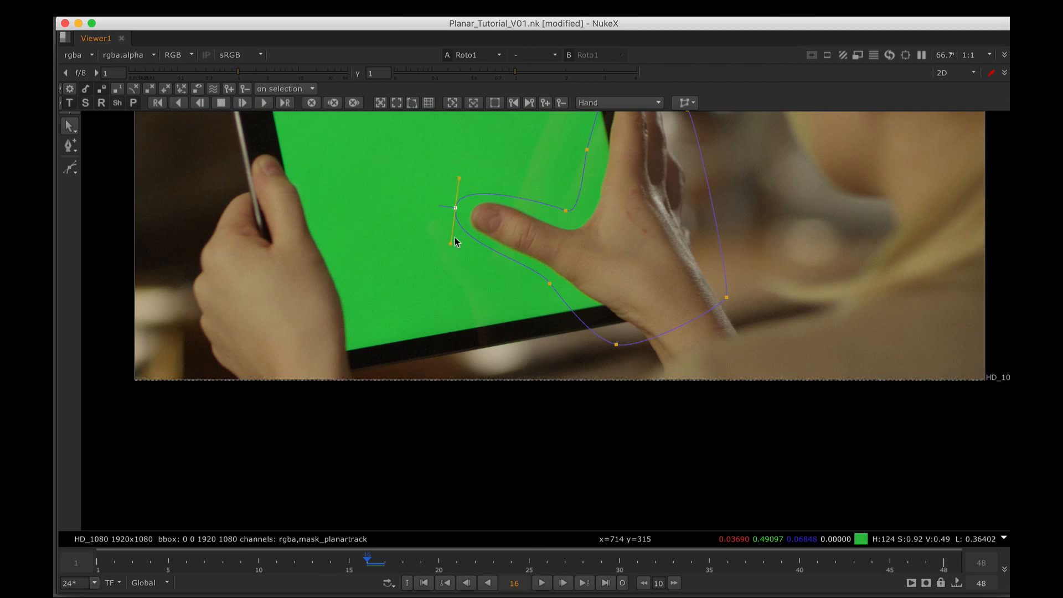
{"action": "left_click_drag", "start_coordinate": [460, 179], "coordinate": [460, 205]}
{"action": "mouse_move", "coordinate": [587, 207]}
{"action": "left_mouse_down"}
{"action": "mouse_move", "coordinate": [558, 241]}
{"action": "mouse_move", "coordinate": [586, 244]}
{"action": "mouse_move", "coordinate": [572, 210]}
{"action": "left_mouse_up"}
{"action": "left_click", "coordinate": [554, 240]}
Move the hand shape's top point closer to the fingertips and check the points along the hand's outer edge.
{"action": "left_click_drag", "start_coordinate": [607, 153], "coordinate": [588, 221]}
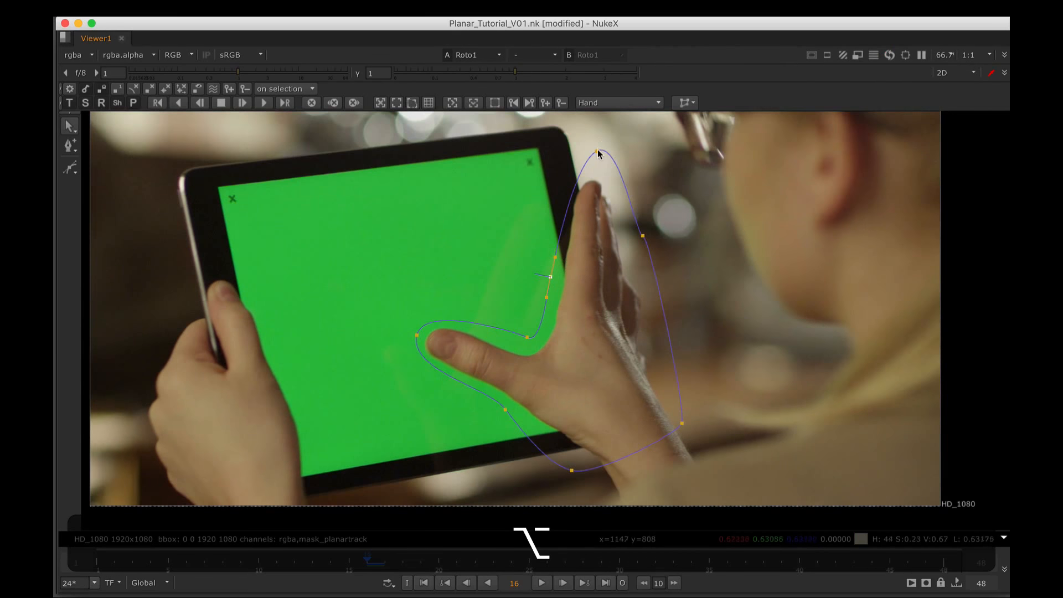
{"action": "left_click_drag", "start_coordinate": [597, 151], "coordinate": [591, 159]}
{"action": "left_click", "coordinate": [643, 236]}
{"action": "left_click_drag", "start_coordinate": [643, 236], "coordinate": [665, 198]}
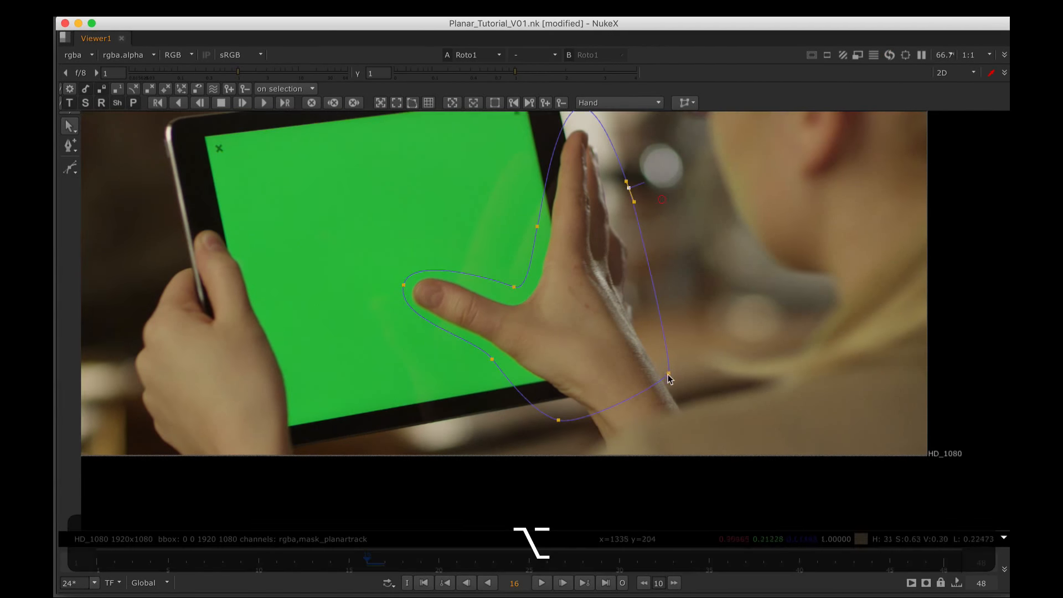
{"action": "left_click", "coordinate": [668, 372]}
{"action": "left_click_drag", "start_coordinate": [481, 339], "coordinate": [425, 373]}
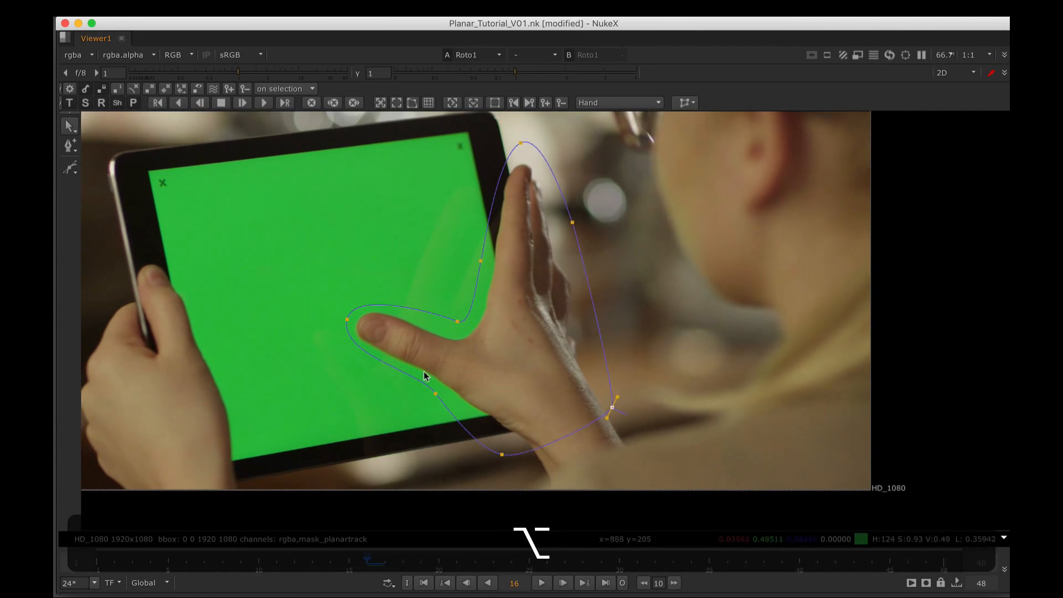
{"action": "scroll", "coordinate": [389, 295], "scroll_direction": "down", "scroll_amount": 3}
{"action": "left_click_drag", "start_coordinate": [403, 267], "coordinate": [406, 265]}
{"action": "left_click_drag", "start_coordinate": [576, 381], "coordinate": [612, 381]}
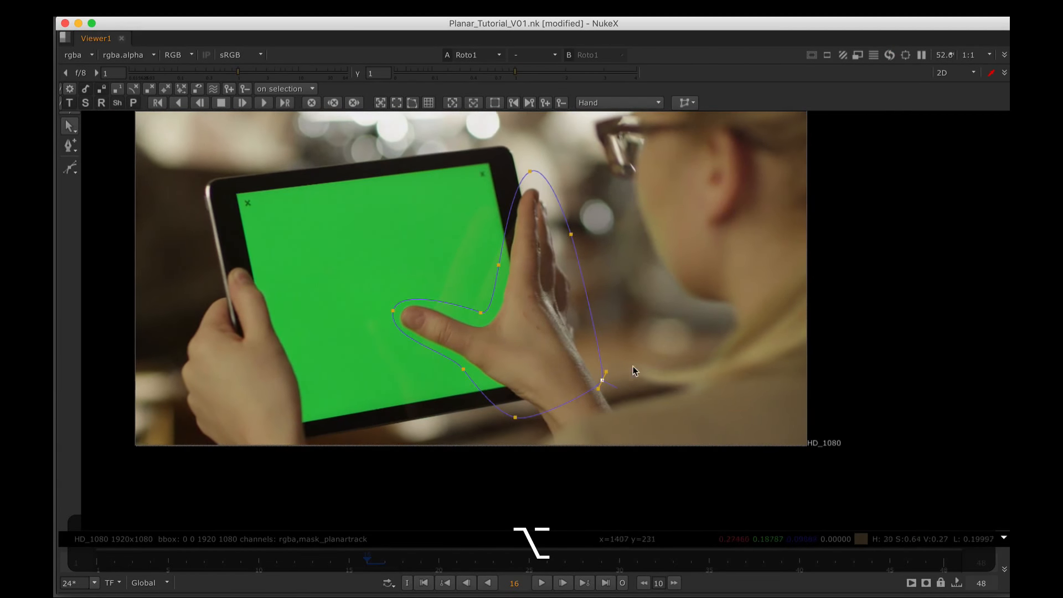
Select all points of the hand shape and reposition it over the hand at frame 10.
{"action": "left_click_drag", "start_coordinate": [670, 430], "coordinate": [307, 114]}
{"action": "left_click", "coordinate": [259, 562]}
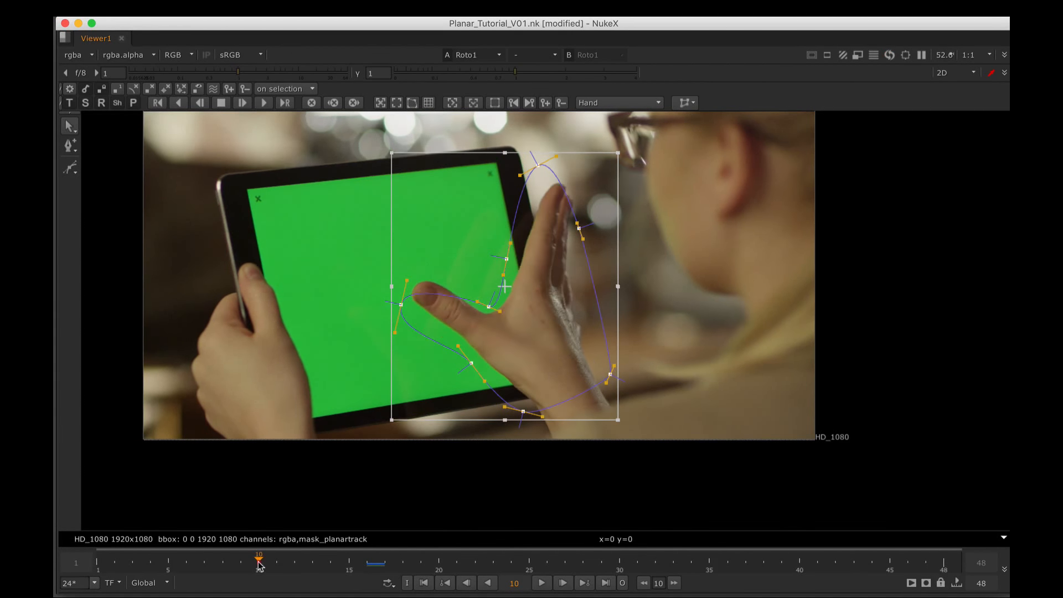
{"action": "left_click_drag", "start_coordinate": [506, 289], "coordinate": [520, 281]}
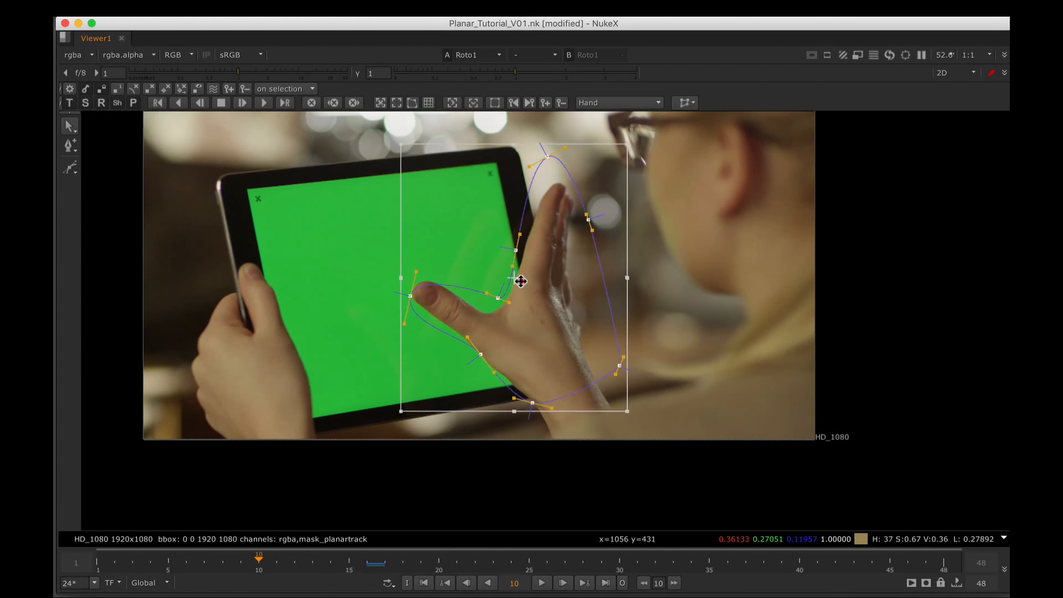
Step through frames 5, 1 and 3 and adjust the hand shape's thumb-edge point and thumb-tip tangent at frame 3.
{"action": "left_click", "coordinate": [168, 562]}
{"action": "left_click", "coordinate": [98, 563]}
{"action": "left_click", "coordinate": [132, 562]}
{"action": "left_click_drag", "start_coordinate": [419, 335], "coordinate": [424, 333]}
{"action": "left_click", "coordinate": [416, 220]}
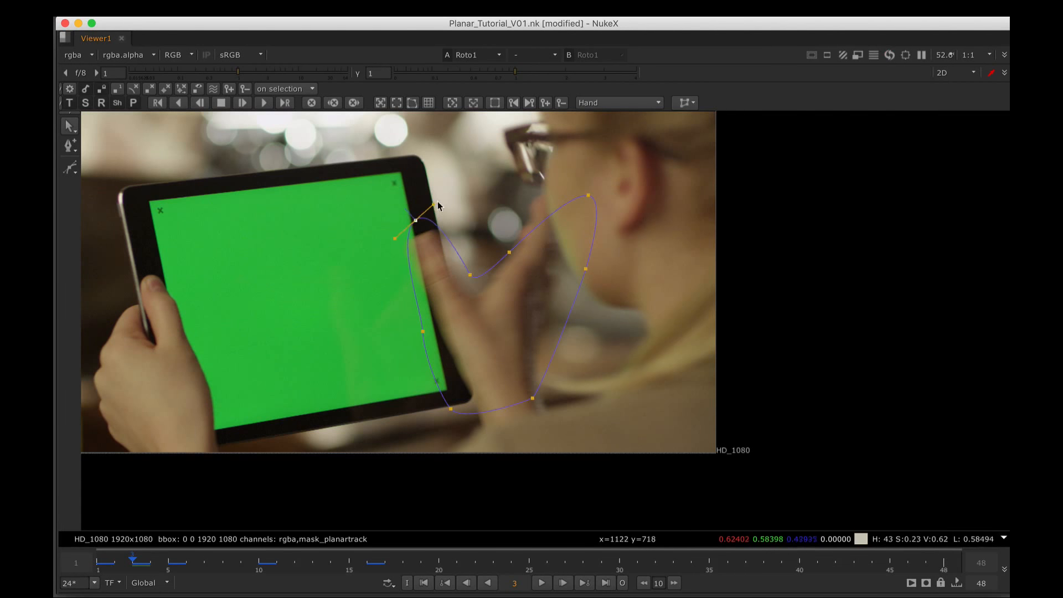
{"action": "left_click_drag", "start_coordinate": [436, 207], "coordinate": [449, 206]}
{"action": "left_click", "coordinate": [188, 562]}
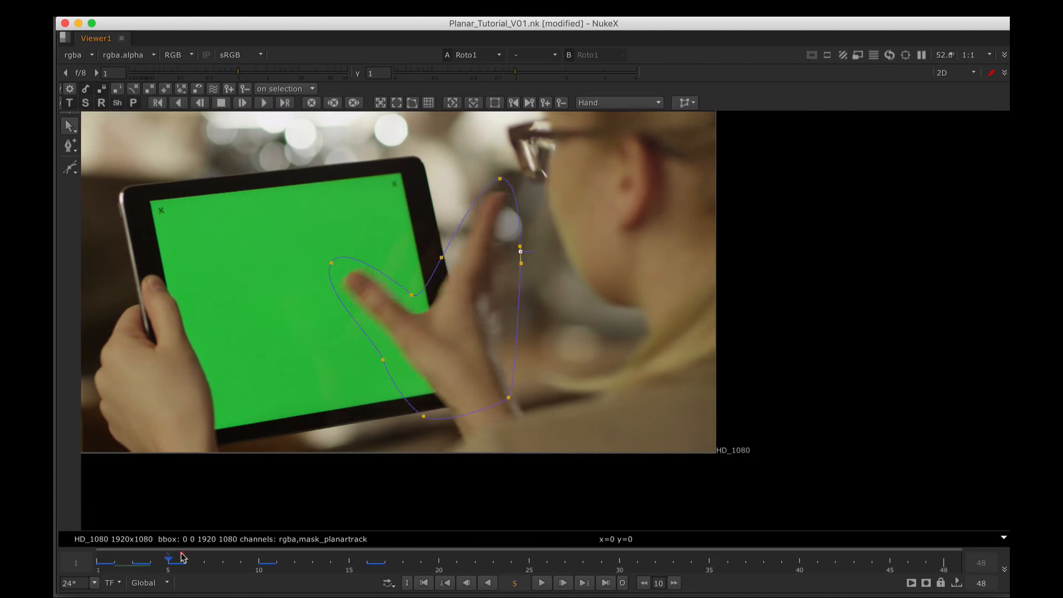
Step through the clip to around frame 42 and move the hand shape's lower wrist point down.
{"action": "left_click_drag", "start_coordinate": [194, 564], "coordinate": [421, 560]}
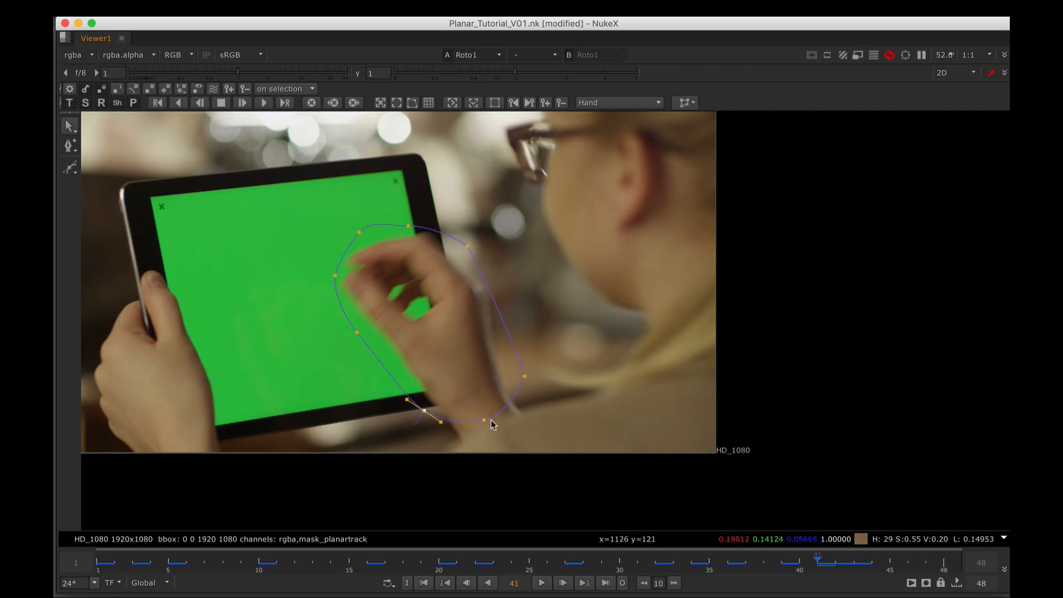
{"action": "left_click", "coordinate": [830, 562]}
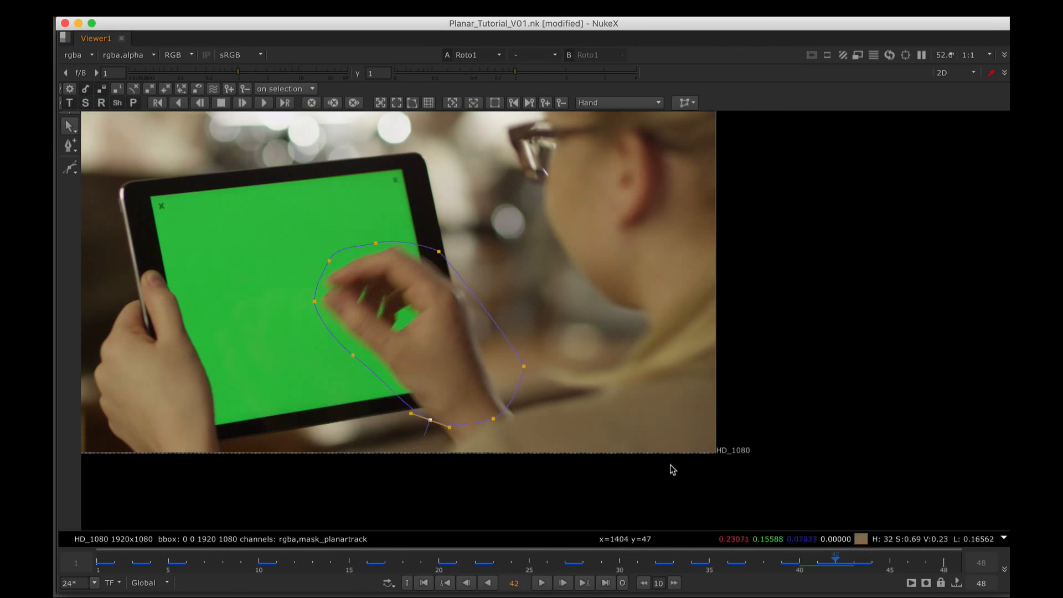
{"action": "left_click", "coordinate": [442, 414]}
{"action": "left_click_drag", "start_coordinate": [441, 415], "coordinate": [441, 433]}
Select all points of the hand shape at frame 49 and move the whole shape down over the hand.
{"action": "left_click_drag", "start_coordinate": [884, 559], "coordinate": [962, 563]}
{"action": "left_click_drag", "start_coordinate": [627, 468], "coordinate": [206, 197]}
{"action": "left_click_drag", "start_coordinate": [413, 348], "coordinate": [402, 377]}
Fit the hand shape's individual points around the fingertips, knuckles and wrist at frame 49.
{"action": "left_click_drag", "start_coordinate": [297, 373], "coordinate": [280, 385]}
{"action": "left_click_drag", "start_coordinate": [340, 412], "coordinate": [334, 430]}
{"action": "left_click_drag", "start_coordinate": [290, 326], "coordinate": [290, 334]}
{"action": "left_click_drag", "start_coordinate": [328, 292], "coordinate": [327, 302]}
{"action": "left_click_drag", "start_coordinate": [393, 287], "coordinate": [406, 296]}
{"action": "left_click_drag", "start_coordinate": [512, 381], "coordinate": [504, 391]}
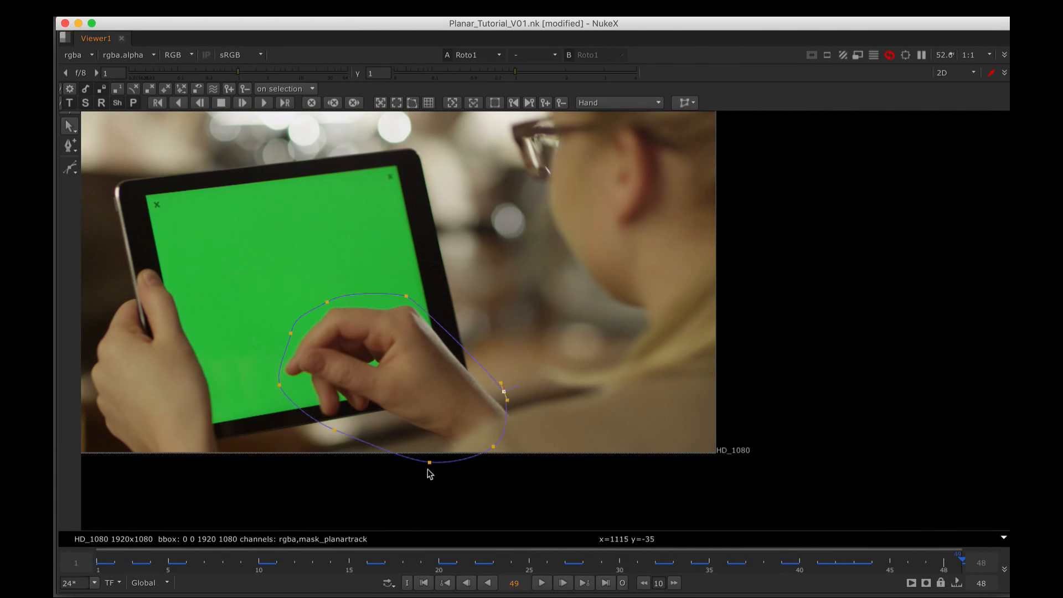
{"action": "left_click_drag", "start_coordinate": [430, 463], "coordinate": [434, 458]}
{"action": "key", "text": "f"}
Move the hand shape's point below the fingertips slightly outward at frame 46 and play back the shape's animation.
{"action": "left_click_drag", "start_coordinate": [98, 572], "coordinate": [908, 570]}
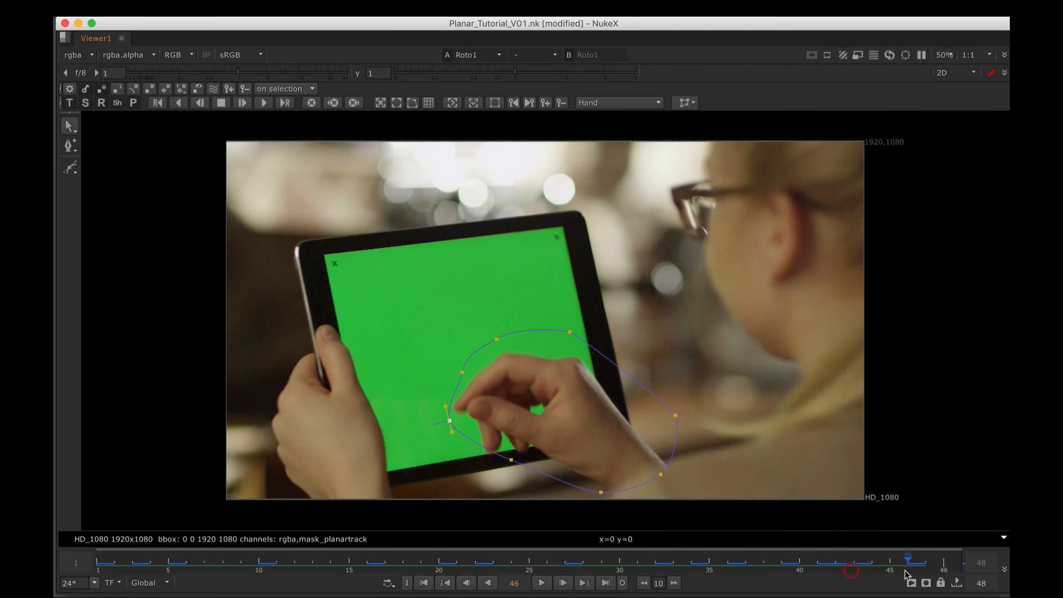
{"action": "left_click", "coordinate": [511, 462]}
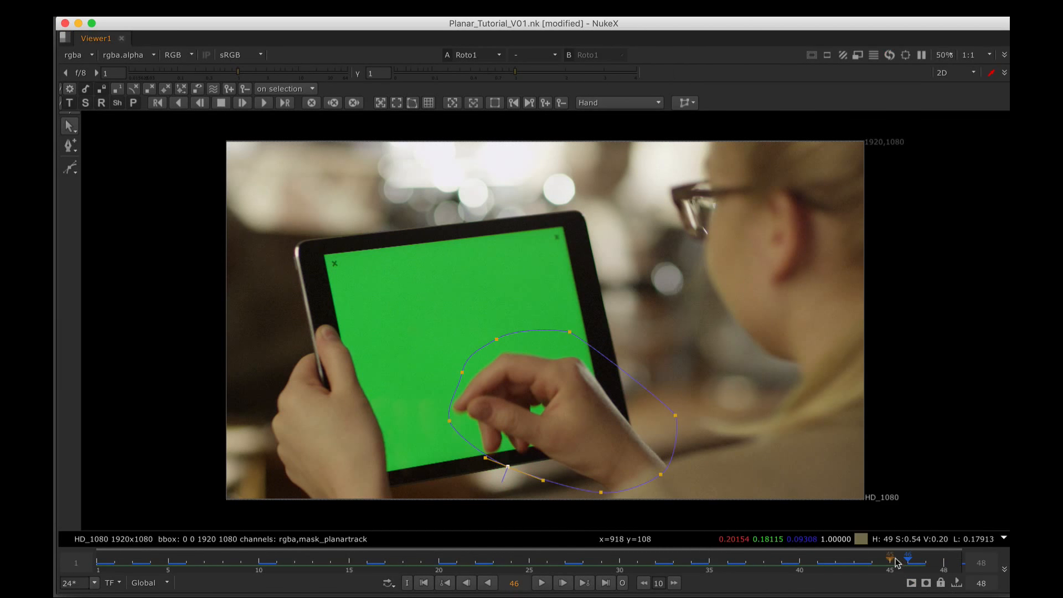
{"action": "left_click", "coordinate": [946, 561]}
{"action": "left_click_drag", "start_coordinate": [947, 562], "coordinate": [865, 556]}
{"action": "scroll", "coordinate": [832, 340], "scroll_direction": "up", "scroll_amount": 2}
{"action": "left_click", "coordinate": [542, 583]}
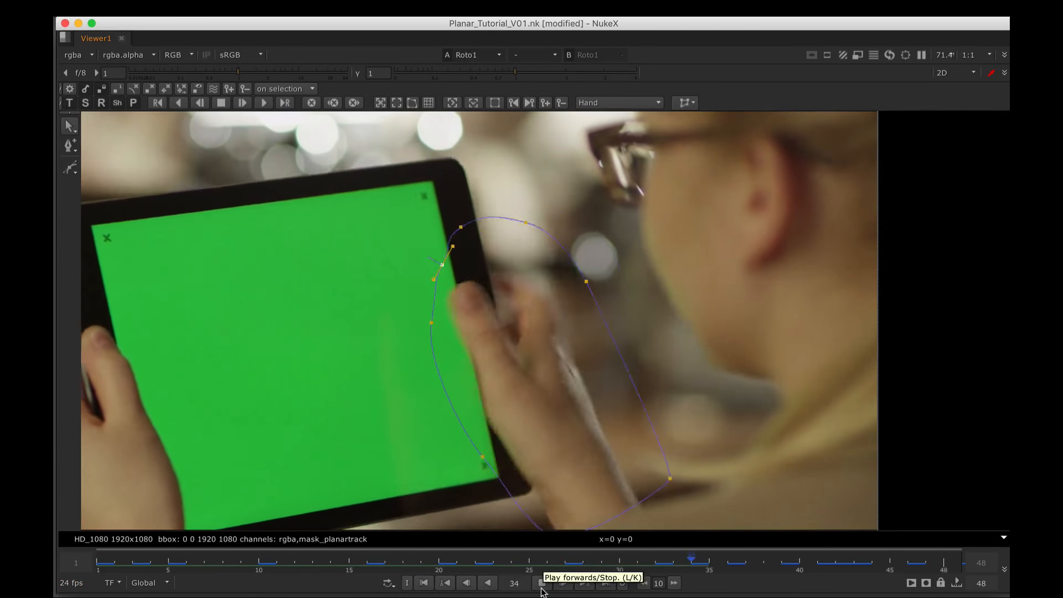
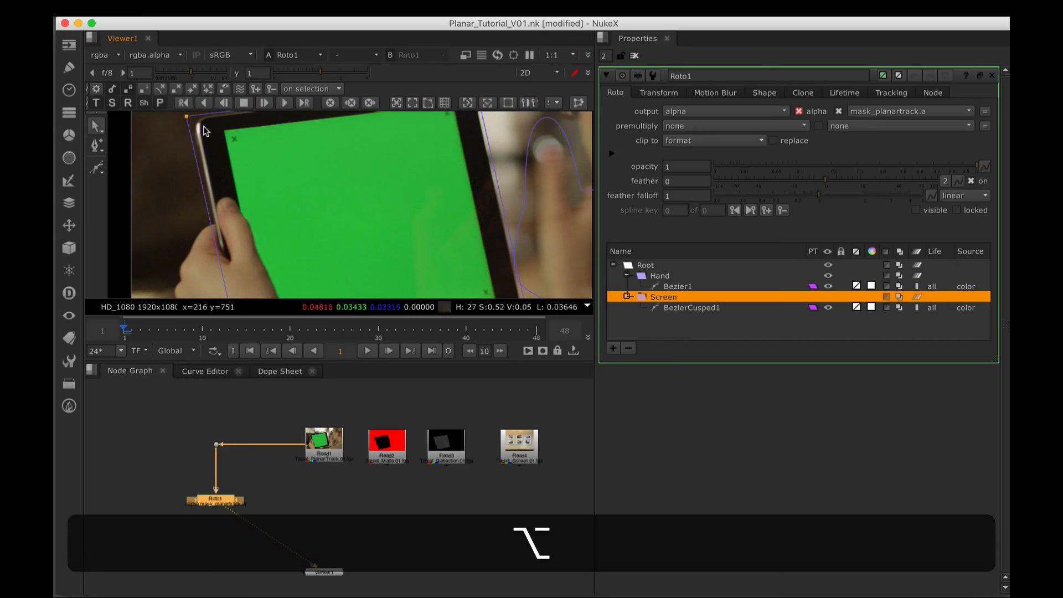
Play the tracked clip from the first frame with the viewer centred on the Screen layer's track.
{"action": "left_click_drag", "start_coordinate": [478, 213], "coordinate": [471, 181]}
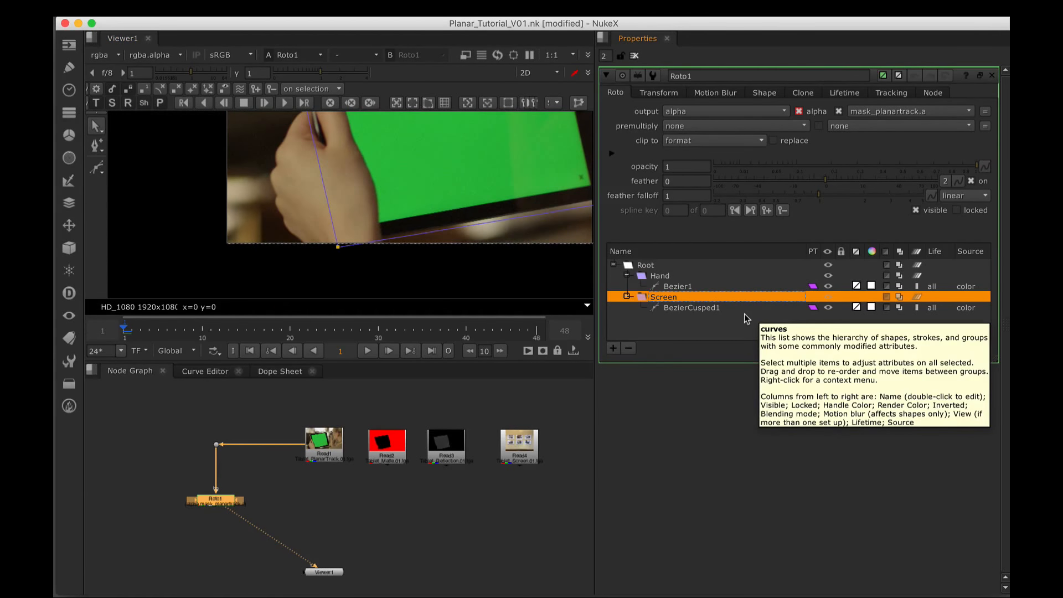
{"action": "key", "text": "alt"}
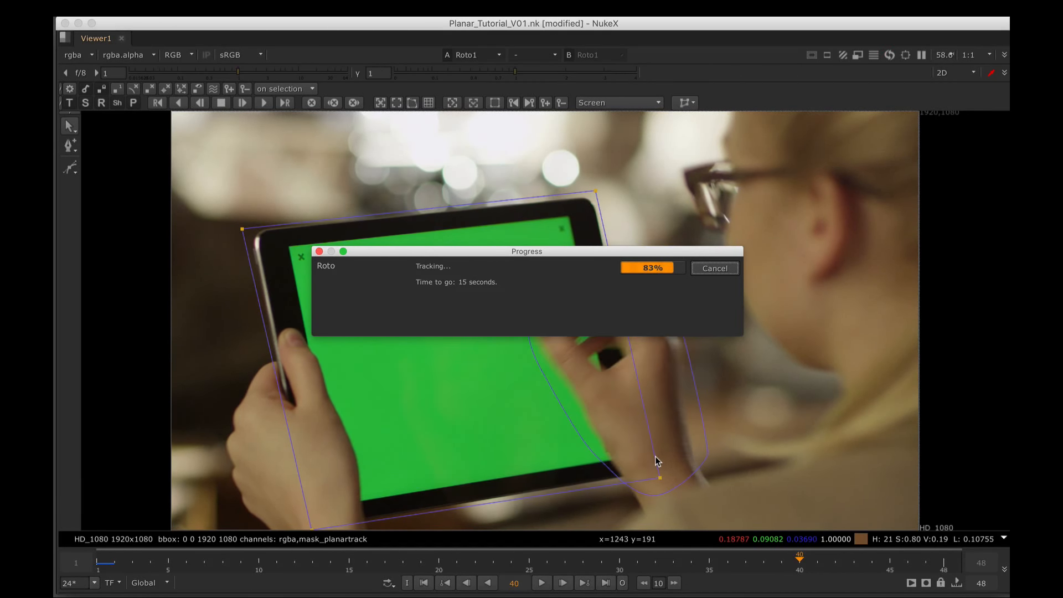
{"action": "key", "text": "Home"}
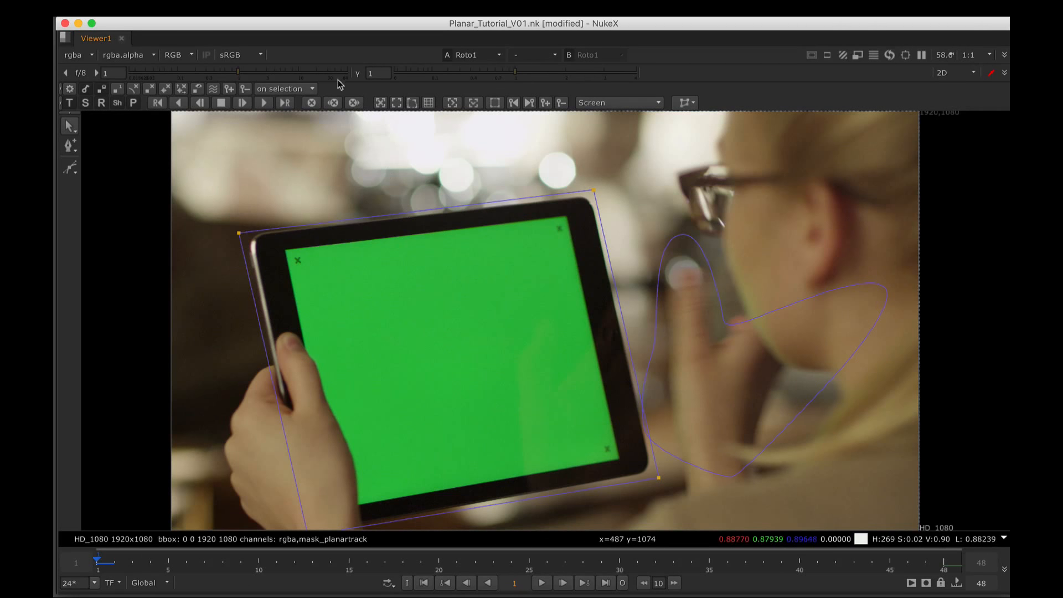
{"action": "left_click", "coordinate": [381, 103]}
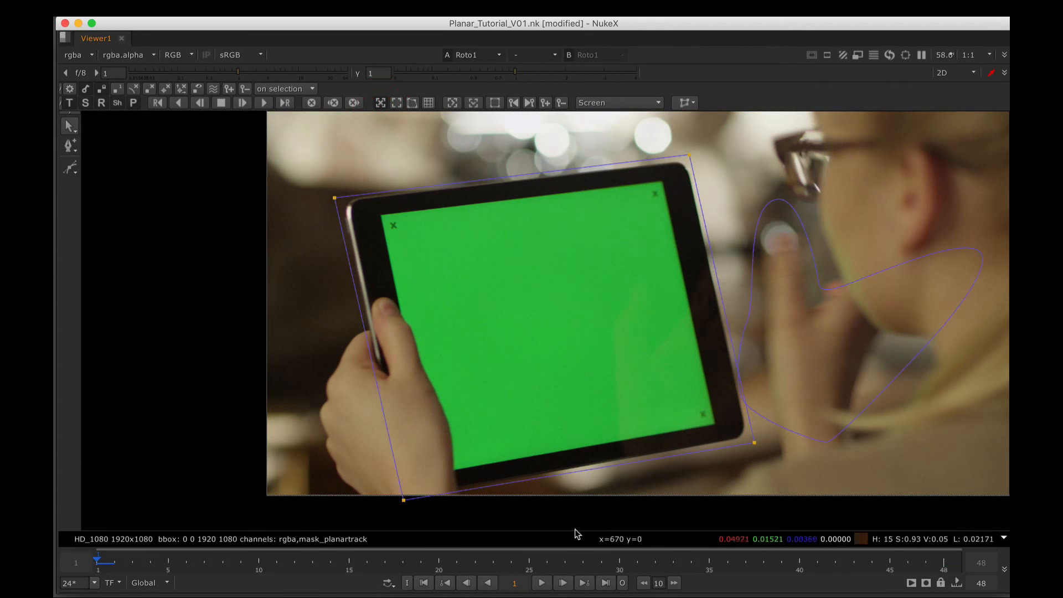
{"action": "left_click", "coordinate": [544, 583]}
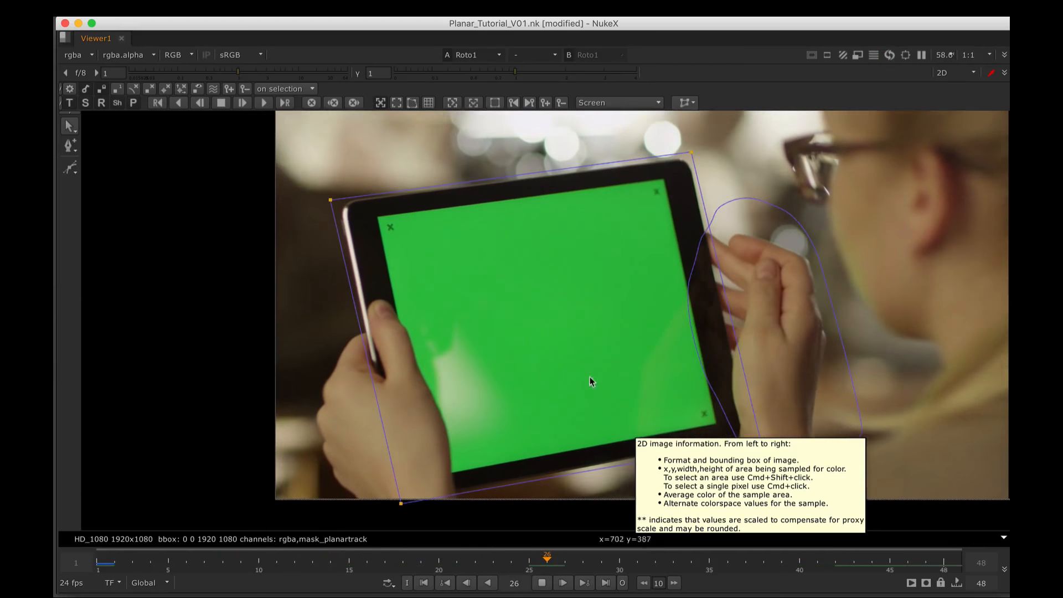
{"action": "left_click", "coordinate": [541, 585]}
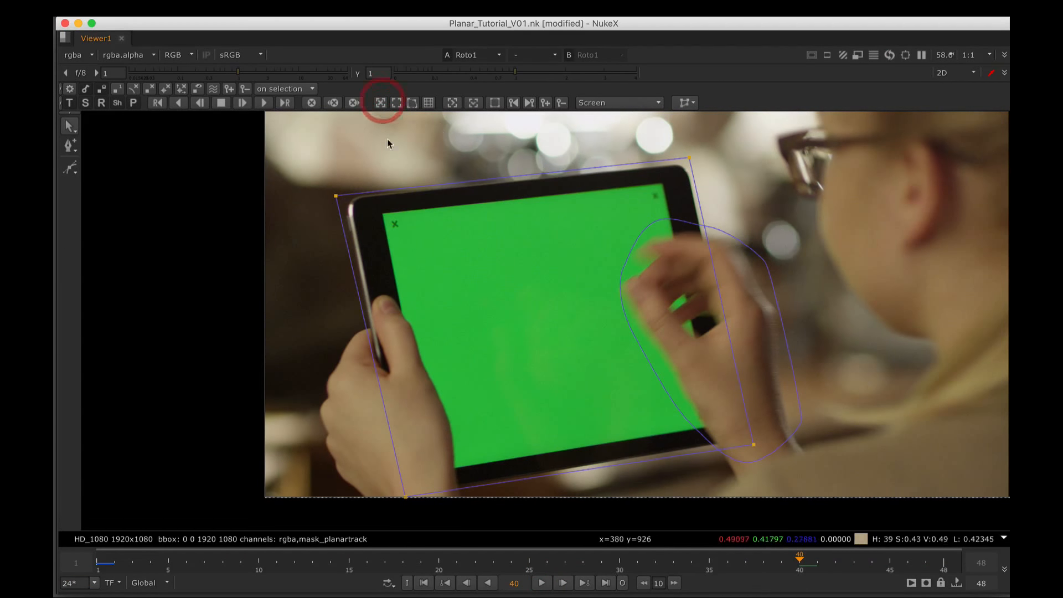
Show the Screen layer's planar surface over the tablet and return to frame 1.
{"action": "left_click", "coordinate": [396, 105]}
{"action": "left_click", "coordinate": [423, 583]}
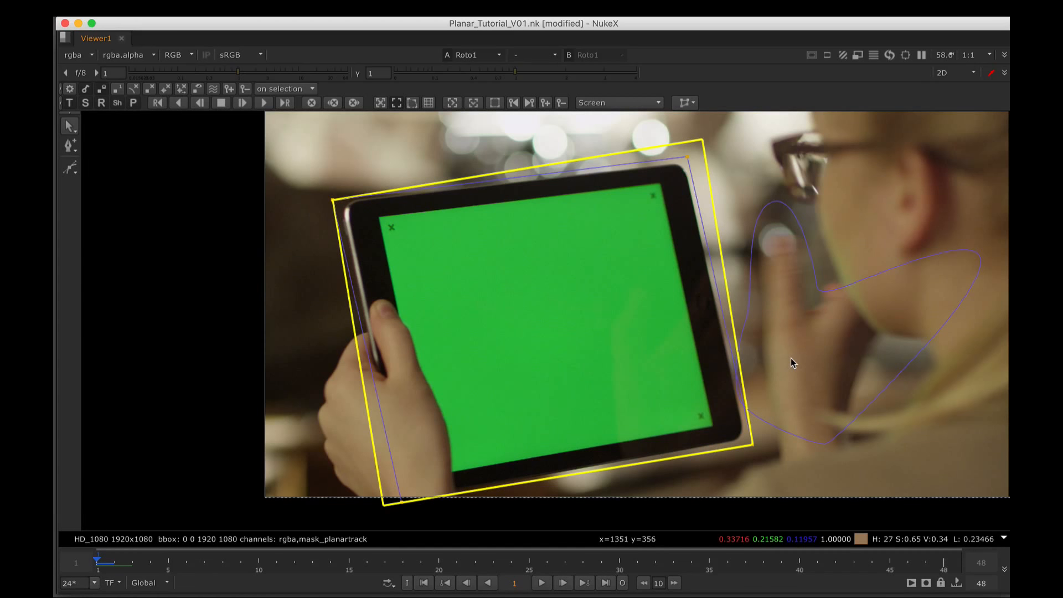
{"action": "key", "text": "space"}
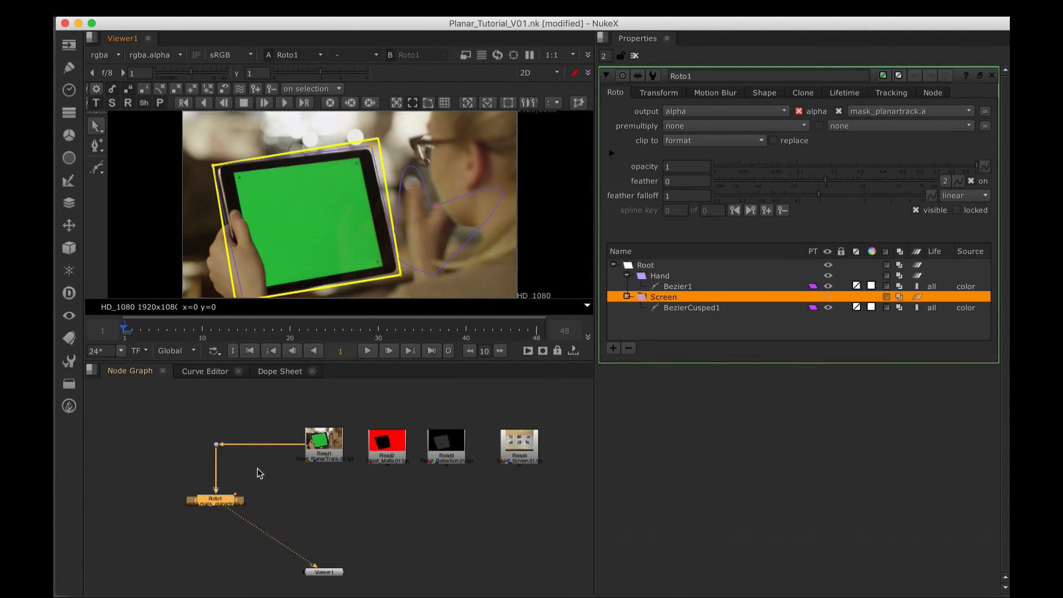
{"action": "key", "text": "space"}
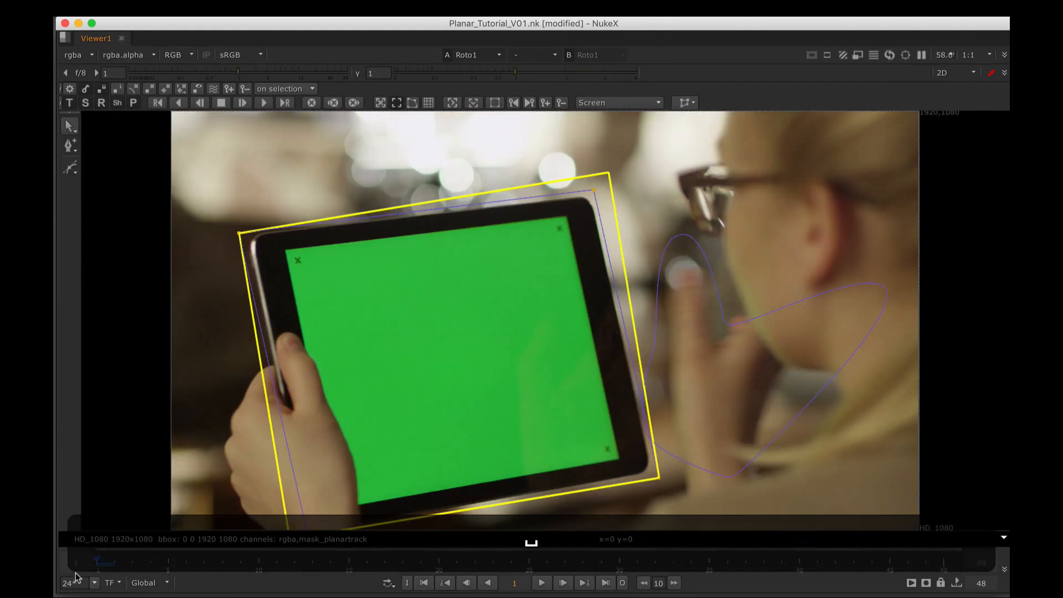
{"action": "left_click_drag", "start_coordinate": [584, 406], "coordinate": [633, 375]}
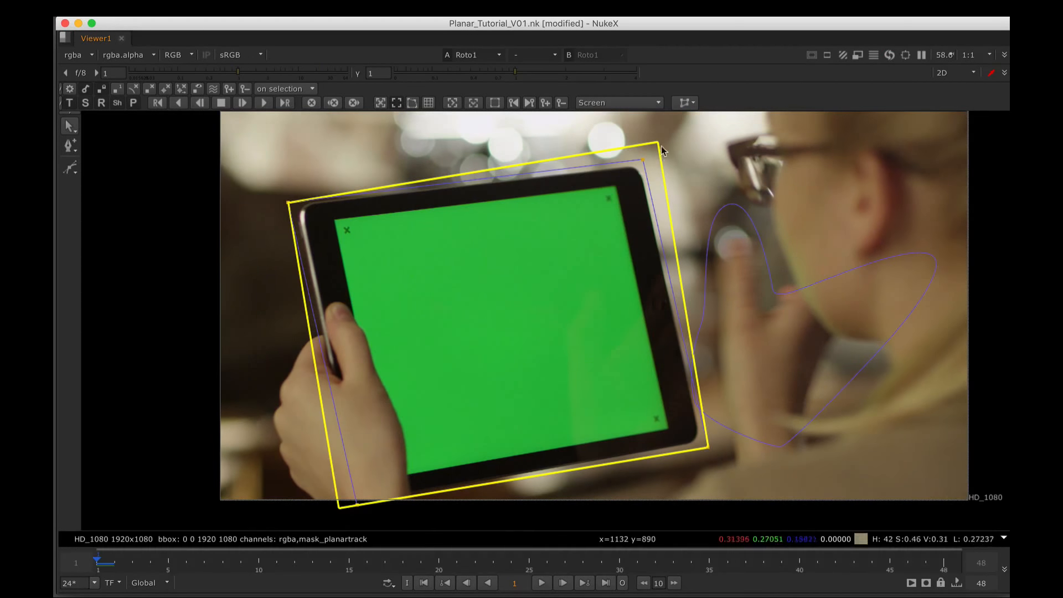
Align the planar surface's corners with the corners of the green screen at frame 1 and check the fit at frame 7.
{"action": "left_click", "coordinate": [264, 103]}
{"action": "left_click_drag", "start_coordinate": [545, 310], "coordinate": [533, 239]}
{"action": "left_click_drag", "start_coordinate": [392, 487], "coordinate": [459, 474]}
{"action": "left_click_drag", "start_coordinate": [530, 332], "coordinate": [522, 442]}
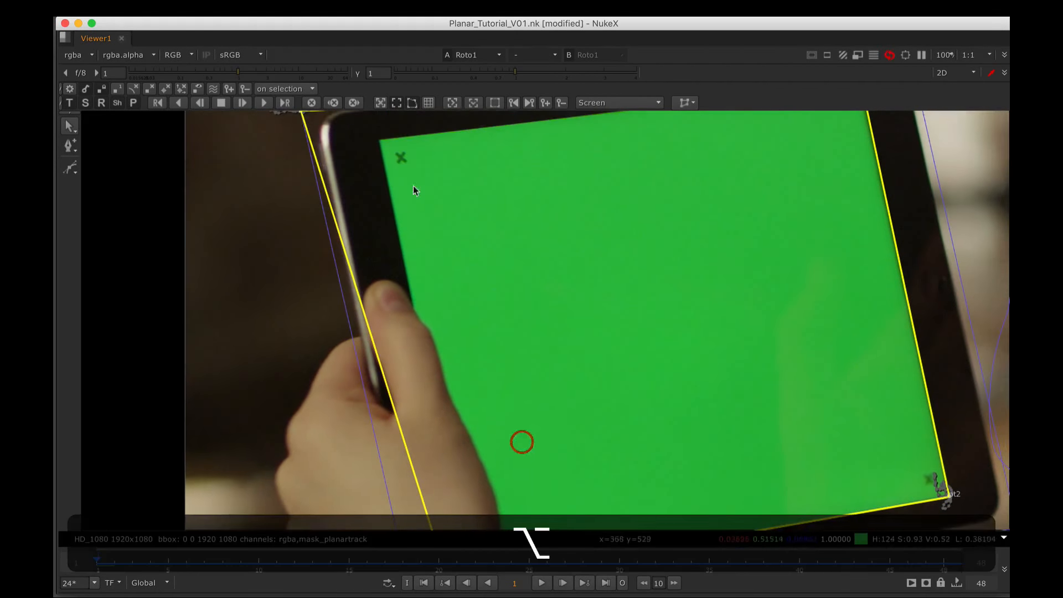
{"action": "left_click_drag", "start_coordinate": [414, 185], "coordinate": [454, 255]}
{"action": "left_click_drag", "start_coordinate": [337, 193], "coordinate": [410, 217]}
{"action": "left_click_drag", "start_coordinate": [503, 378], "coordinate": [554, 297]}
{"action": "scroll", "coordinate": [487, 256], "scroll_direction": "down", "scroll_amount": 5}
{"action": "scroll", "coordinate": [524, 283], "scroll_direction": "up", "scroll_amount": 5}
{"action": "left_click_drag", "start_coordinate": [489, 287], "coordinate": [545, 260]}
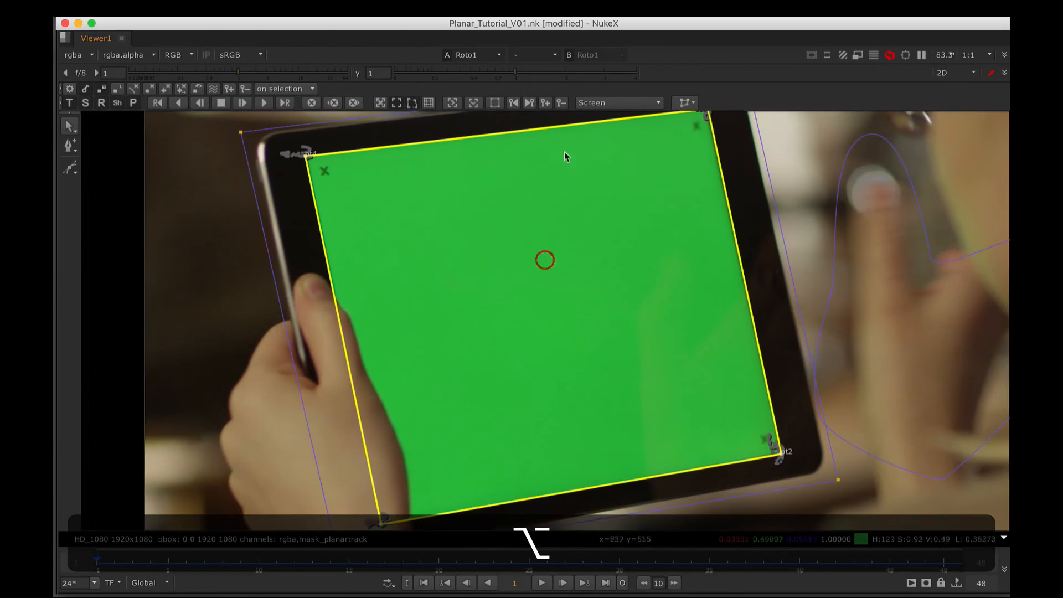
{"action": "scroll", "coordinate": [554, 304], "scroll_direction": "down", "scroll_amount": 3}
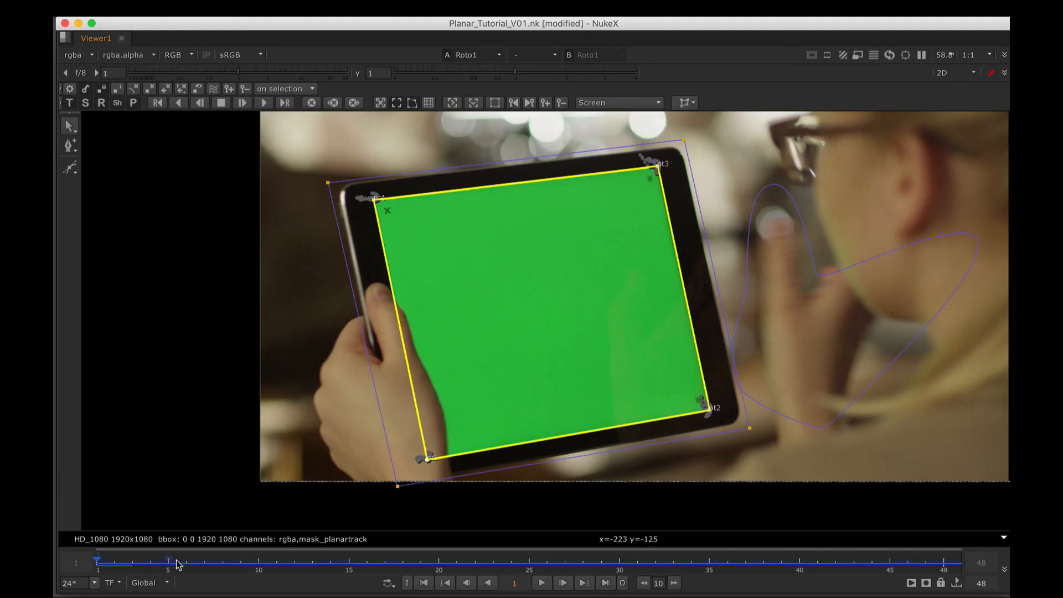
{"action": "left_click", "coordinate": [205, 561]}
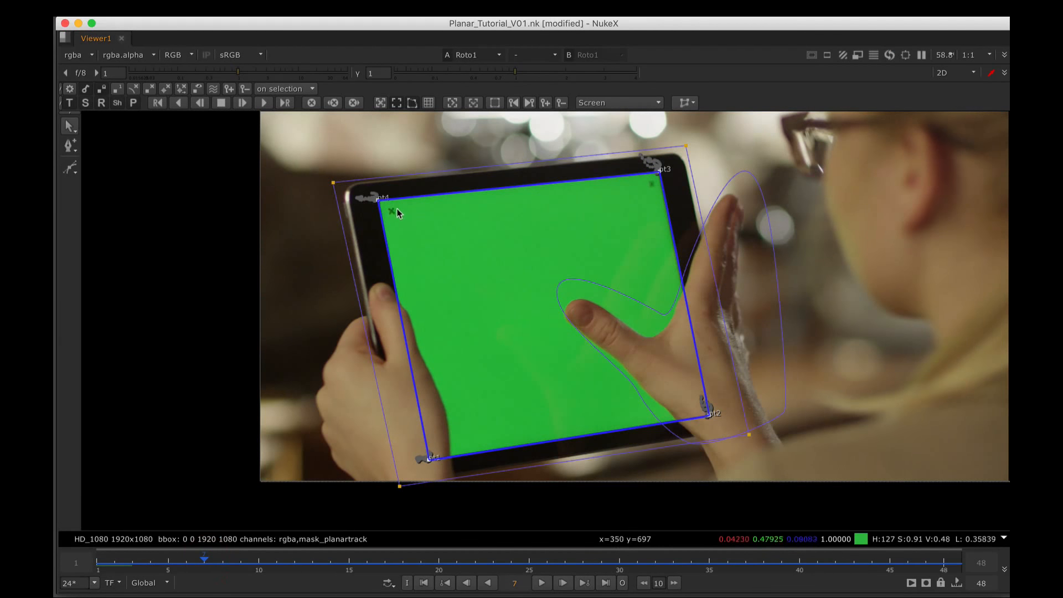
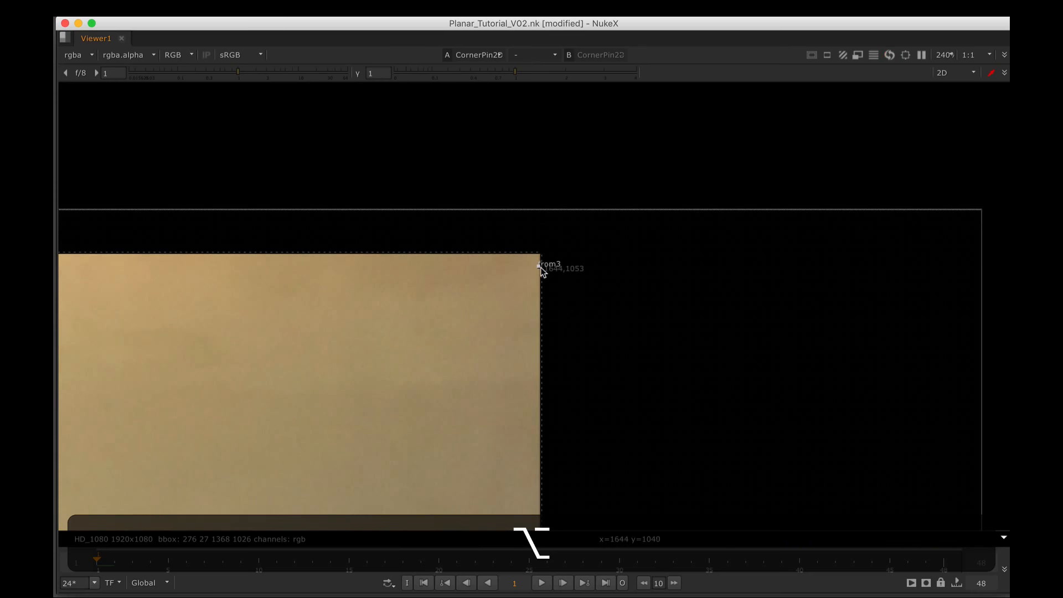
Place the corner pin's from3 and from2 points exactly on the picture's upper-right and lower-right corners.
{"action": "left_click_drag", "start_coordinate": [539, 263], "coordinate": [541, 252]}
{"action": "left_click_drag", "start_coordinate": [583, 290], "coordinate": [630, 206]}
{"action": "scroll", "coordinate": [525, 338], "scroll_direction": "down", "scroll_amount": 6}
{"action": "left_click_drag", "start_coordinate": [503, 394], "coordinate": [523, 171]}
{"action": "left_click_drag", "start_coordinate": [532, 367], "coordinate": [536, 214]}
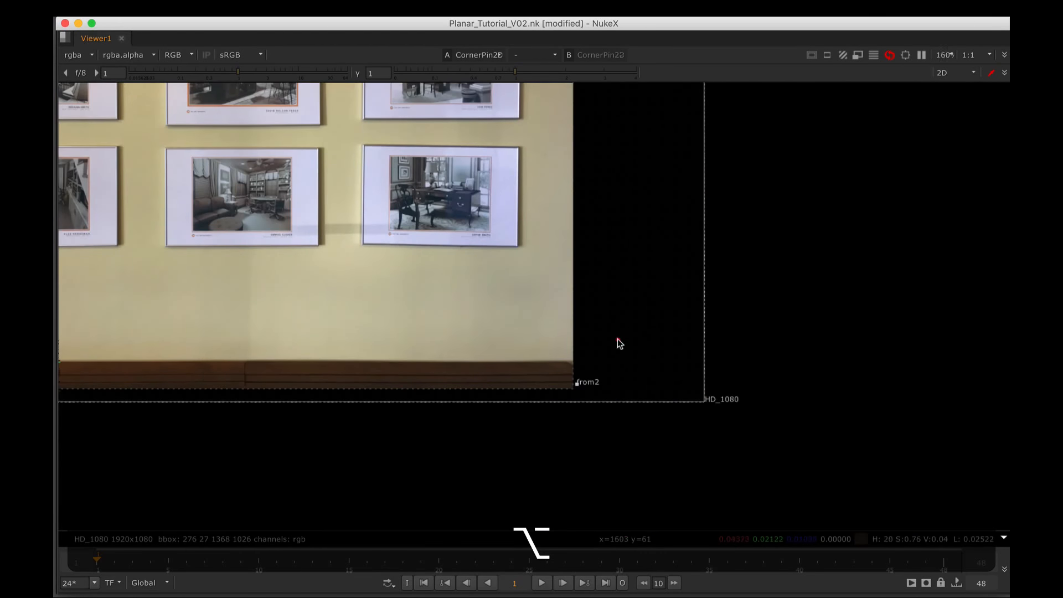
{"action": "scroll", "coordinate": [610, 299], "scroll_direction": "up", "scroll_amount": 7}
{"action": "left_click_drag", "start_coordinate": [618, 304], "coordinate": [603, 319]}
Place the corner pin's from1 point on the picture's lower-left corner and fit the whole image in view.
{"action": "scroll", "coordinate": [610, 321], "scroll_direction": "down", "scroll_amount": 7}
{"action": "left_click_drag", "start_coordinate": [232, 316], "coordinate": [676, 332]}
{"action": "scroll", "coordinate": [443, 354], "scroll_direction": "up", "scroll_amount": 7}
{"action": "left_click_drag", "start_coordinate": [420, 361], "coordinate": [435, 372]}
{"action": "key", "text": "space"}
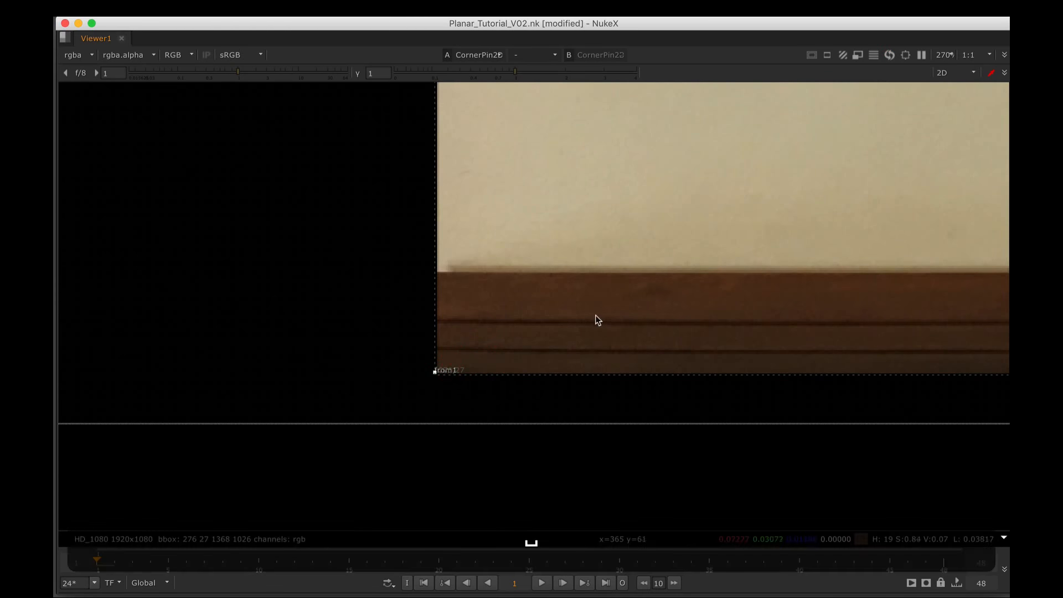
{"action": "key", "text": "f"}
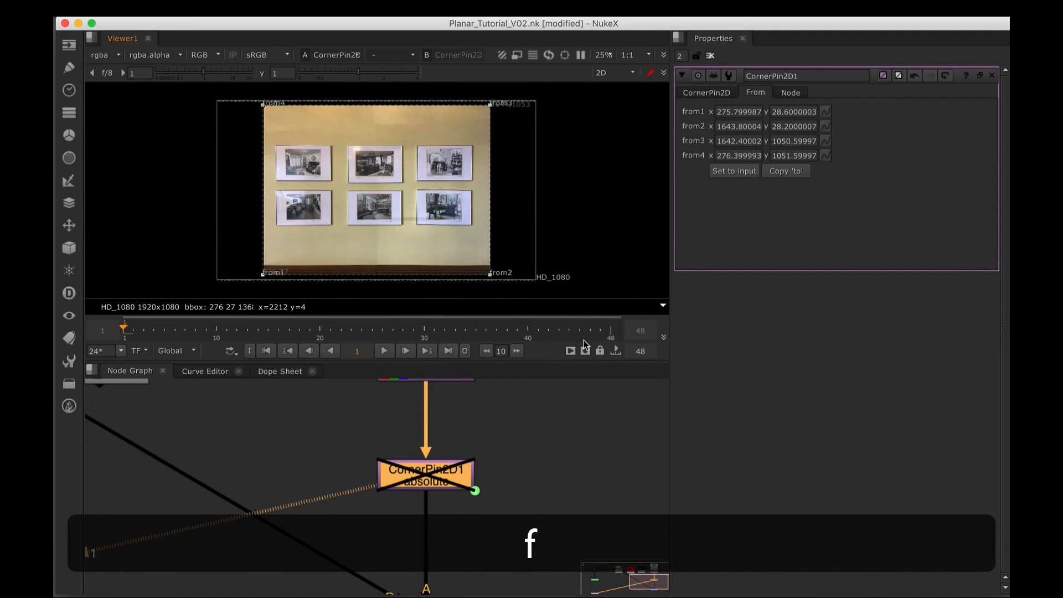
Show the destination points of CornerPin2D1, re-enable the node and view the merge below it.
{"action": "left_click", "coordinate": [580, 419]}
{"action": "left_click", "coordinate": [707, 93]}
{"action": "left_click", "coordinate": [426, 475]}
{"action": "key", "text": "d"}
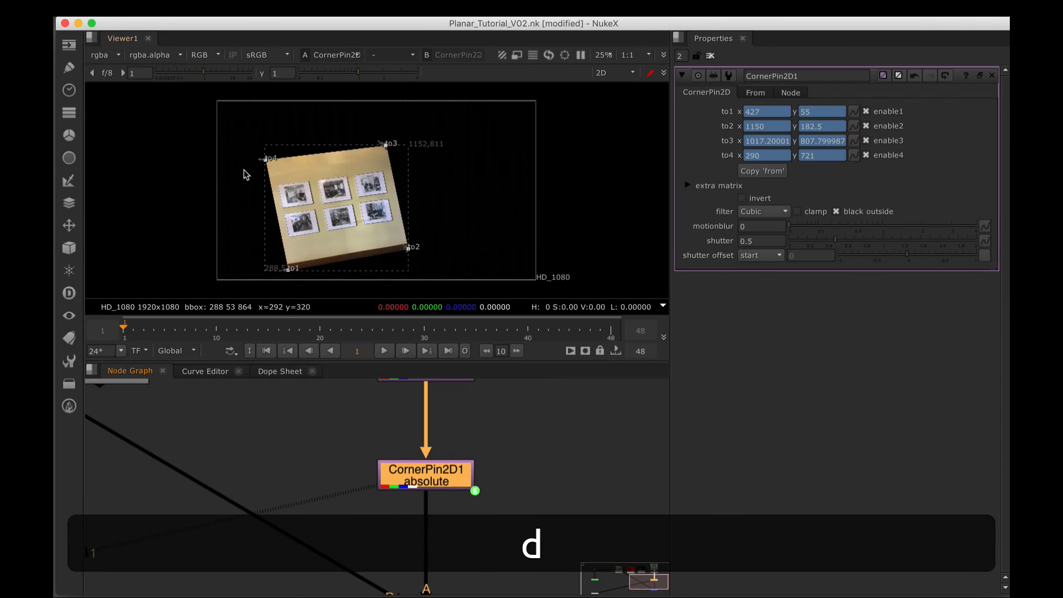
{"action": "left_click_drag", "start_coordinate": [501, 548], "coordinate": [490, 456]}
{"action": "left_click", "coordinate": [468, 508]}
{"action": "key", "text": "1"}
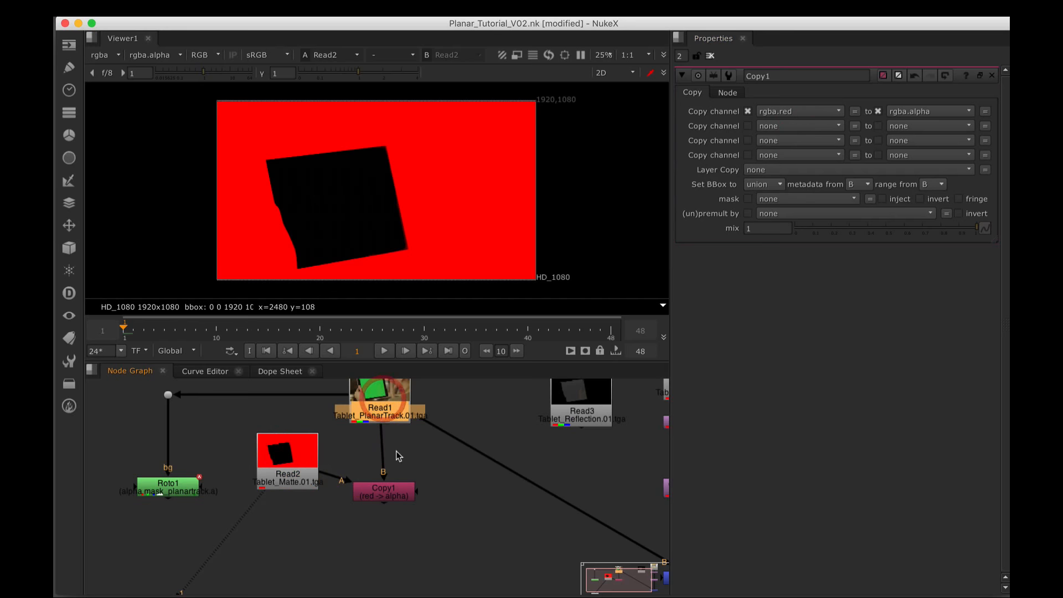
Align the Copy1 node under the tablet footage and view its output and alpha channel.
{"action": "left_click_drag", "start_coordinate": [393, 496], "coordinate": [387, 496]}
{"action": "key", "text": "1"}
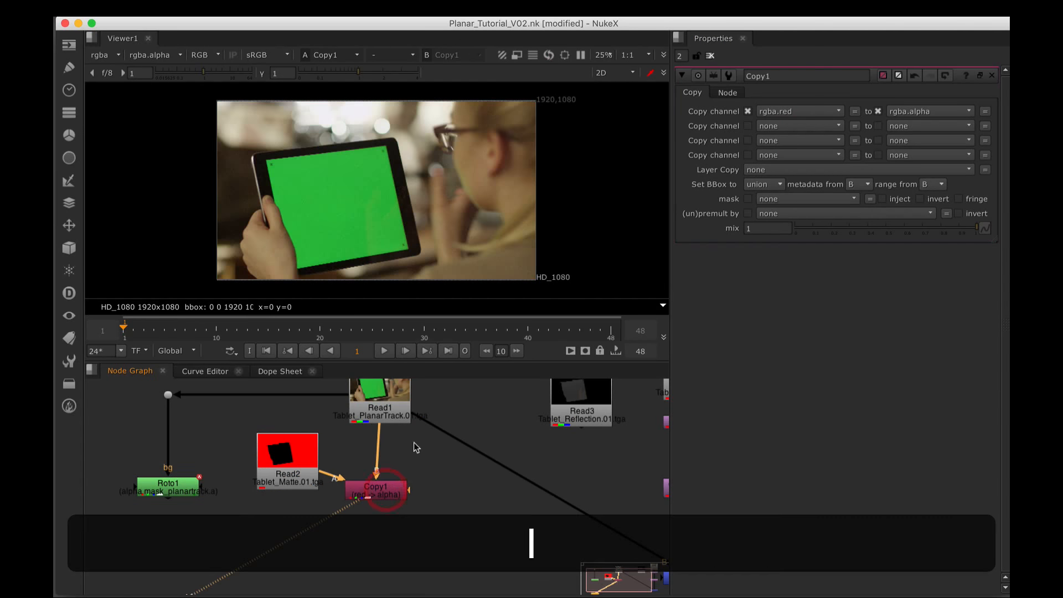
{"action": "key", "text": "a"}
{"action": "key", "text": "a"}
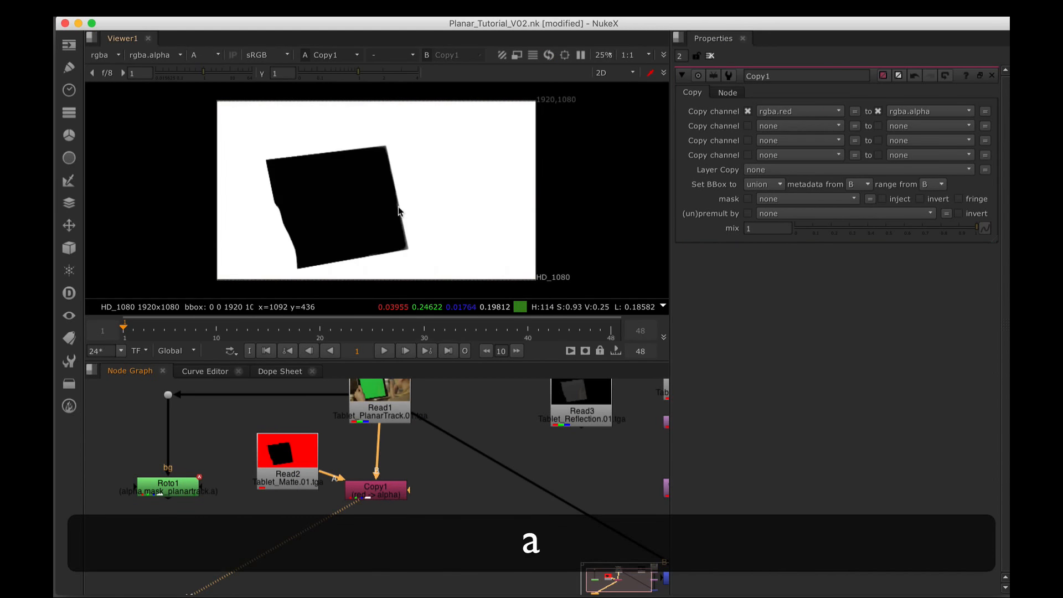
{"action": "left_click_drag", "start_coordinate": [383, 495], "coordinate": [387, 495]}
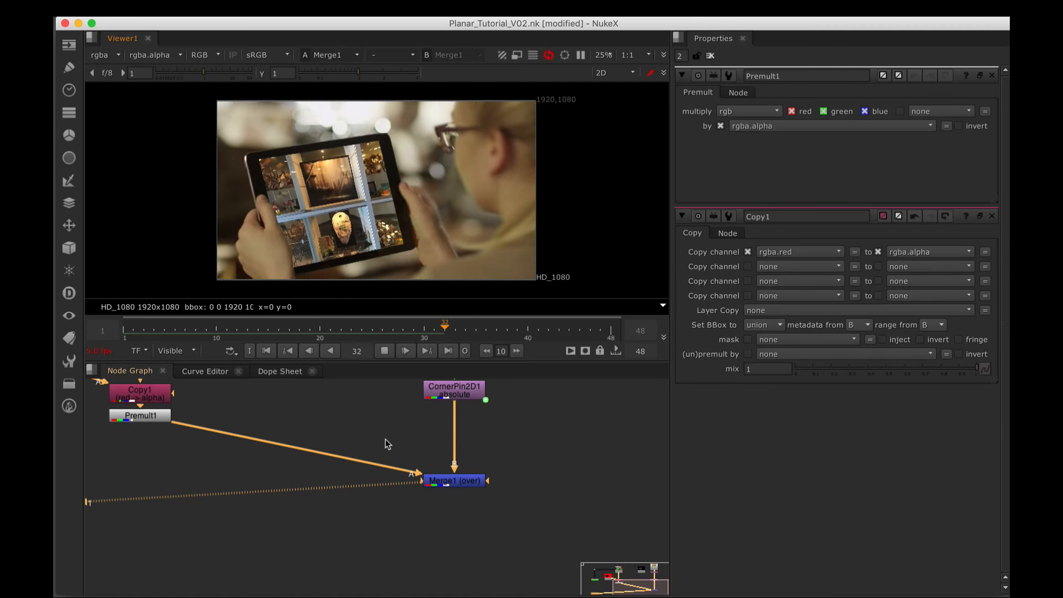
Look over the node tree while the merged composite plays, and stop the playback.
{"action": "scroll", "coordinate": [430, 483], "scroll_direction": "up", "scroll_amount": 3}
{"action": "left_click_drag", "start_coordinate": [430, 483], "coordinate": [380, 491]}
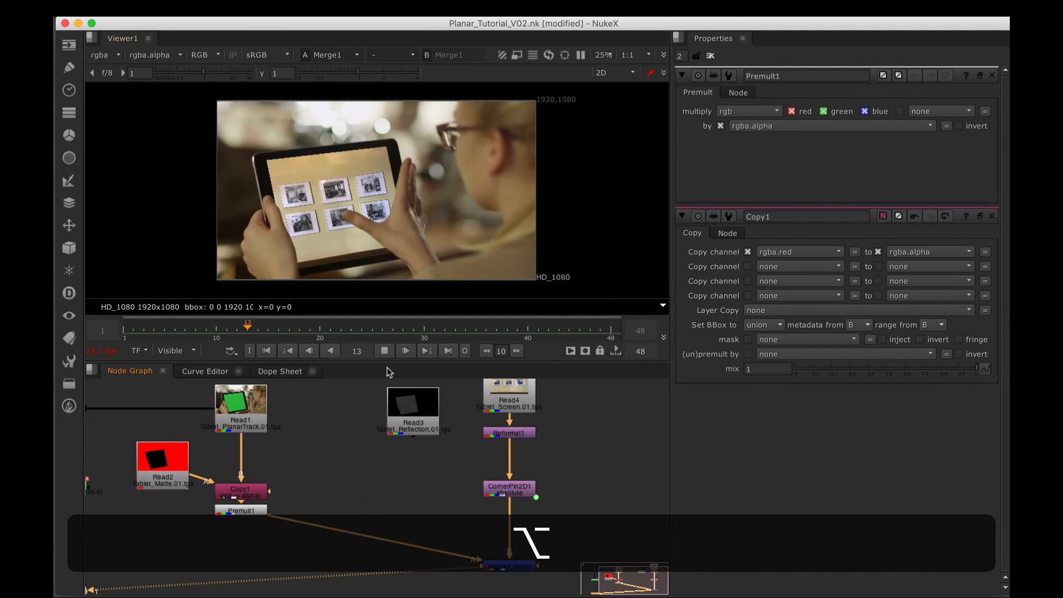
{"action": "left_click_drag", "start_coordinate": [441, 521], "coordinate": [399, 496]}
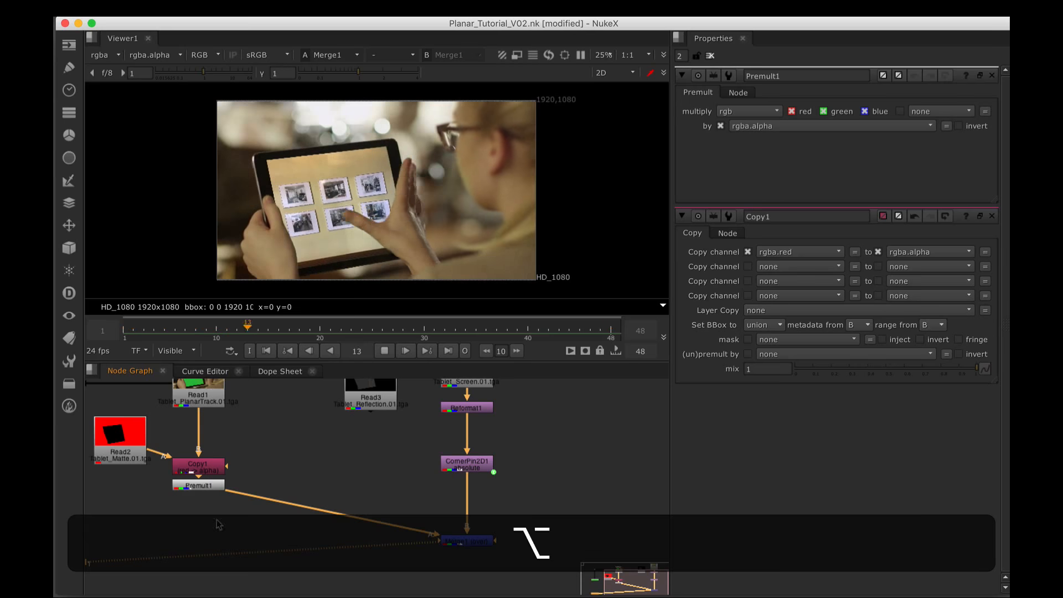
{"action": "left_click_drag", "start_coordinate": [541, 442], "coordinate": [497, 447]}
{"action": "left_click", "coordinate": [384, 351]}
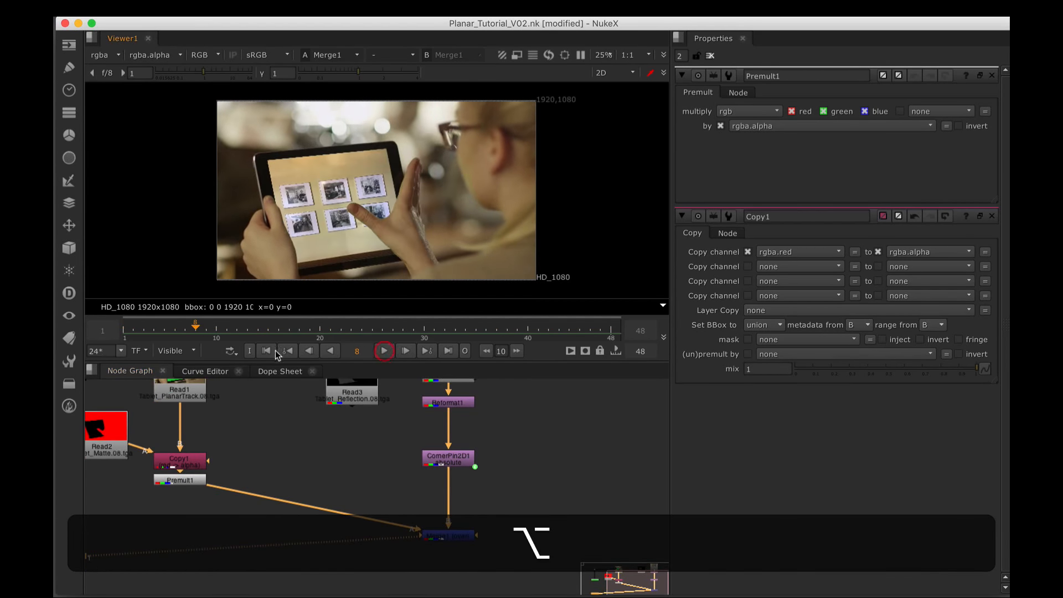
Return to the first frame, select the picture branch from Read4 to CornerPin2D1, and nudge Read1 up above Copy1.
{"action": "left_click", "coordinate": [267, 350]}
{"action": "left_click_drag", "start_coordinate": [376, 469], "coordinate": [373, 499]}
{"action": "left_click_drag", "start_coordinate": [525, 523], "coordinate": [409, 371]}
{"action": "left_click_drag", "start_coordinate": [446, 401], "coordinate": [446, 443]}
{"action": "left_click_drag", "start_coordinate": [383, 482], "coordinate": [442, 468]}
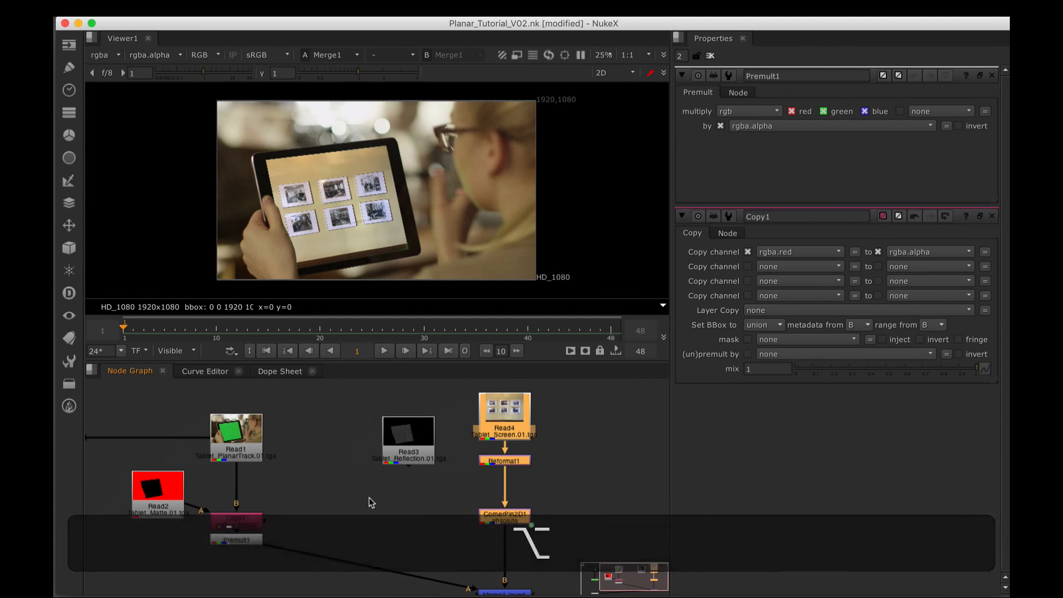
{"action": "left_click_drag", "start_coordinate": [370, 496], "coordinate": [442, 484]}
{"action": "left_click_drag", "start_coordinate": [309, 437], "coordinate": [308, 430]}
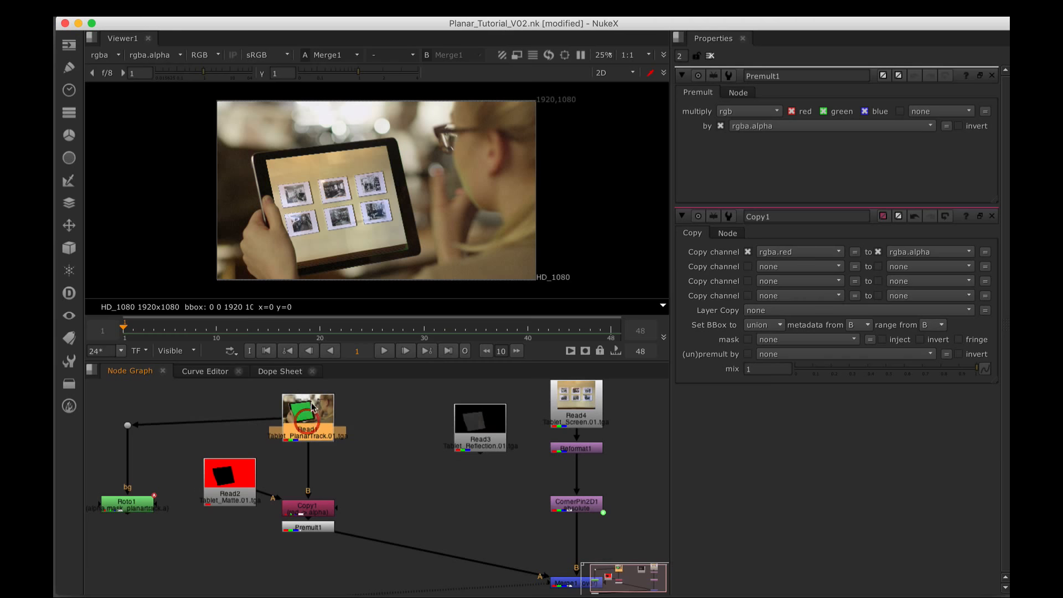
Place the Viewer1 node below Merge1 in the enlarged node graph and adjust Read1's position slightly.
{"action": "left_click_drag", "start_coordinate": [421, 475], "coordinate": [340, 434]}
{"action": "key", "text": "alt+space"}
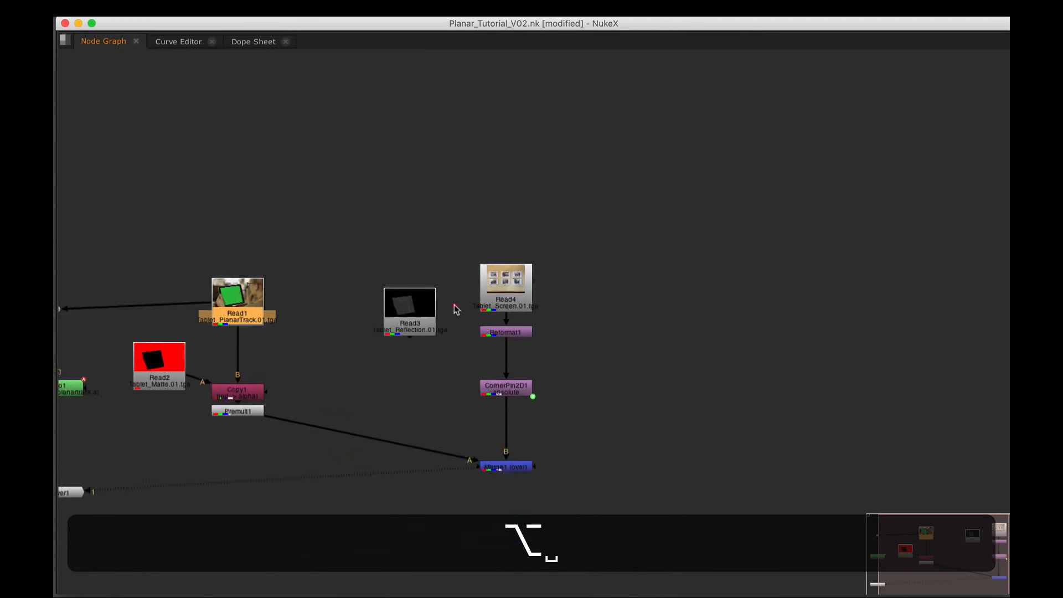
{"action": "left_click_drag", "start_coordinate": [446, 357], "coordinate": [527, 261]}
{"action": "left_click_drag", "start_coordinate": [145, 400], "coordinate": [572, 507]}
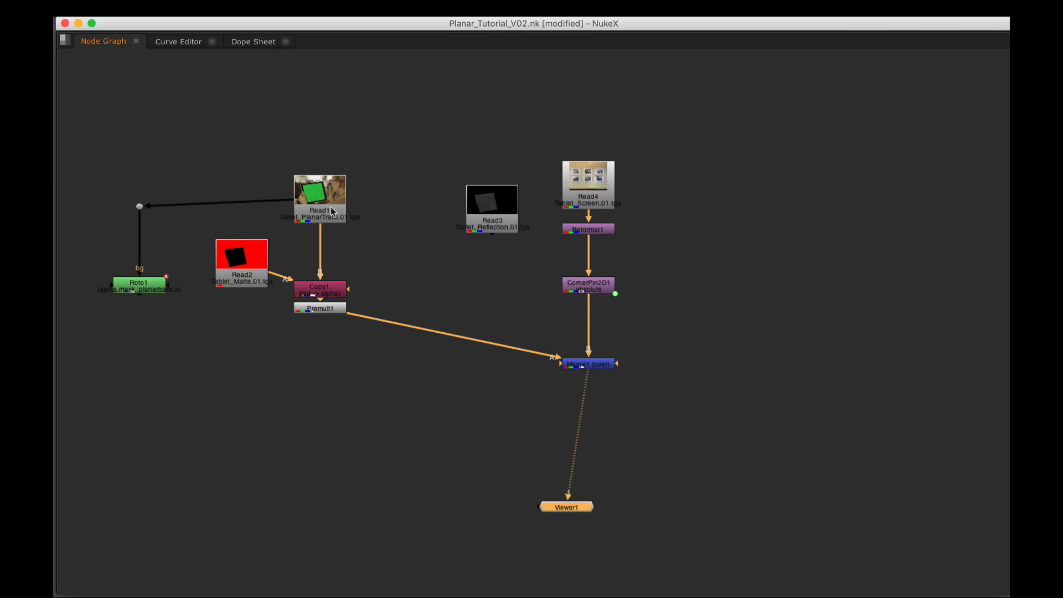
{"action": "mouse_move", "coordinate": [328, 203]}
{"action": "left_mouse_down"}
{"action": "mouse_move", "coordinate": [308, 177]}
{"action": "mouse_move", "coordinate": [334, 173]}
{"action": "mouse_move", "coordinate": [344, 199]}
{"action": "left_mouse_up"}
{"action": "left_click", "coordinate": [411, 241]}
{"action": "key", "text": "space"}
View the output of CornerPin2D1 on its own.
{"action": "left_click_drag", "start_coordinate": [531, 394], "coordinate": [396, 545], "text": "alt"}
{"action": "left_click_drag", "start_coordinate": [490, 393], "coordinate": [495, 448], "text": "alt"}
{"action": "left_click_drag", "start_coordinate": [481, 499], "coordinate": [442, 450], "text": "alt"}
{"action": "left_click", "coordinate": [426, 479]}
{"action": "key", "text": "1"}
{"action": "left_click_drag", "start_coordinate": [533, 459], "coordinate": [570, 453], "text": "alt"}
Clone the Read2 matte node beside CornerPin2D1 and select the original Read2, Copy1 and Premult1 nodes.
{"action": "left_click", "coordinate": [167, 449]}
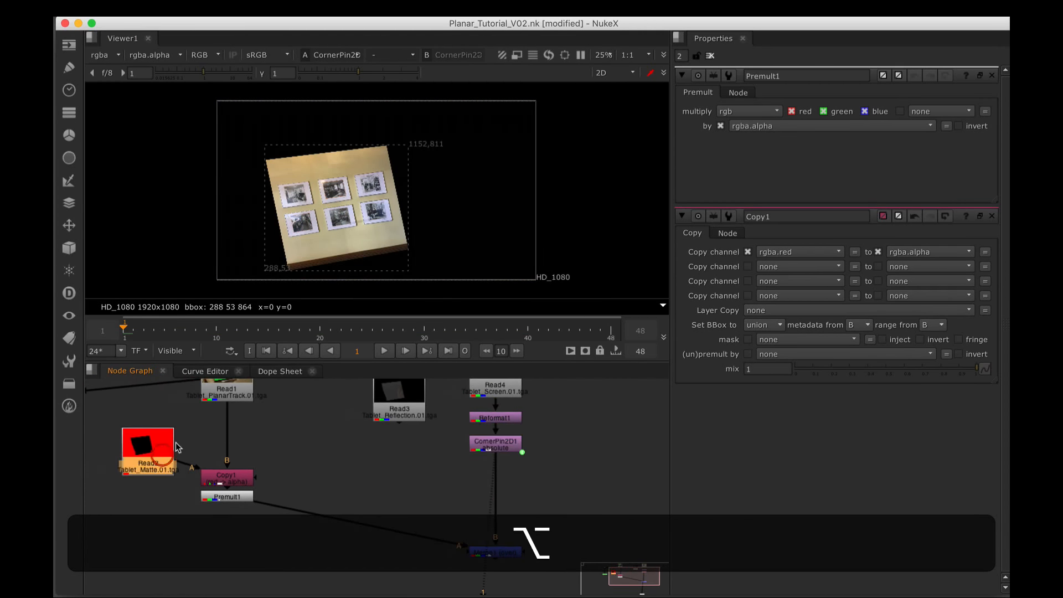
{"action": "key", "text": "alt+k"}
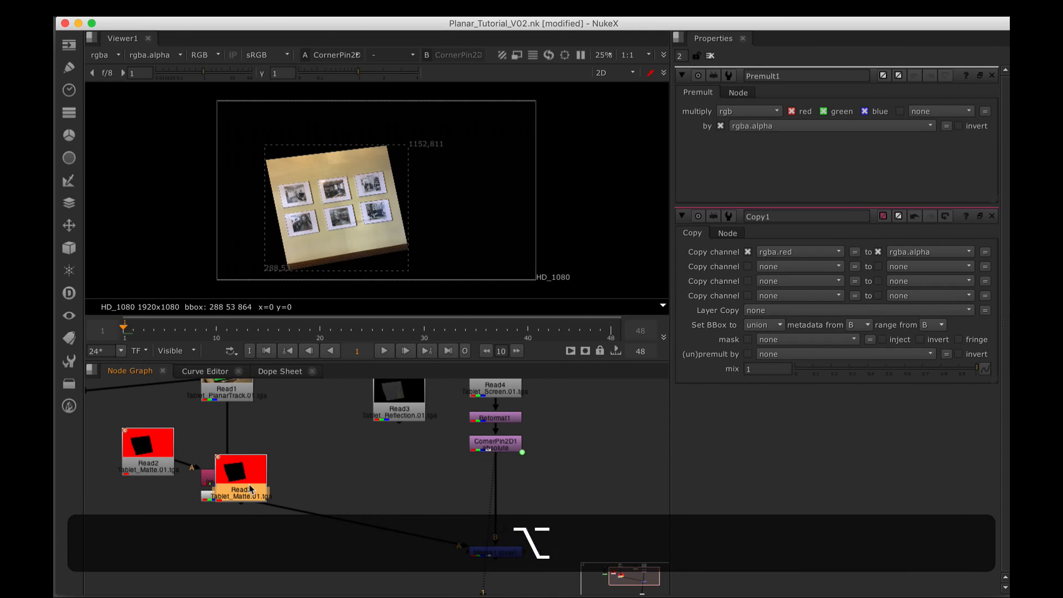
{"action": "mouse_move", "coordinate": [252, 481]}
{"action": "left_mouse_down"}
{"action": "mouse_move", "coordinate": [416, 461]}
{"action": "mouse_move", "coordinate": [236, 422]}
{"action": "mouse_move", "coordinate": [418, 428]}
{"action": "left_mouse_up"}
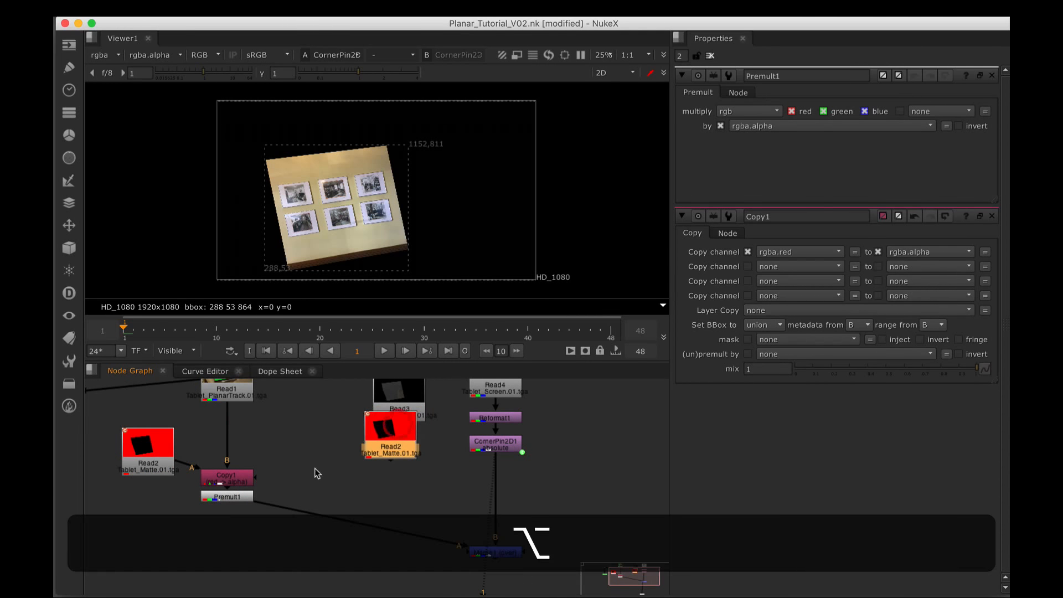
{"action": "left_click_drag", "start_coordinate": [305, 545], "coordinate": [95, 405]}
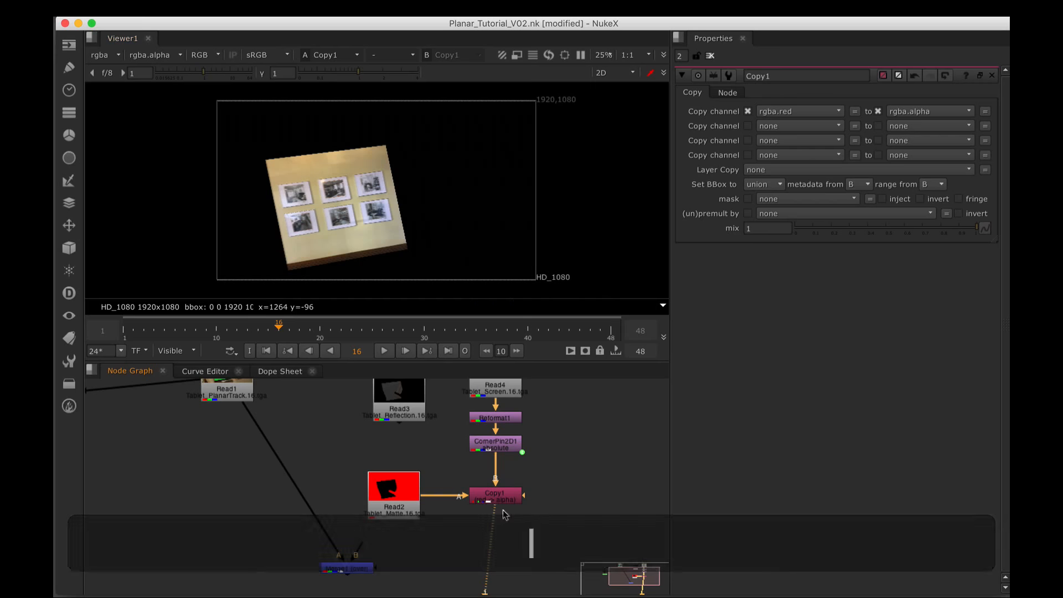
Add a Premult node after Copy1 in the picture branch.
{"action": "key", "text": "Tab"}
{"action": "type", "text": "pe"}
{"action": "key", "text": "Return"}
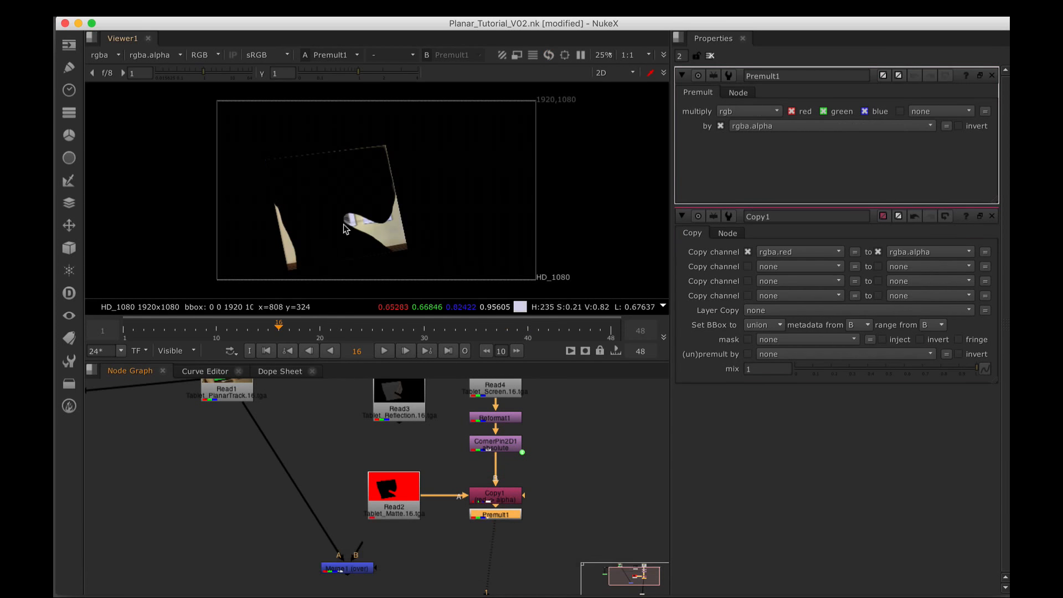
{"action": "left_click", "coordinate": [572, 498]}
Insert an Invert node between Copy1 and Premult1 and set its channels to alpha.
{"action": "left_click_drag", "start_coordinate": [495, 518], "coordinate": [500, 548]}
{"action": "left_click", "coordinate": [495, 494]}
{"action": "key", "text": "Tab"}
{"action": "type", "text": "inv"}
{"action": "key", "text": "Return"}
{"action": "left_click", "coordinate": [773, 110]}
{"action": "left_click", "coordinate": [793, 173]}
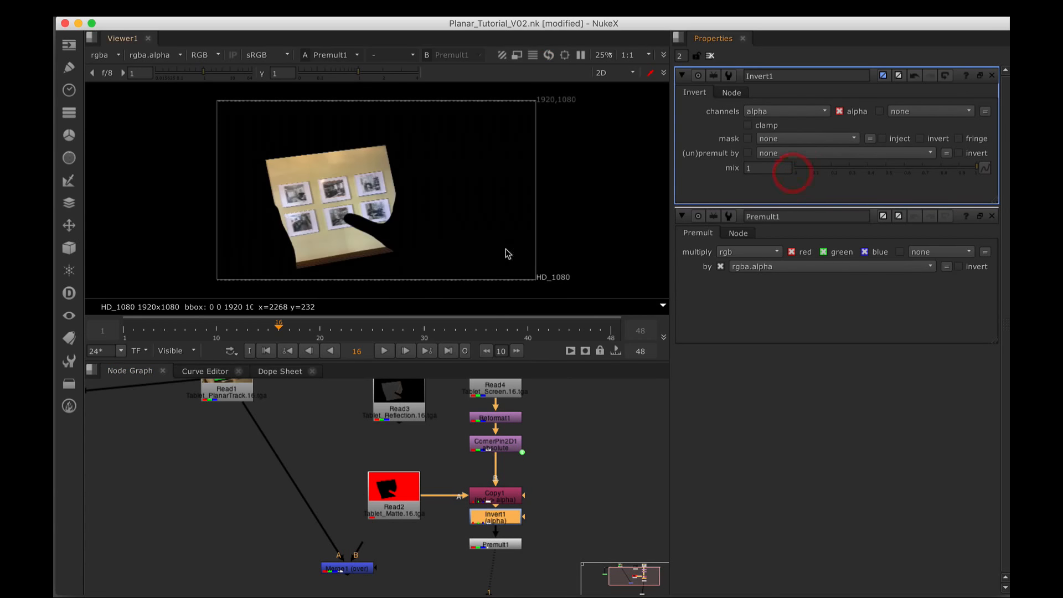
Scrub to frame 9 to check the matted picture.
{"action": "left_click", "coordinate": [194, 331]}
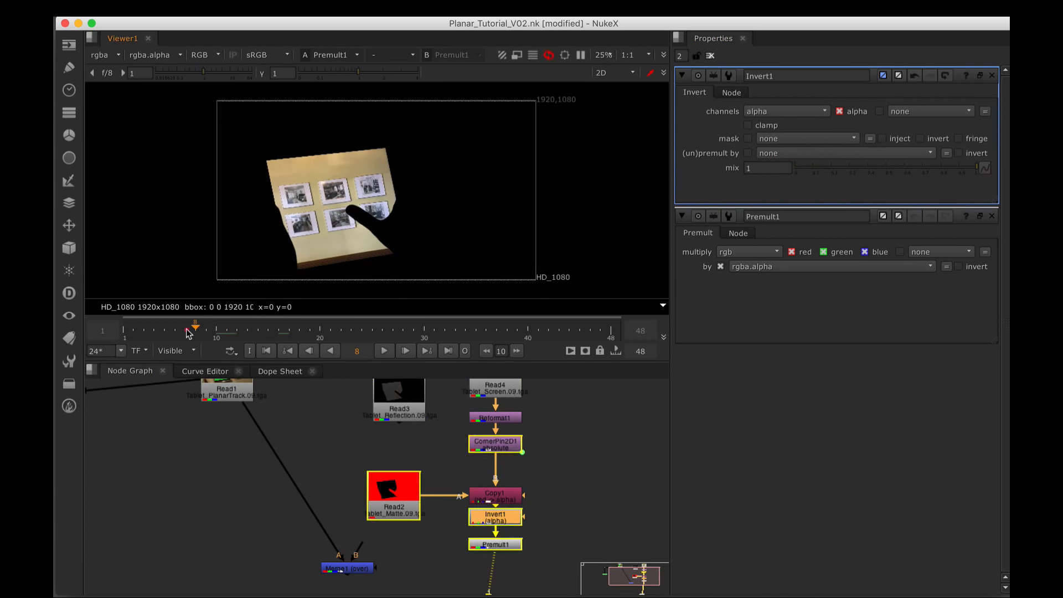
{"action": "left_click_drag", "start_coordinate": [186, 329], "coordinate": [206, 331]}
{"action": "left_click_drag", "start_coordinate": [560, 479], "coordinate": [555, 447]}
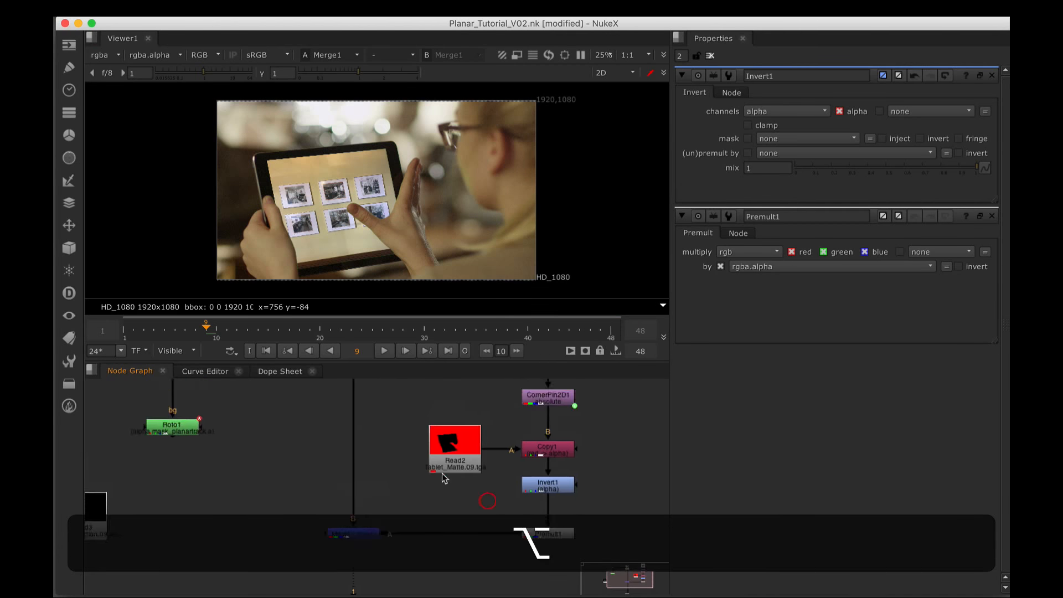
Look over the rearranged node tree, then play the merged composite in an enlarged, fitted viewer and stop it.
{"action": "scroll", "coordinate": [442, 473], "scroll_direction": "down", "scroll_amount": 3}
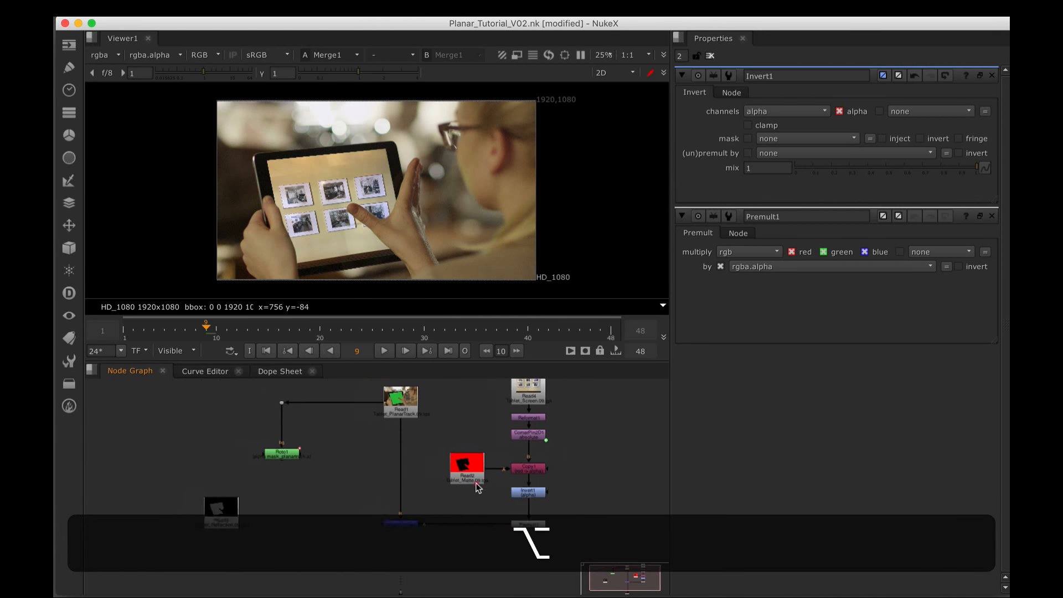
{"action": "left_click_drag", "start_coordinate": [257, 510], "coordinate": [266, 505]}
{"action": "left_click_drag", "start_coordinate": [302, 474], "coordinate": [301, 472]}
{"action": "left_click", "coordinate": [419, 459], "text": "alt"}
{"action": "left_click", "coordinate": [370, 507], "text": "alt"}
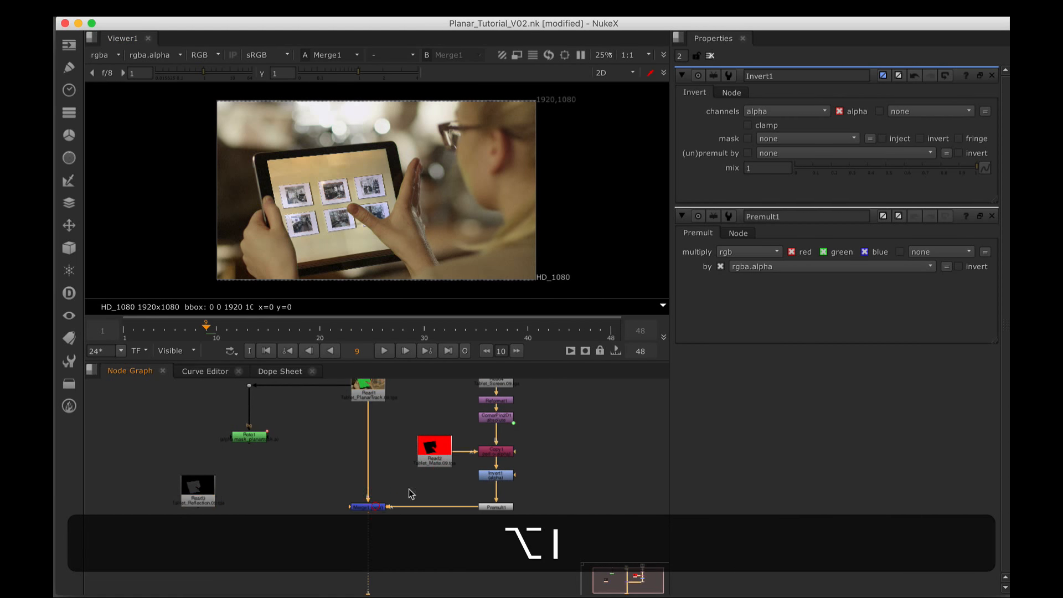
{"action": "key", "text": "space"}
{"action": "key", "text": "f"}
{"action": "key", "text": "l"}
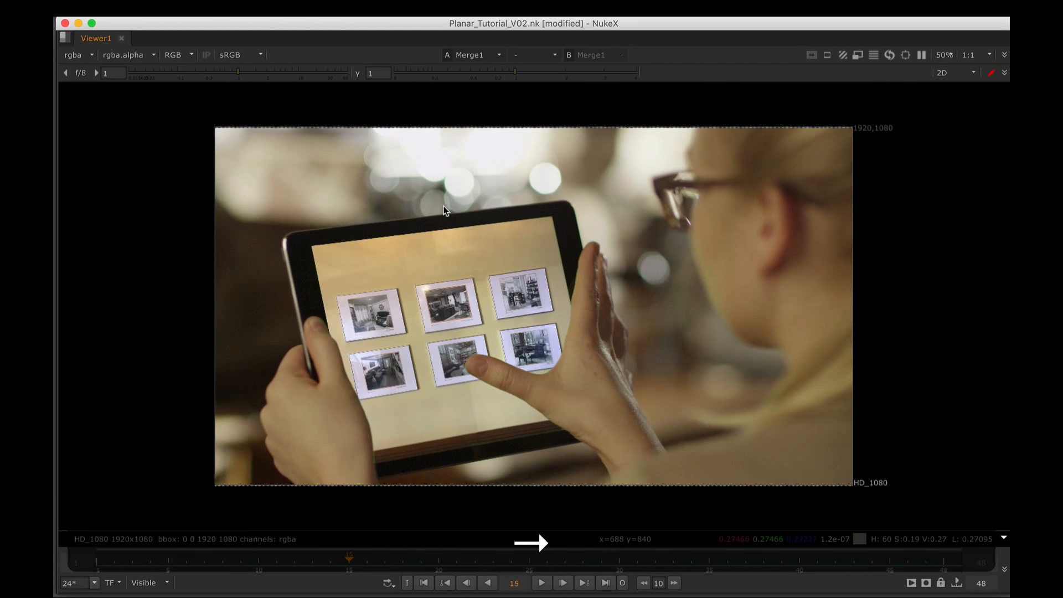
{"action": "key", "text": "k"}
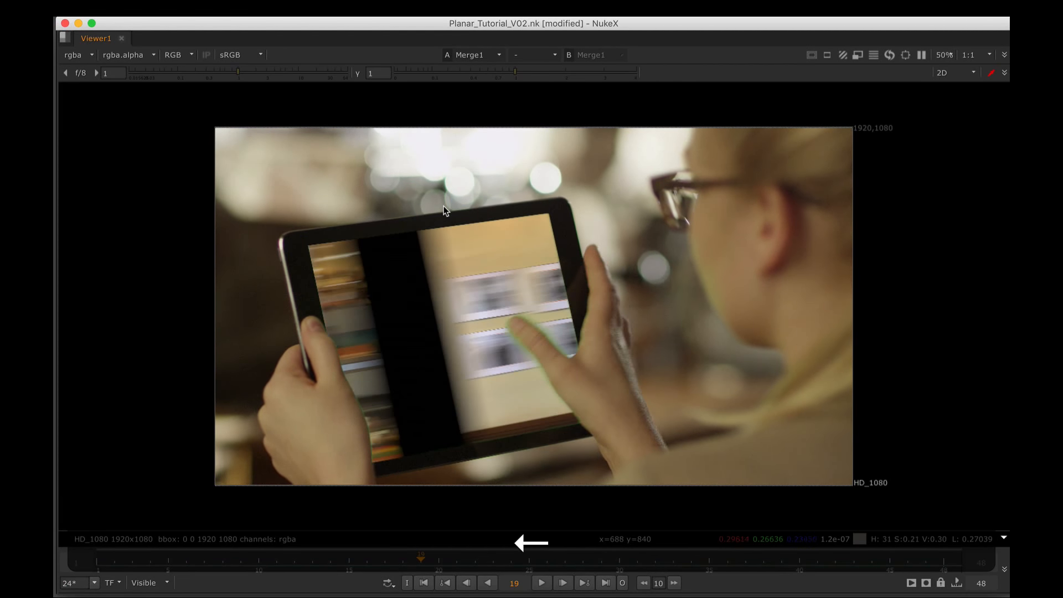
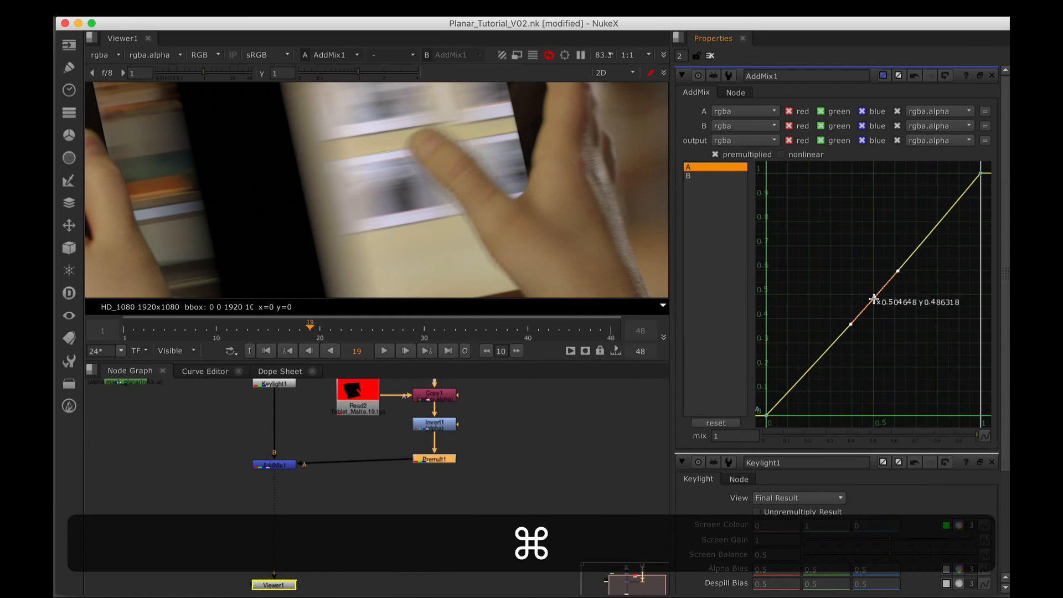
Try to add a point midway along AddMix1's B curve.
{"action": "left_click", "coordinate": [716, 176]}
{"action": "left_click", "coordinate": [873, 299], "text": "alt+super"}
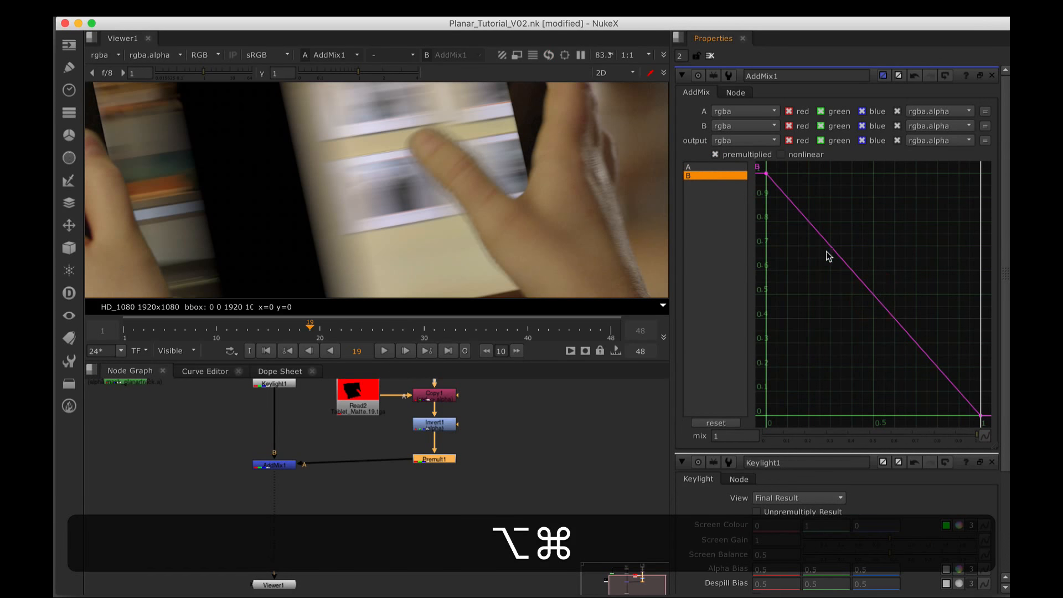
{"action": "left_click", "coordinate": [781, 181]}
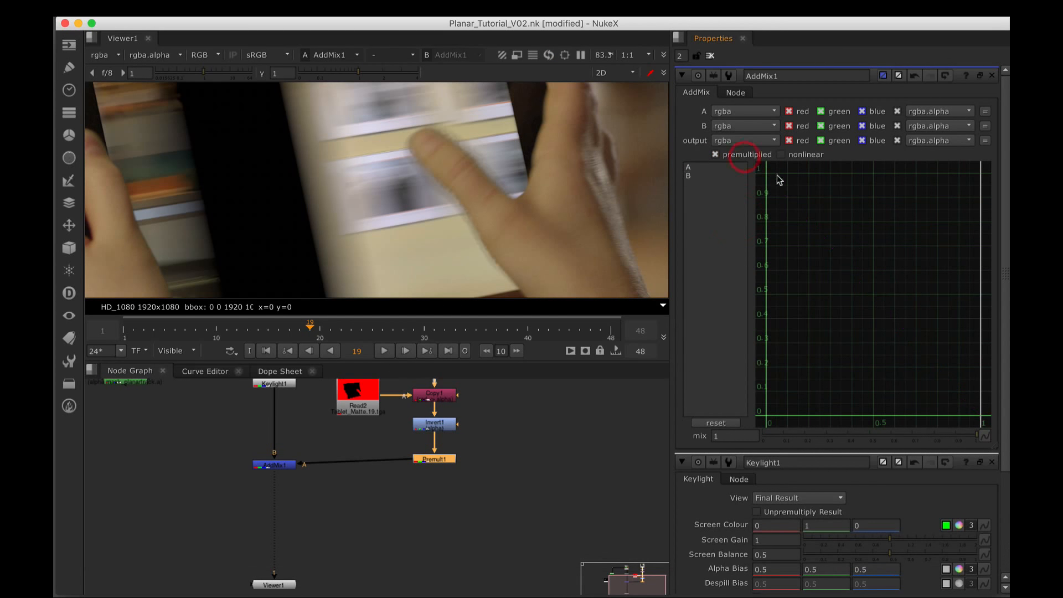
{"action": "left_click", "coordinate": [742, 175]}
Raise the midpoint of AddMix1's A curve to about x 0.51, y 0.57 and compare it with the B curve.
{"action": "left_click", "coordinate": [716, 166]}
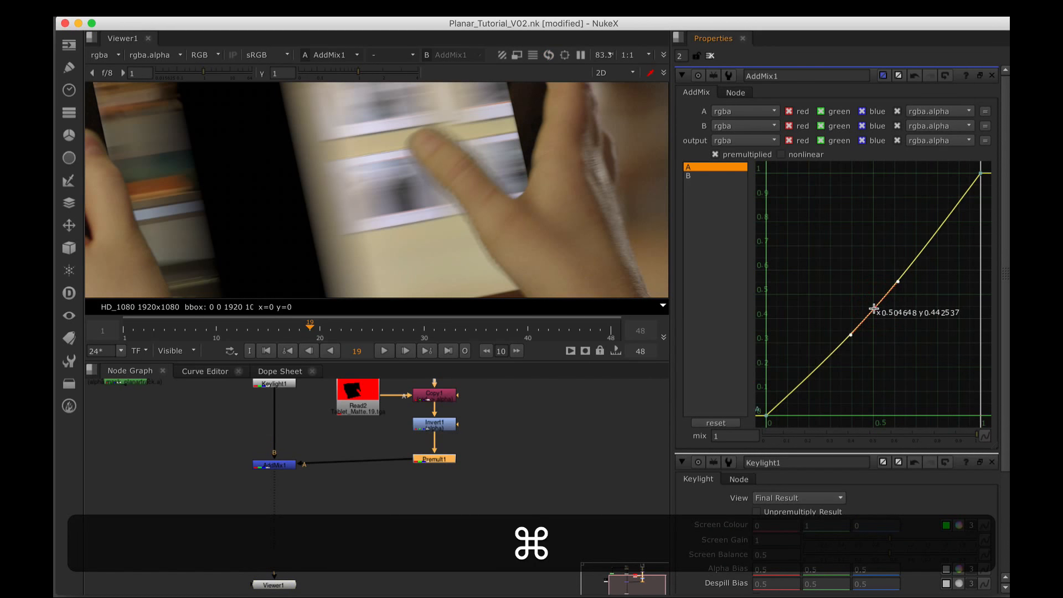
{"action": "left_click_drag", "start_coordinate": [873, 308], "coordinate": [875, 277]}
{"action": "left_click", "coordinate": [716, 176]}
{"action": "scroll", "coordinate": [414, 205], "scroll_direction": "down", "scroll_amount": 5}
{"action": "left_click", "coordinate": [713, 167]}
Play the AddMix1 composite to check the edges, stop it and return to the first frame.
{"action": "left_click_drag", "start_coordinate": [432, 189], "coordinate": [387, 201]}
{"action": "left_click", "coordinate": [386, 352]}
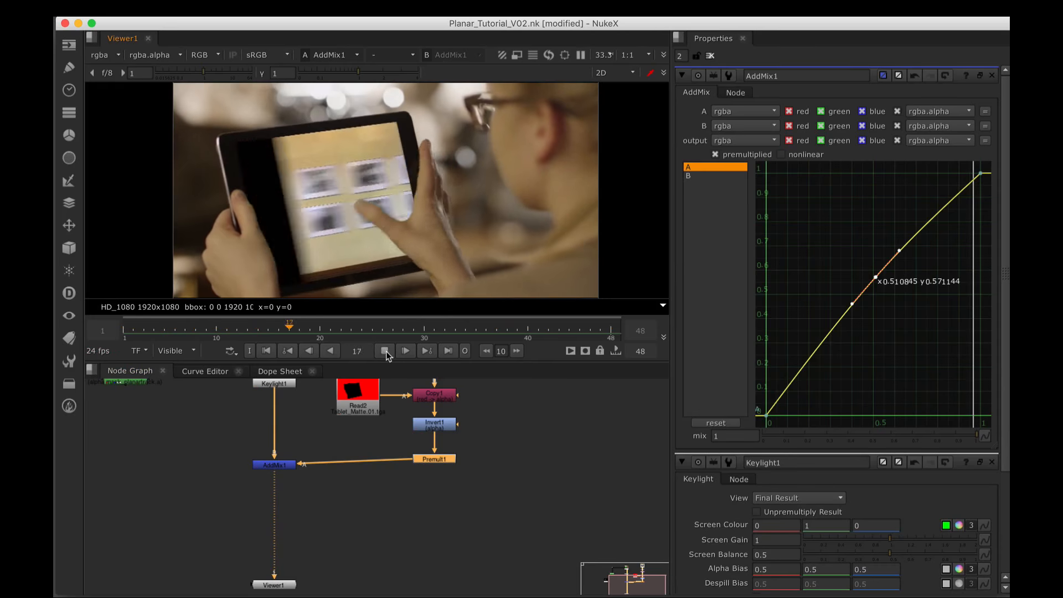
{"action": "left_click", "coordinate": [386, 353]}
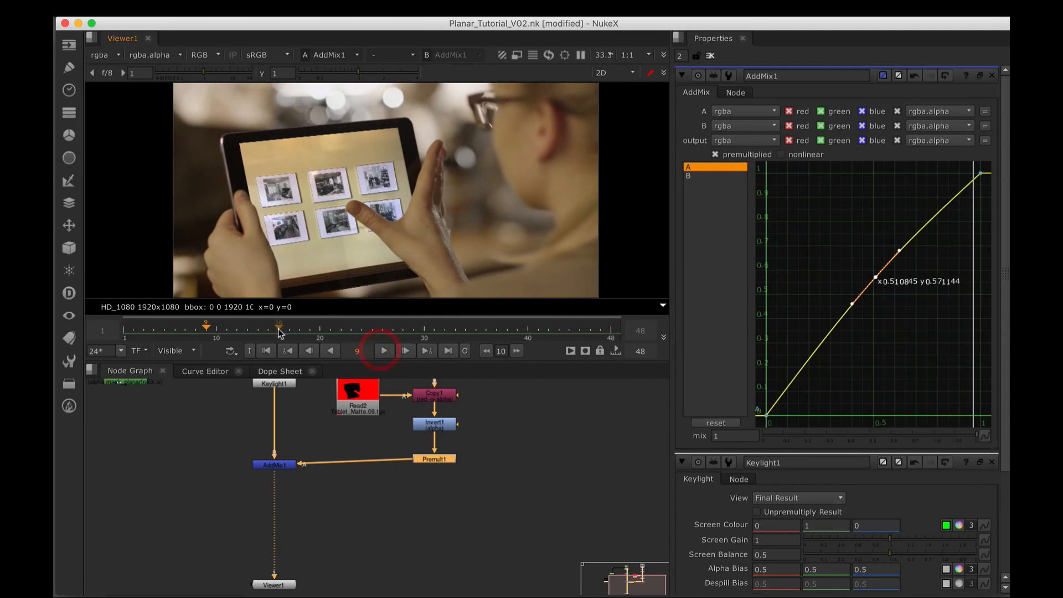
{"action": "left_click", "coordinate": [266, 352]}
Make room below Read4 in the picture branch, add a Grade node there and connect it to the viewer.
{"action": "left_click_drag", "start_coordinate": [434, 460], "coordinate": [473, 554]}
{"action": "mouse_move", "coordinate": [491, 445]}
{"action": "left_mouse_down"}
{"action": "mouse_move", "coordinate": [491, 486]}
{"action": "mouse_move", "coordinate": [488, 455]}
{"action": "left_mouse_up"}
{"action": "left_click_drag", "start_coordinate": [416, 402], "coordinate": [417, 383]}
{"action": "left_click_drag", "start_coordinate": [480, 423], "coordinate": [311, 554]}
{"action": "left_click_drag", "start_coordinate": [416, 465], "coordinate": [417, 461]}
{"action": "left_click_drag", "start_coordinate": [488, 442], "coordinate": [492, 487]}
{"action": "mouse_move", "coordinate": [426, 421]}
{"action": "left_mouse_down"}
{"action": "mouse_move", "coordinate": [439, 414]}
{"action": "mouse_move", "coordinate": [426, 395]}
{"action": "mouse_move", "coordinate": [426, 409]}
{"action": "left_mouse_up"}
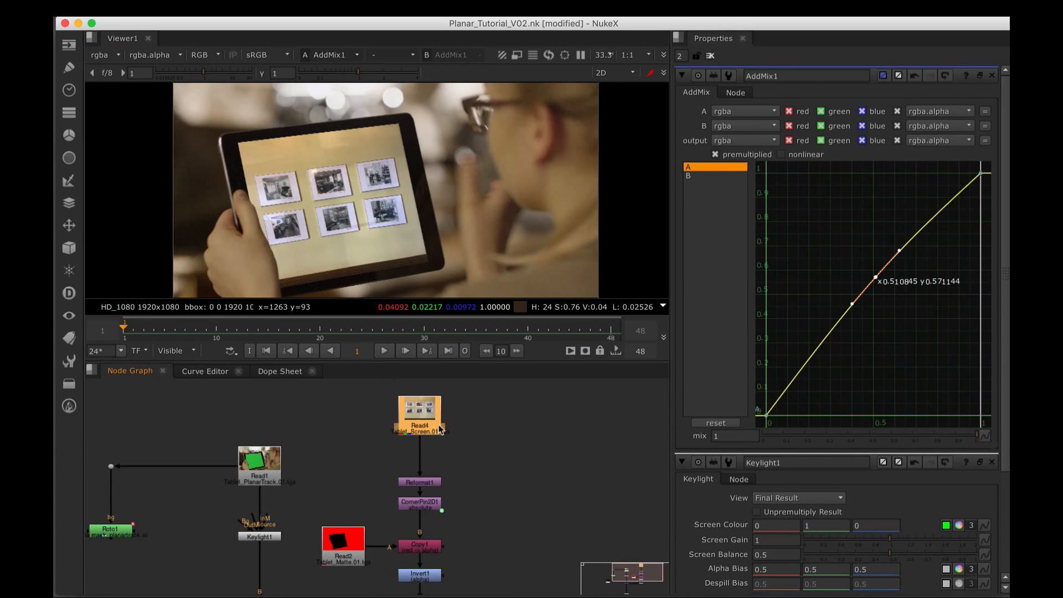
{"action": "key", "text": "g"}
{"action": "key", "text": "1"}
Sample Grade1's lift colour from the tablet's dark bezel at frame 26.
{"action": "left_click_drag", "start_coordinate": [468, 185], "coordinate": [437, 189]}
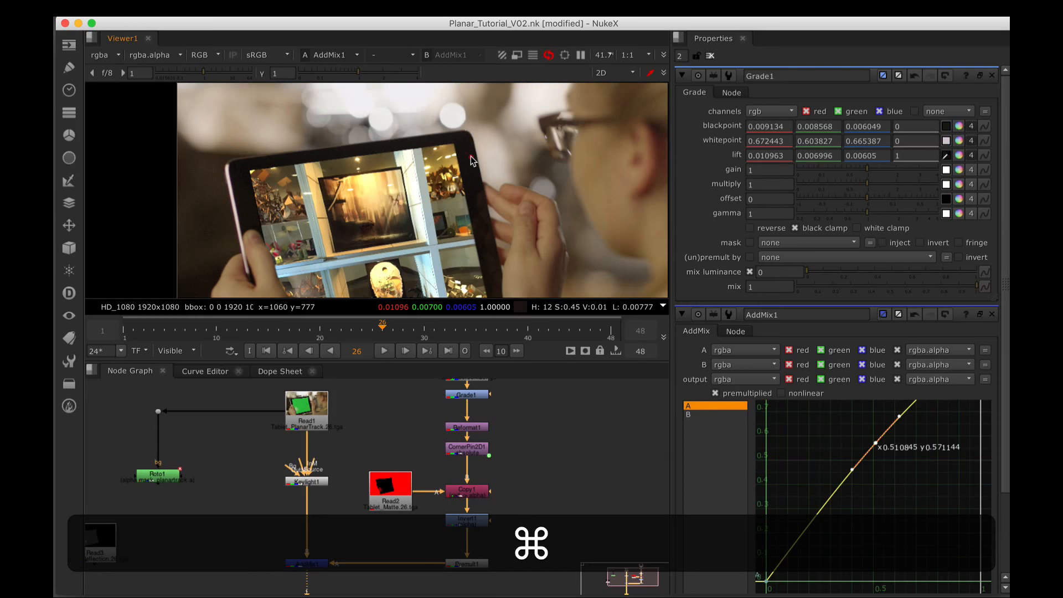
{"action": "left_click", "coordinate": [467, 156], "text": "super"}
{"action": "left_click", "coordinate": [466, 153], "text": "super"}
{"action": "left_click_drag", "start_coordinate": [504, 195], "coordinate": [495, 146]}
Sample Grade1's gain colour from the bright blurred background beside the woman's glasses, settling on the sample at frame 1.
{"action": "left_click", "coordinate": [946, 170]}
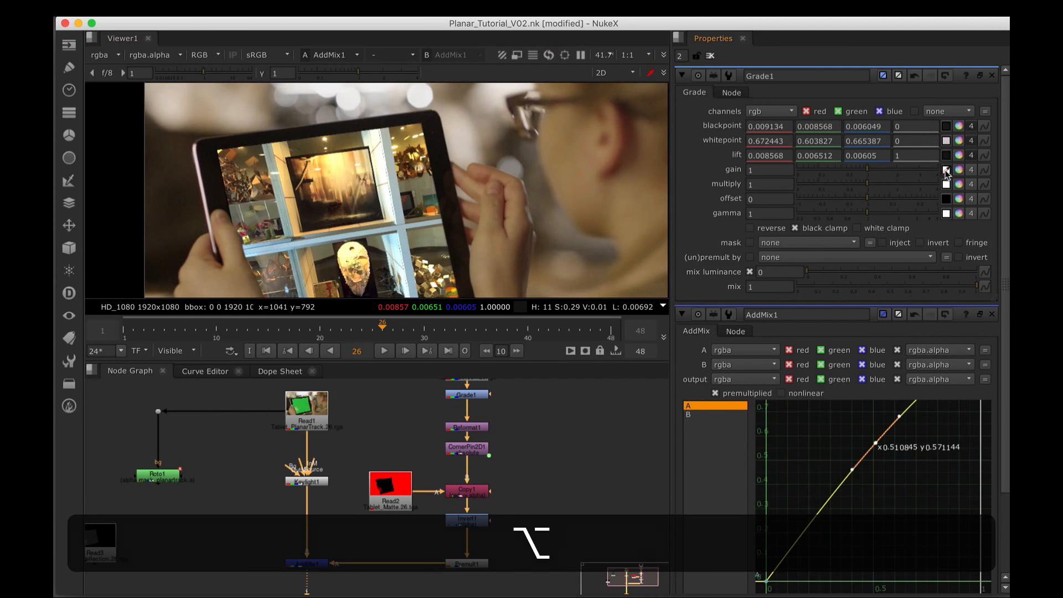
{"action": "key", "text": "space"}
{"action": "left_click_drag", "start_coordinate": [549, 334], "coordinate": [665, 233]}
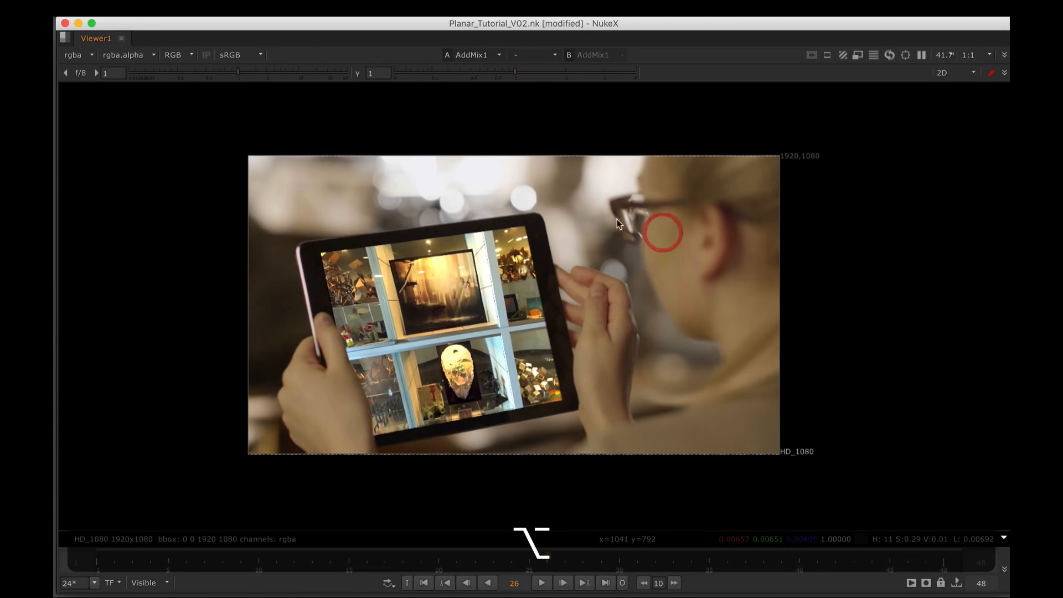
{"action": "left_click", "coordinate": [571, 242], "text": "super"}
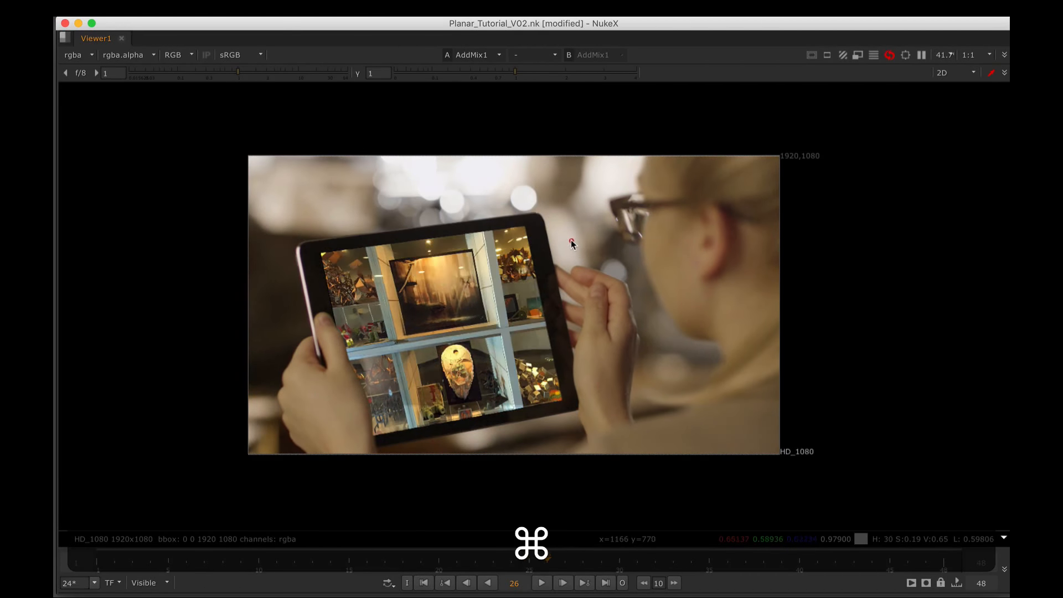
{"action": "left_click", "coordinate": [591, 195], "text": "super"}
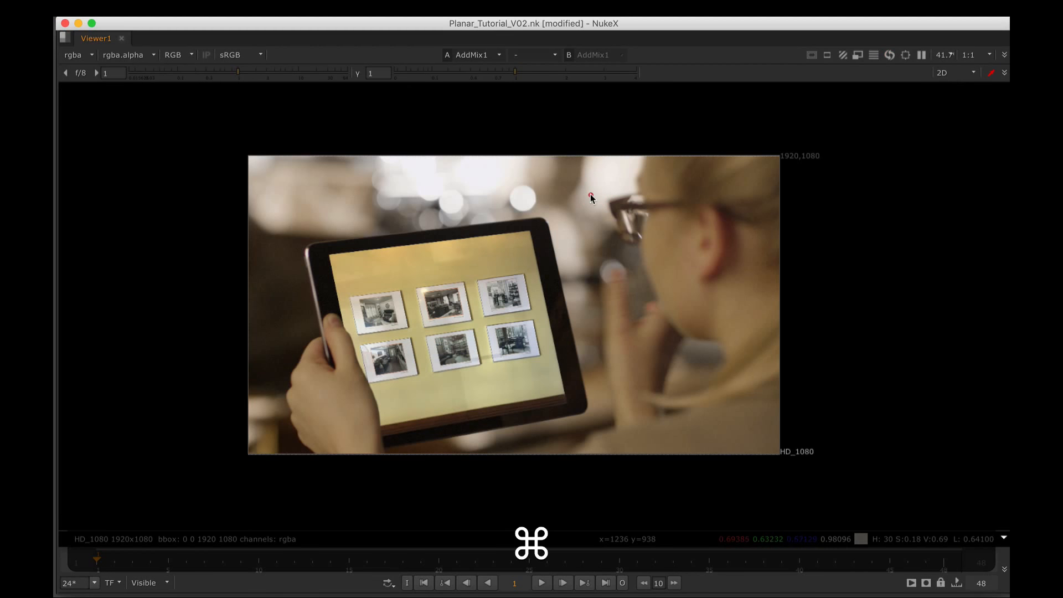
{"action": "left_click", "coordinate": [598, 184], "text": "super"}
{"action": "left_click", "coordinate": [593, 188], "text": "super"}
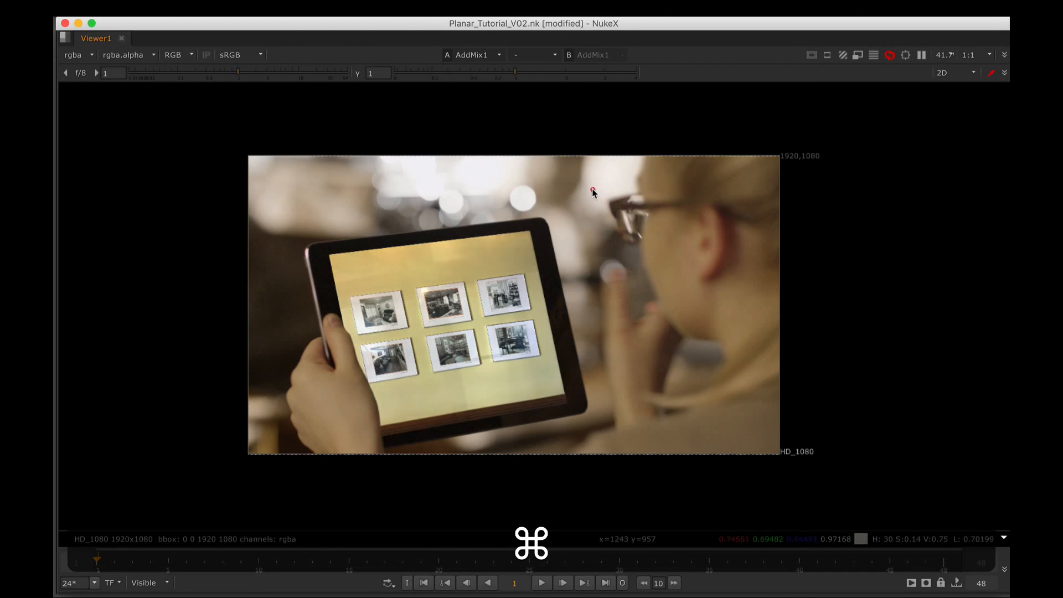
{"action": "left_click", "coordinate": [592, 190], "text": "super"}
{"action": "key", "text": "space"}
{"action": "mouse_move", "coordinate": [446, 242]}
{"action": "left_mouse_down"}
{"action": "mouse_move", "coordinate": [450, 158]}
{"action": "mouse_move", "coordinate": [450, 183]}
{"action": "left_mouse_up"}
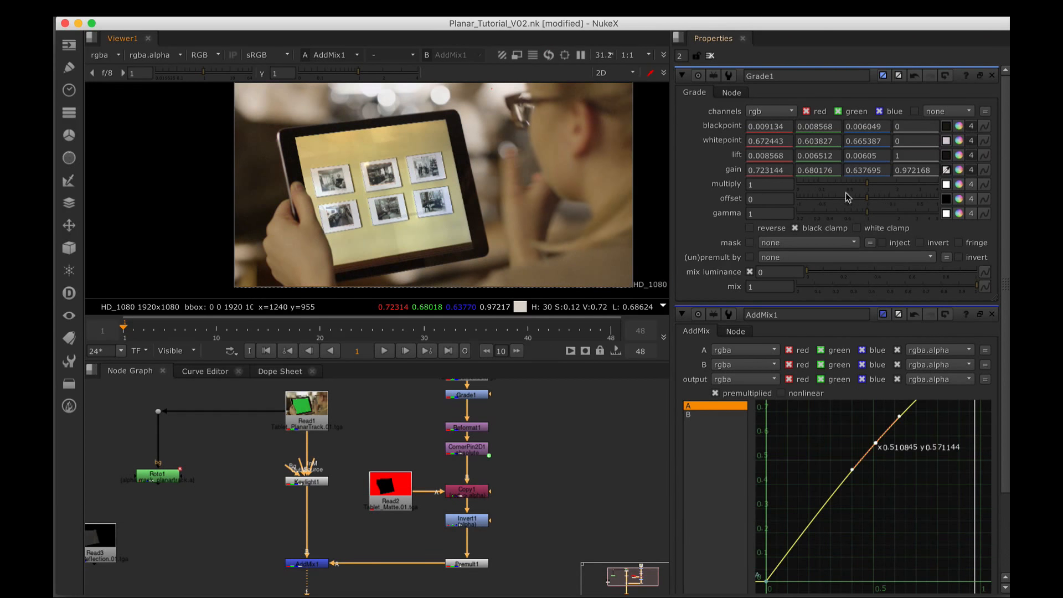
Go to frame 9 and lower Grade1's multiply to 0.74.
{"action": "left_click", "coordinate": [195, 331]}
{"action": "left_click_drag", "start_coordinate": [195, 331], "coordinate": [207, 328]}
{"action": "left_click_drag", "start_coordinate": [867, 183], "coordinate": [857, 183]}
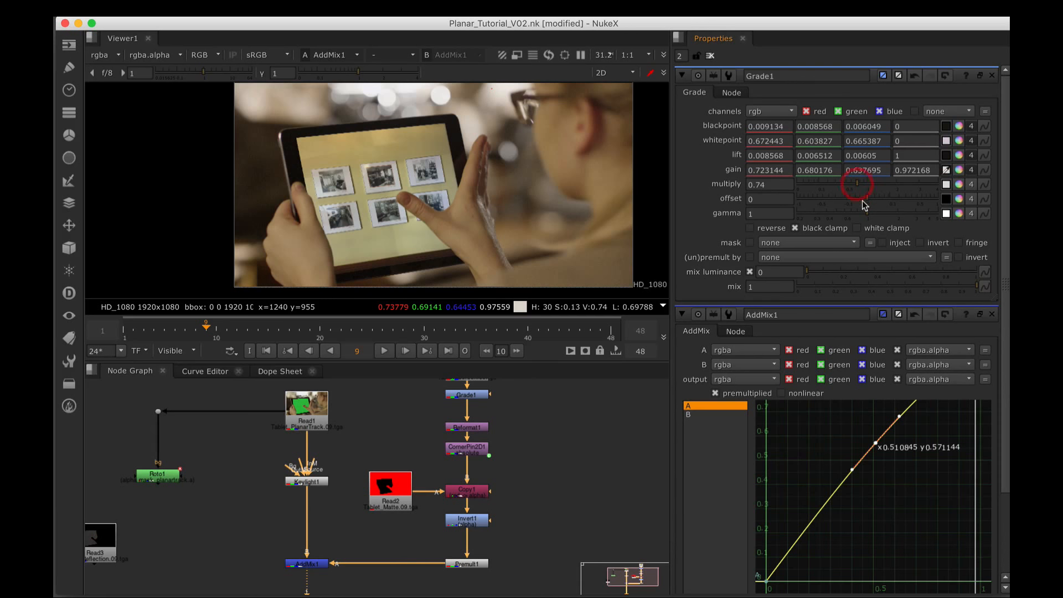
Scrub to frame 24 and raise Grade1's gamma to 1.14.
{"action": "left_click", "coordinate": [240, 328]}
{"action": "left_click_drag", "start_coordinate": [240, 328], "coordinate": [362, 335]}
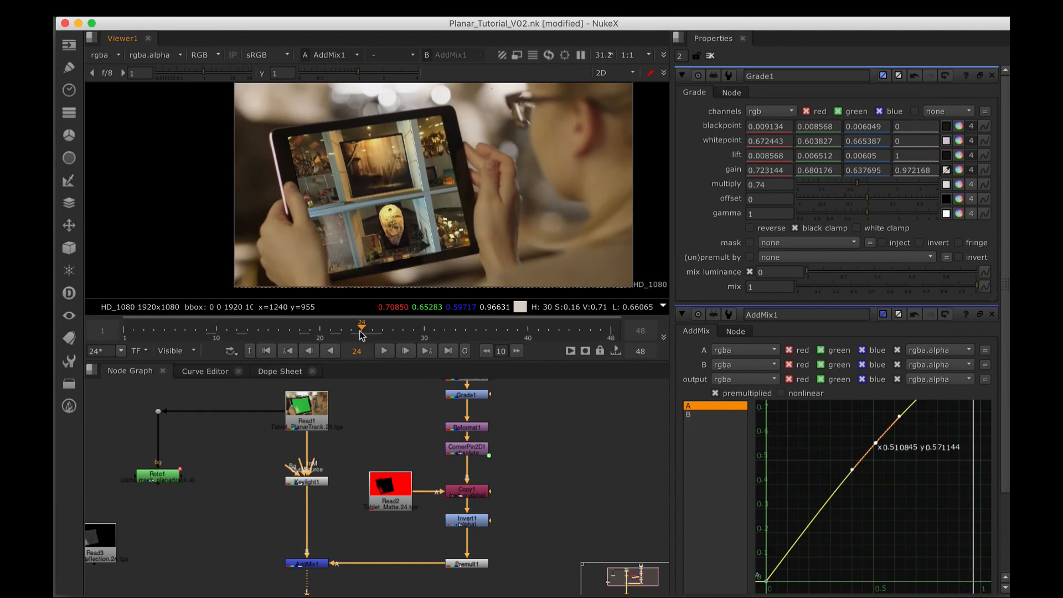
{"action": "left_click", "coordinate": [873, 213]}
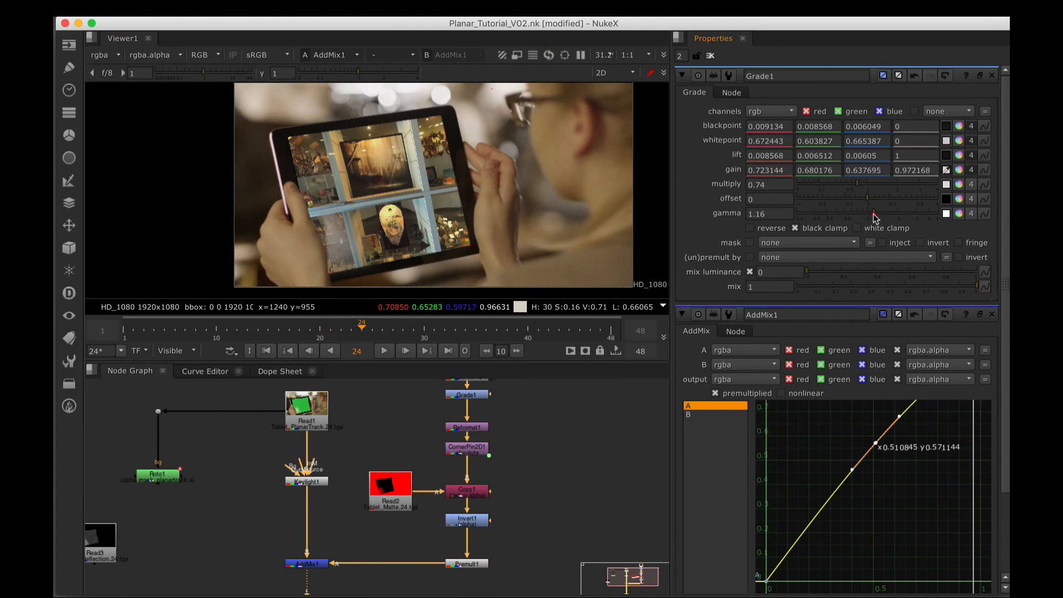
{"action": "left_click", "coordinate": [872, 215]}
Move Read4, Grade1, Reformat1 and CornerPin2D1 up together to leave room above Copy1.
{"action": "left_click_drag", "start_coordinate": [536, 442], "coordinate": [461, 480]}
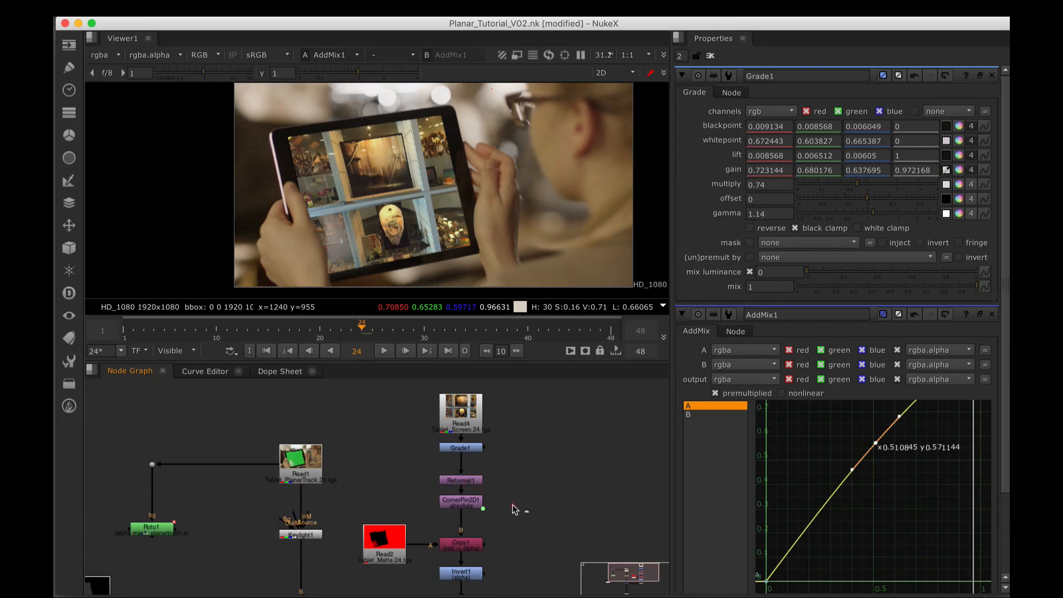
{"action": "left_click_drag", "start_coordinate": [529, 515], "coordinate": [412, 381]}
{"action": "left_click_drag", "start_coordinate": [474, 446], "coordinate": [474, 404]}
{"action": "left_click_drag", "start_coordinate": [513, 464], "coordinate": [515, 443]}
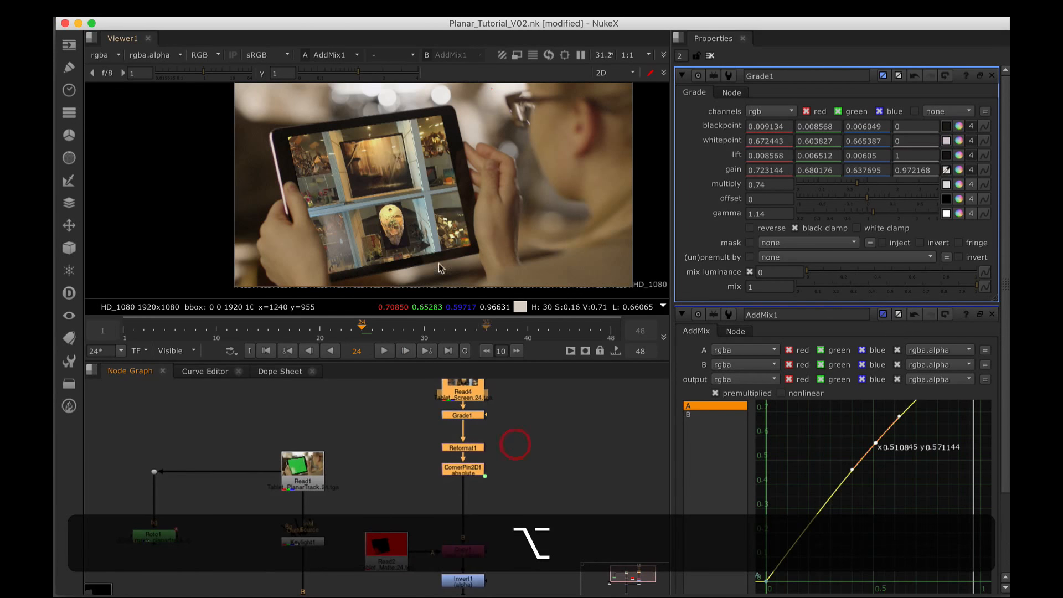
Add a Defocus node after CornerPin2D1 in the tablet screen branch.
{"action": "left_click", "coordinate": [534, 464]}
{"action": "left_click", "coordinate": [479, 464]}
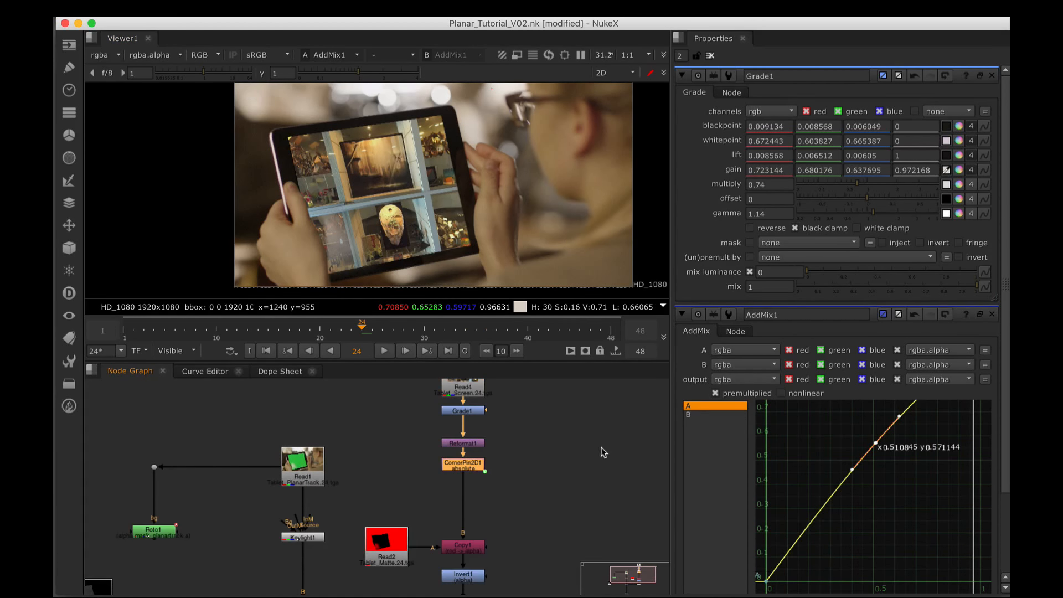
{"action": "key", "text": "Tab"}
{"action": "type", "text": "Defocus"}
{"action": "key", "text": "Return"}
{"action": "left_click_drag", "start_coordinate": [508, 432], "coordinate": [498, 444]}
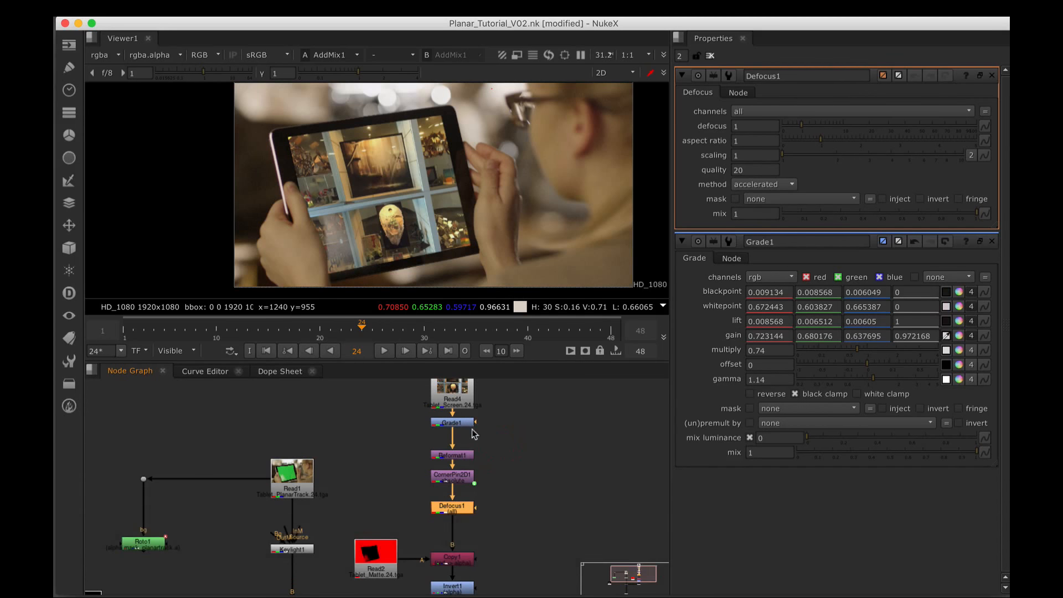
Set Defocus1's defocus amount to 2.
{"action": "left_click_drag", "start_coordinate": [417, 435], "coordinate": [541, 425]}
{"action": "left_click", "coordinate": [452, 479]}
{"action": "double_click", "coordinate": [742, 126]}
{"action": "type", "text": "2"}
{"action": "key", "text": "Return"}
{"action": "left_click", "coordinate": [527, 475]}
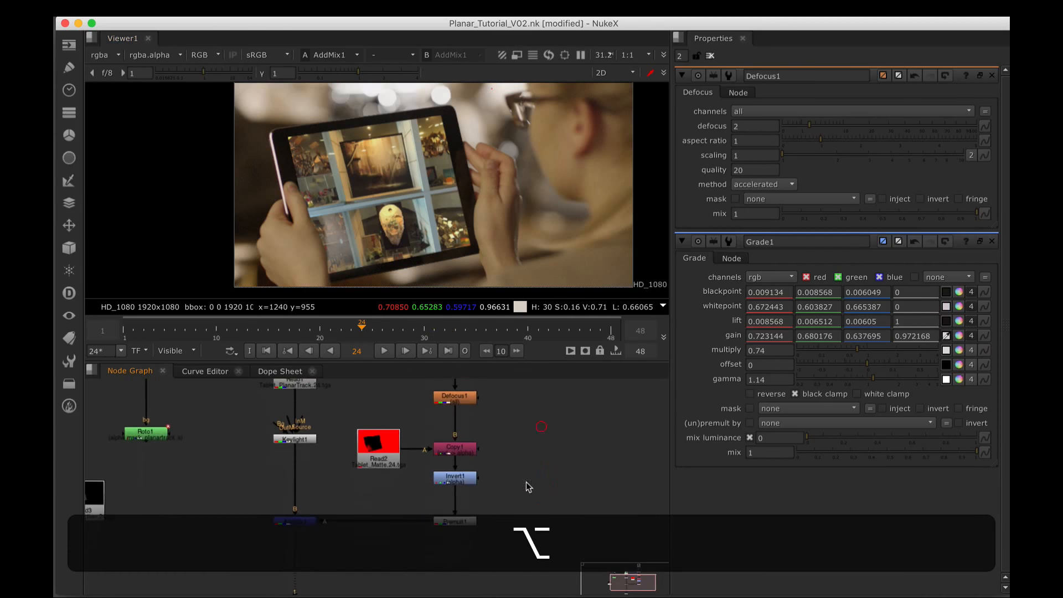
Return to frame 1 and move the tablet reflection clip Read3 below Premult1.
{"action": "left_click_drag", "start_coordinate": [525, 482], "coordinate": [530, 455]}
{"action": "left_click", "coordinate": [530, 457]}
{"action": "left_click", "coordinate": [266, 351]}
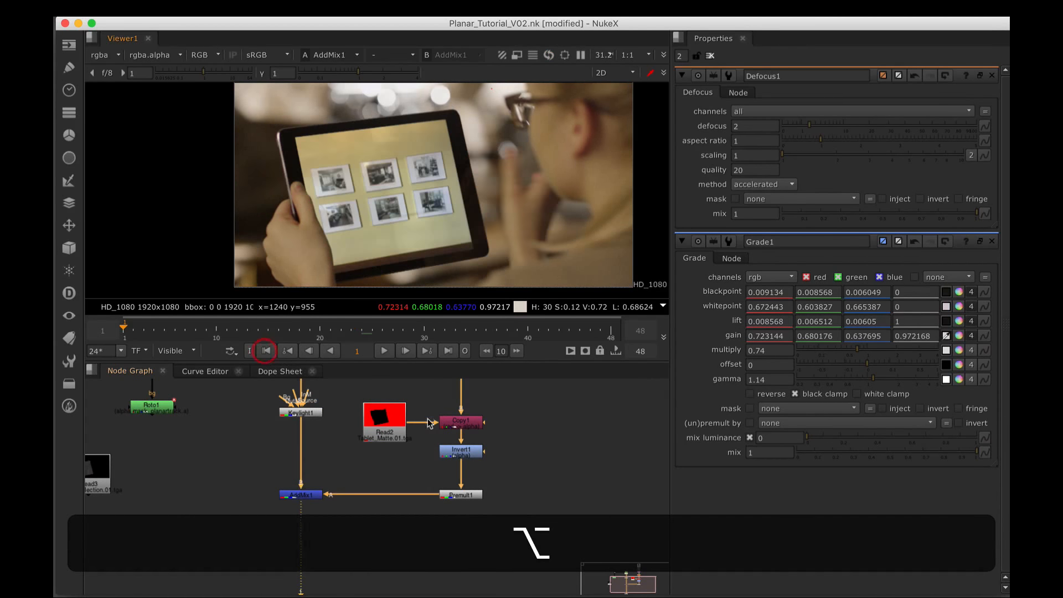
{"action": "left_click_drag", "start_coordinate": [198, 453], "coordinate": [526, 510]}
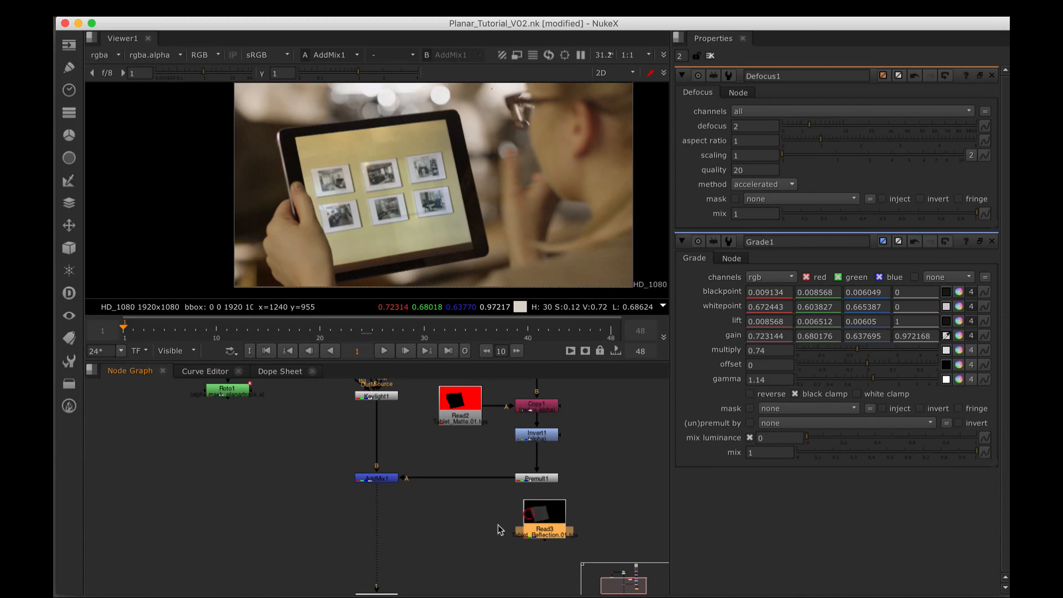
{"action": "left_click", "coordinate": [497, 524]}
{"action": "left_click_drag", "start_coordinate": [442, 516], "coordinate": [541, 510]}
Merge Read3 as the A input onto AddMix1 as B, using the plus operation.
{"action": "left_click", "coordinate": [440, 512]}
{"action": "key", "text": "m"}
{"action": "left_click_drag", "start_coordinate": [409, 494], "coordinate": [368, 453]}
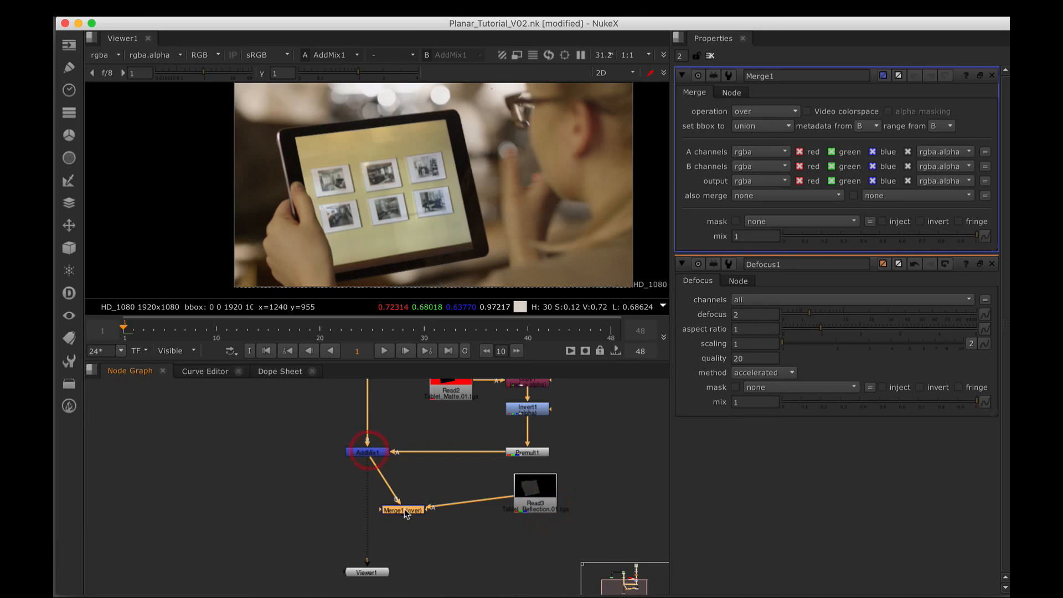
{"action": "left_click", "coordinate": [790, 112]}
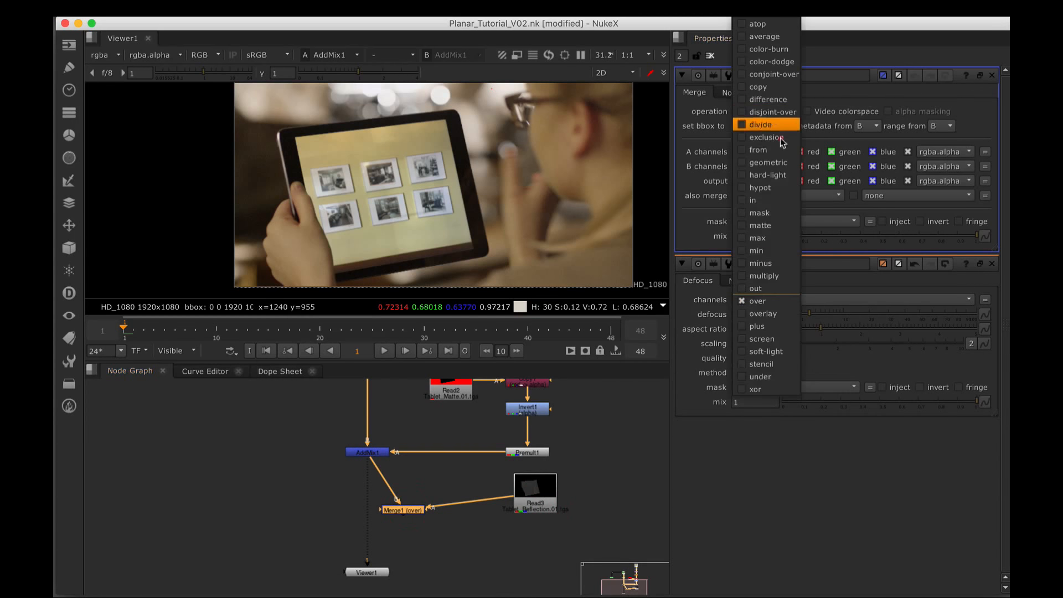
{"action": "left_click", "coordinate": [765, 327]}
Place Merge1 directly beneath AddMix1, between it and the viewer node, and view its output.
{"action": "left_click_drag", "start_coordinate": [410, 511], "coordinate": [375, 508]}
{"action": "key", "text": "1"}
{"action": "left_click", "coordinate": [376, 508]}
Go to frame 20, add a Grade node below Read3 and lower its gamma to 0.6.
{"action": "left_click", "coordinate": [321, 331]}
{"action": "left_click_drag", "start_coordinate": [535, 488], "coordinate": [528, 478]}
{"action": "key", "text": "g"}
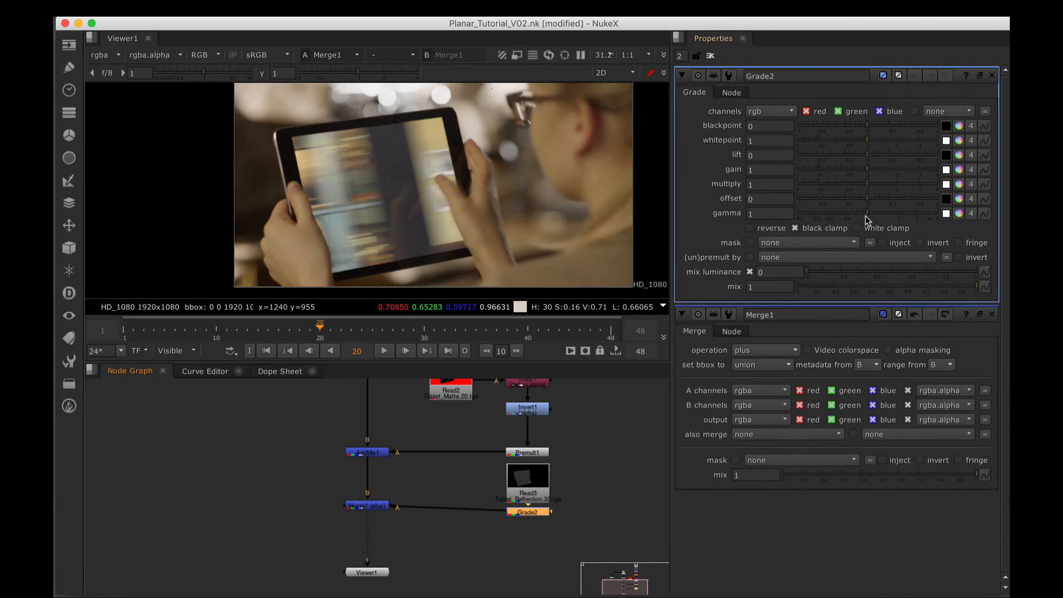
{"action": "left_click_drag", "start_coordinate": [867, 216], "coordinate": [845, 215]}
Play back the composite to check the graded reflection over the tablet screen.
{"action": "left_click", "coordinate": [384, 350]}
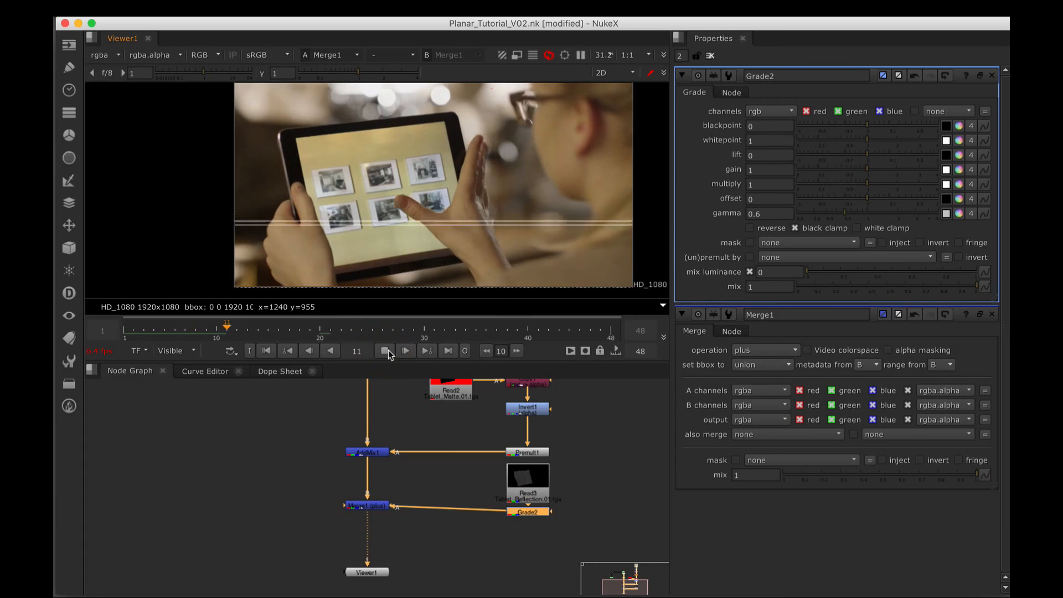
{"action": "left_click", "coordinate": [385, 352]}
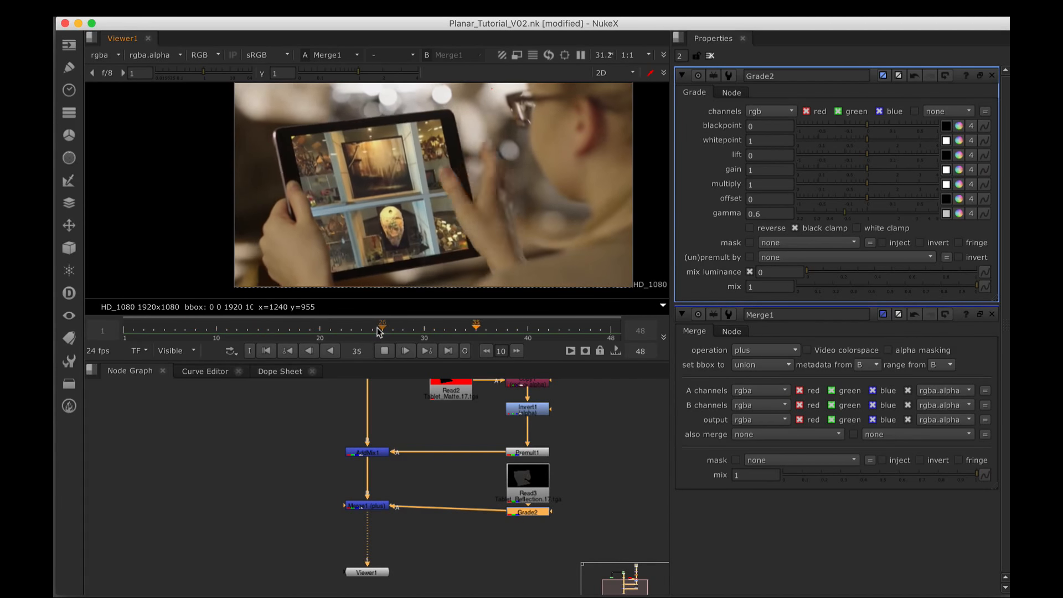
{"action": "left_click", "coordinate": [383, 352]}
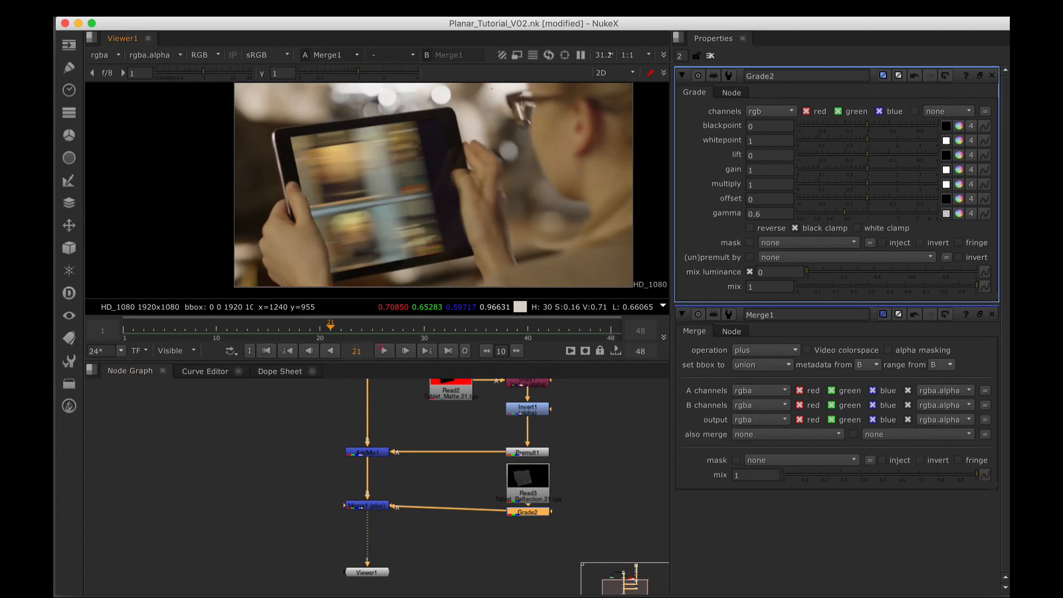
Return to frame 1 and level Merge1 with Grade2.
{"action": "left_click", "coordinate": [266, 352]}
{"action": "left_click_drag", "start_coordinate": [421, 496], "coordinate": [427, 382]}
{"action": "left_click_drag", "start_coordinate": [312, 466], "coordinate": [313, 471]}
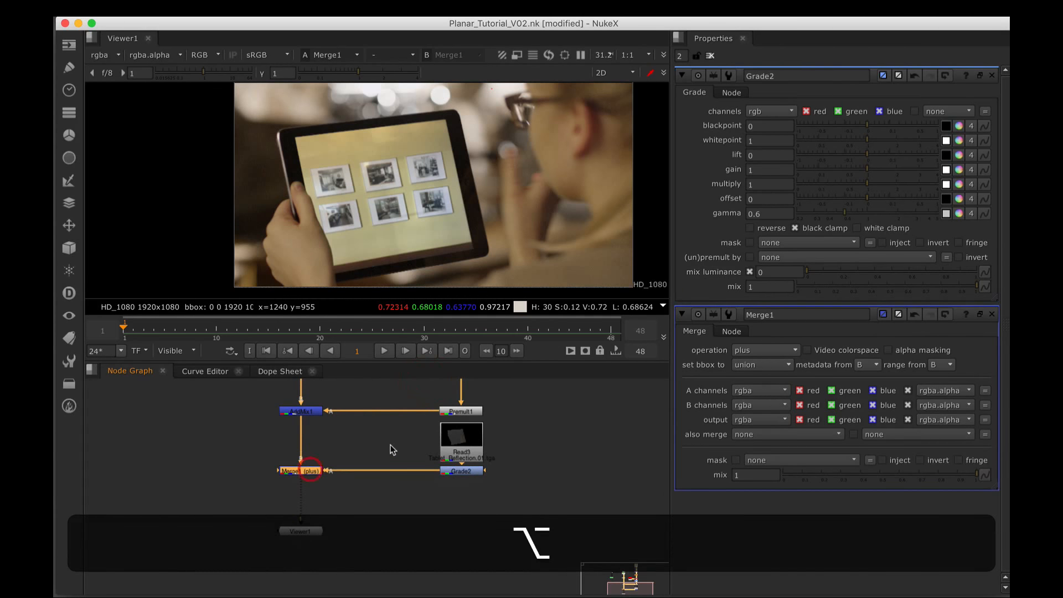
View the original Read1 footage and examine the colour fringing along the glasses and other high-contrast edges.
{"action": "left_click_drag", "start_coordinate": [491, 484], "coordinate": [477, 581]}
{"action": "left_click_drag", "start_coordinate": [498, 417], "coordinate": [494, 470]}
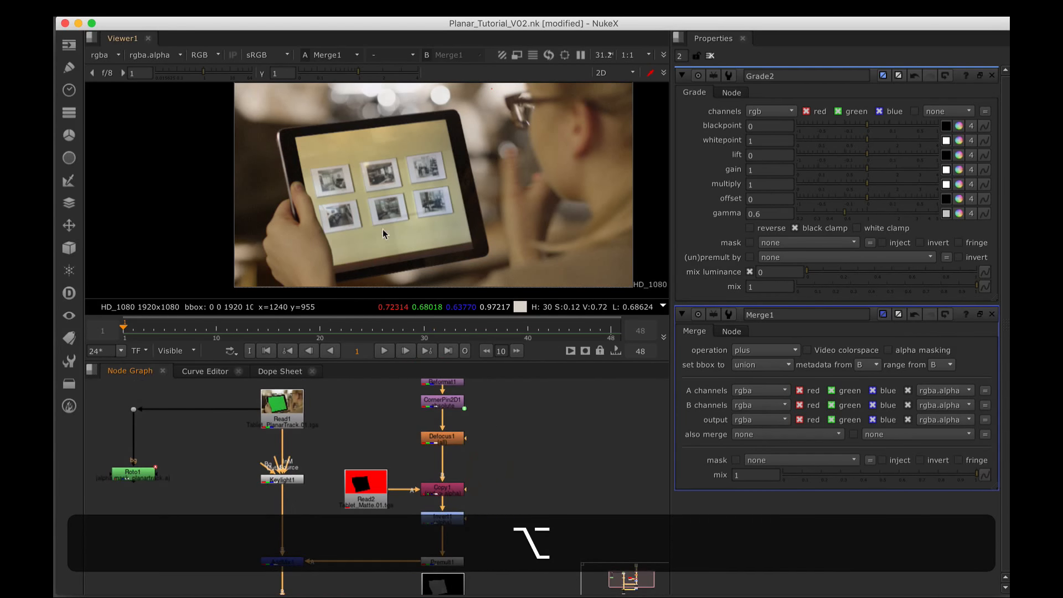
{"action": "left_click", "coordinate": [282, 407]}
{"action": "key", "text": "1"}
{"action": "key", "text": "space"}
{"action": "scroll", "coordinate": [497, 288], "scroll_direction": "up", "scroll_amount": 10}
{"action": "scroll", "coordinate": [496, 287], "scroll_direction": "down", "scroll_amount": 6}
{"action": "left_click_drag", "start_coordinate": [693, 333], "coordinate": [225, 311]}
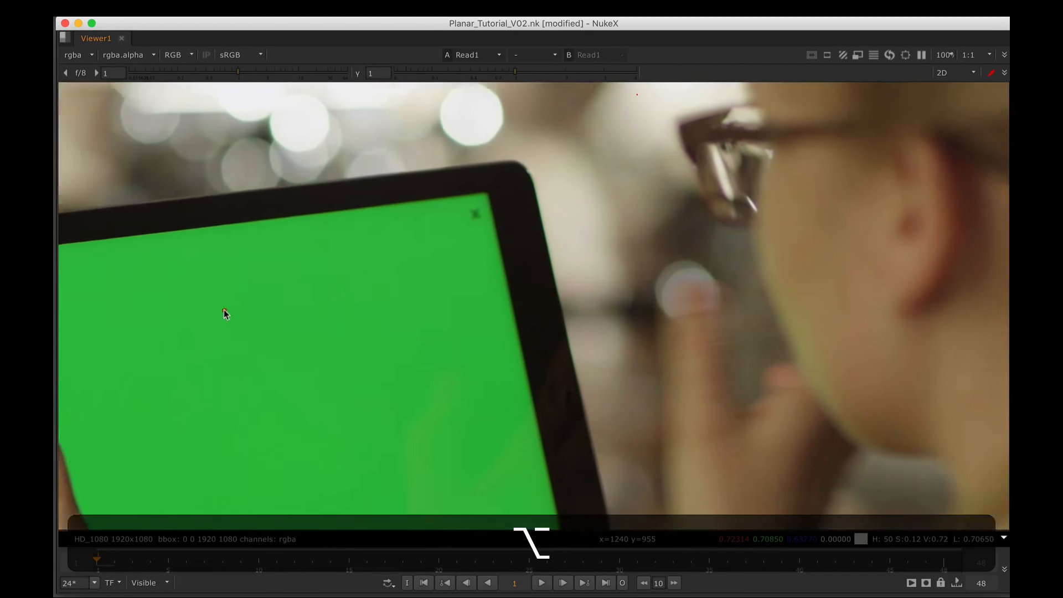
{"action": "left_click_drag", "start_coordinate": [677, 292], "coordinate": [453, 302]}
{"action": "left_click_drag", "start_coordinate": [483, 187], "coordinate": [513, 298]}
{"action": "left_click_drag", "start_coordinate": [513, 298], "coordinate": [692, 339]}
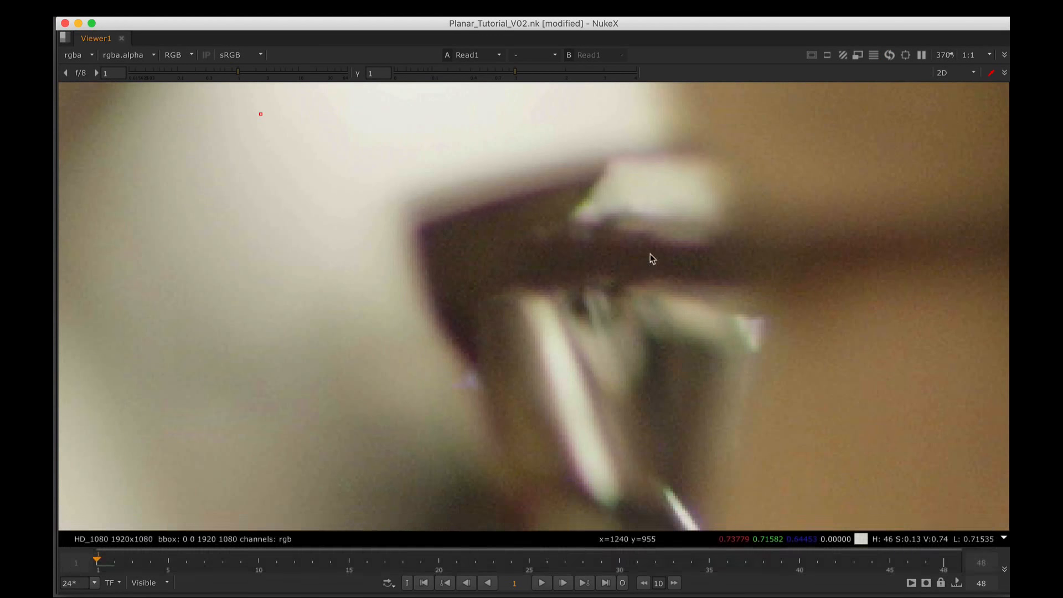
{"action": "scroll", "coordinate": [540, 267], "scroll_direction": "down", "scroll_amount": 10}
{"action": "left_click_drag", "start_coordinate": [512, 270], "coordinate": [829, 180]}
{"action": "left_click_drag", "start_coordinate": [577, 288], "coordinate": [434, 218]}
{"action": "key", "text": "space"}
Enlarge the node graph and move Read4, Grade1, Reformat1 and CornerPin2D1 up together.
{"action": "left_click_drag", "start_coordinate": [550, 503], "coordinate": [493, 453]}
{"action": "key", "text": "space"}
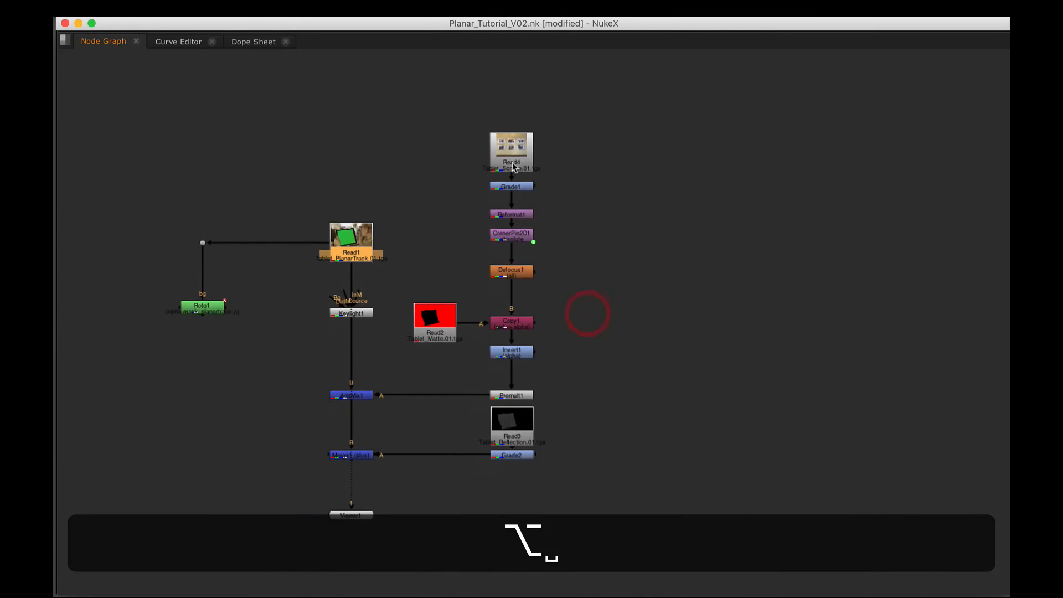
{"action": "left_click_drag", "start_coordinate": [463, 123], "coordinate": [591, 251]}
{"action": "left_click_drag", "start_coordinate": [526, 235], "coordinate": [526, 208]}
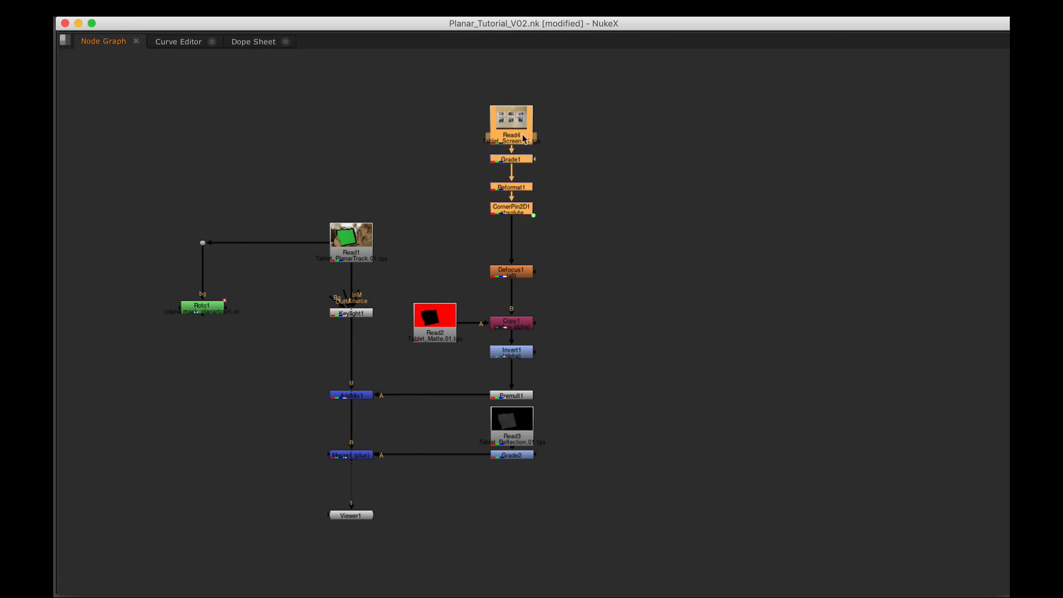
Move Defocus1, Copy1, Invert1 and Read2 up to tighten the screen branch beneath CornerPin2D1.
{"action": "left_click", "coordinate": [617, 206]}
{"action": "left_click_drag", "start_coordinate": [463, 282], "coordinate": [616, 375]}
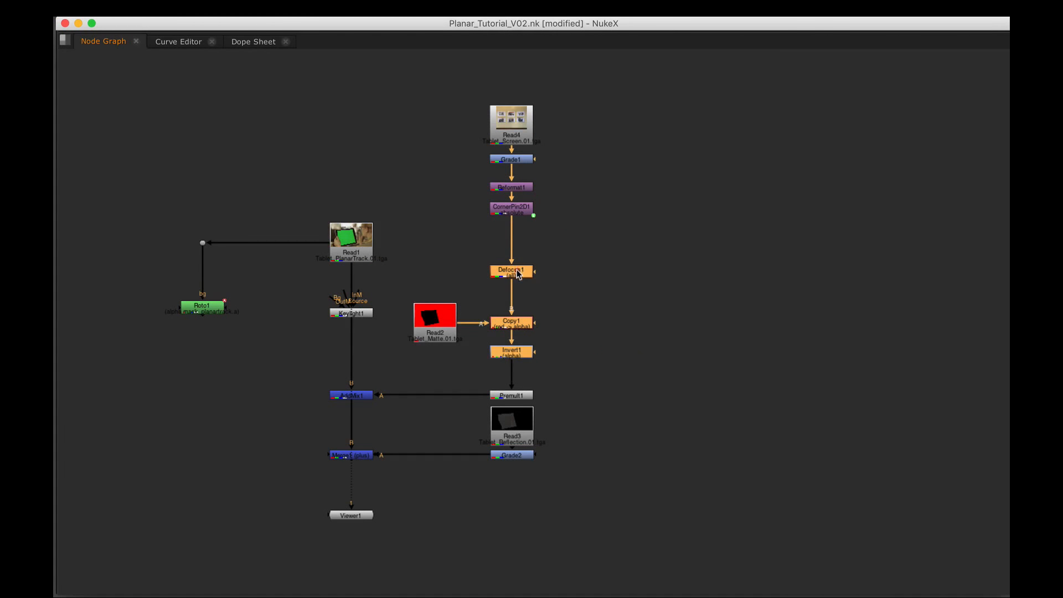
{"action": "left_click_drag", "start_coordinate": [519, 270], "coordinate": [519, 238]}
{"action": "left_click_drag", "start_coordinate": [442, 323], "coordinate": [440, 292]}
{"action": "left_click_drag", "start_coordinate": [517, 333], "coordinate": [520, 324]}
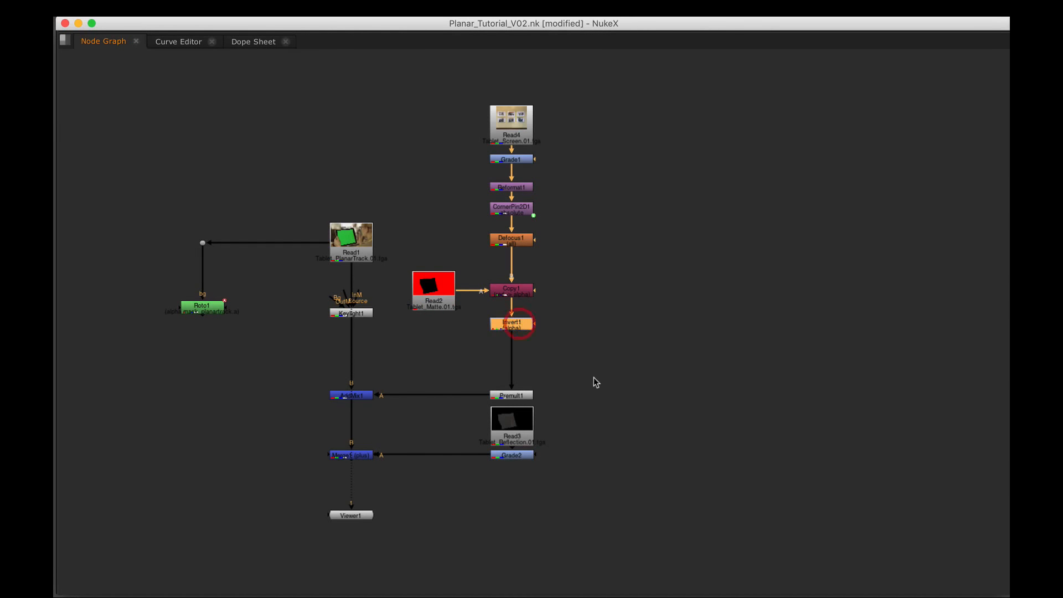
Move Premult1 up beneath Invert1 and insert a dot below it, routing its connection squarely into AddMix1.
{"action": "left_click_drag", "start_coordinate": [520, 396], "coordinate": [520, 352]}
{"action": "key", "text": "super"}
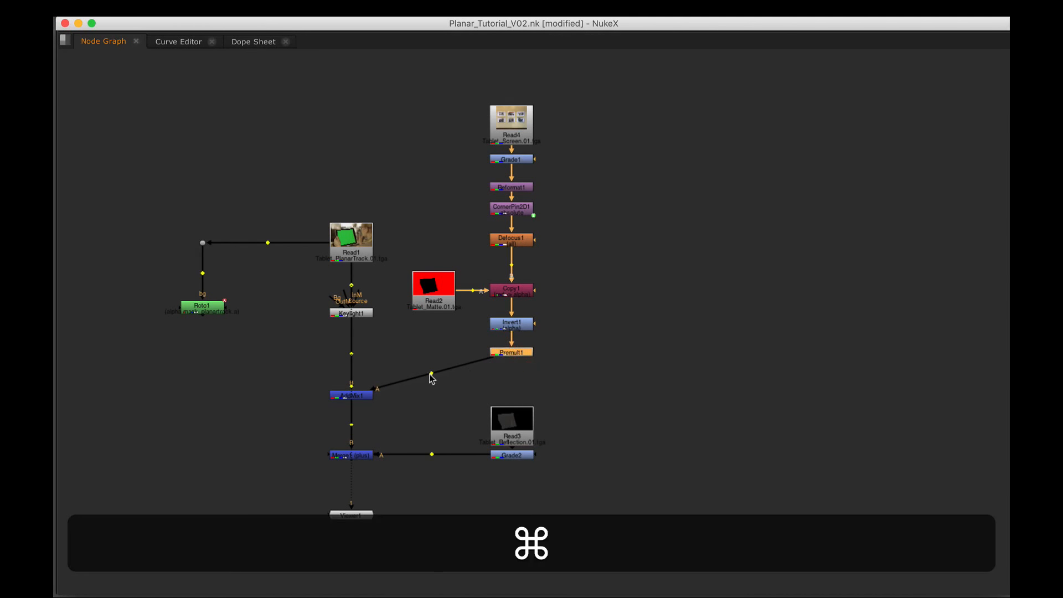
{"action": "left_click_drag", "start_coordinate": [431, 373], "coordinate": [511, 395]}
{"action": "left_click", "coordinate": [560, 376]}
Add a Transform node between Premult1 and the dot.
{"action": "left_click", "coordinate": [519, 358]}
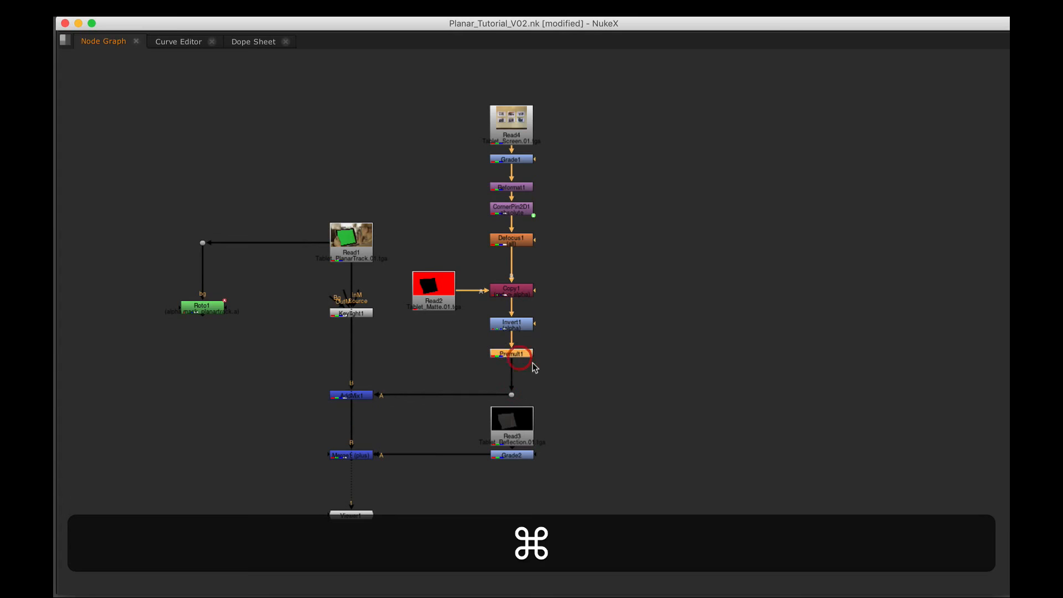
{"action": "key", "text": "Tab"}
{"action": "type", "text": "tr"}
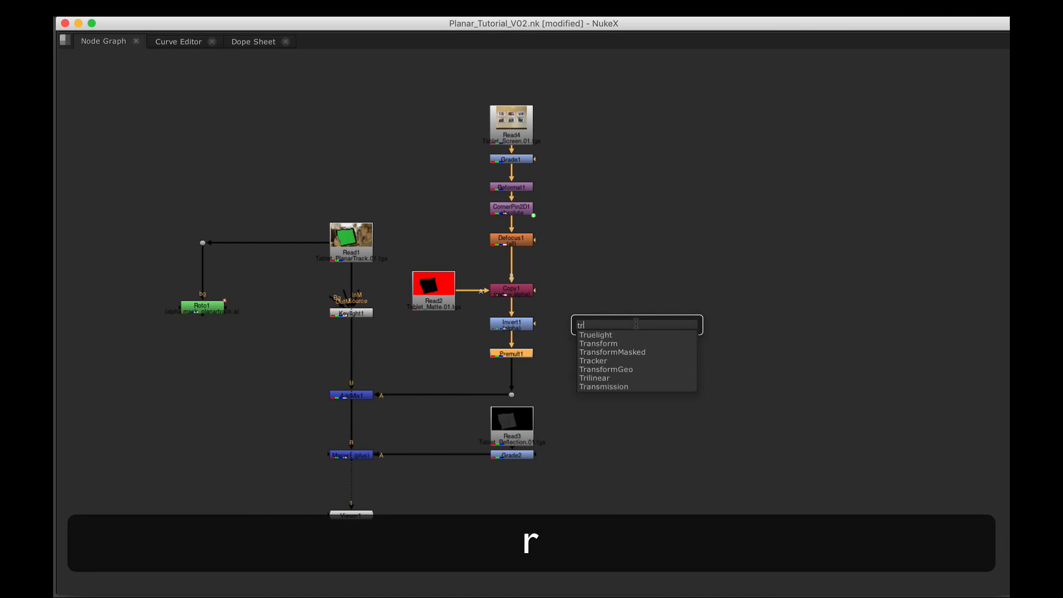
{"action": "type", "text": "ansform"}
{"action": "key", "text": "Down"}
{"action": "key", "text": "Return"}
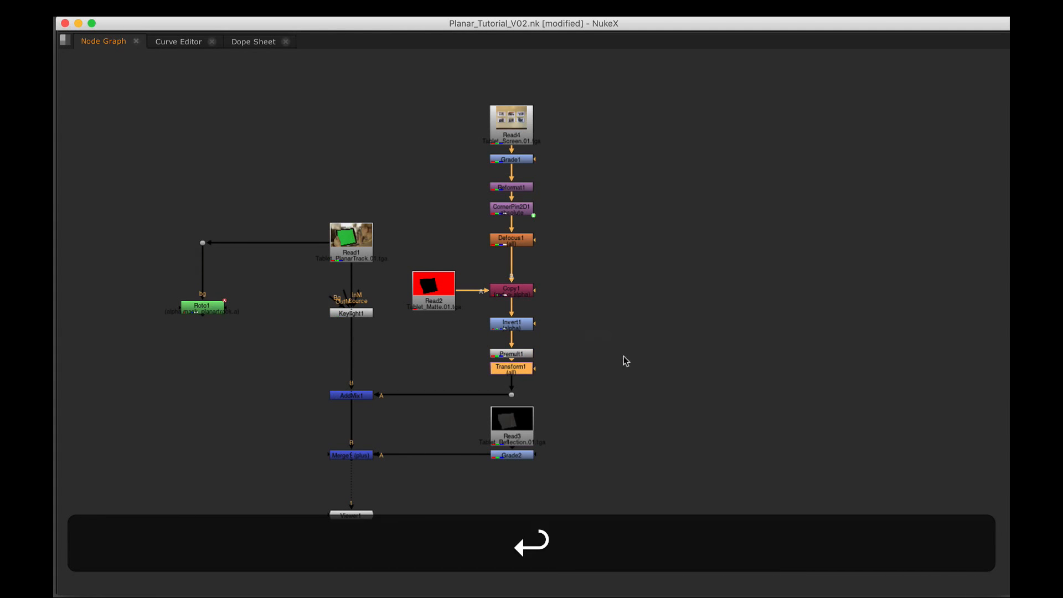
{"action": "left_click", "coordinate": [615, 370]}
Set Transform1's channels to rgb with green disabled, so only red and blue are transformed.
{"action": "key", "text": "space"}
{"action": "left_click", "coordinate": [410, 458]}
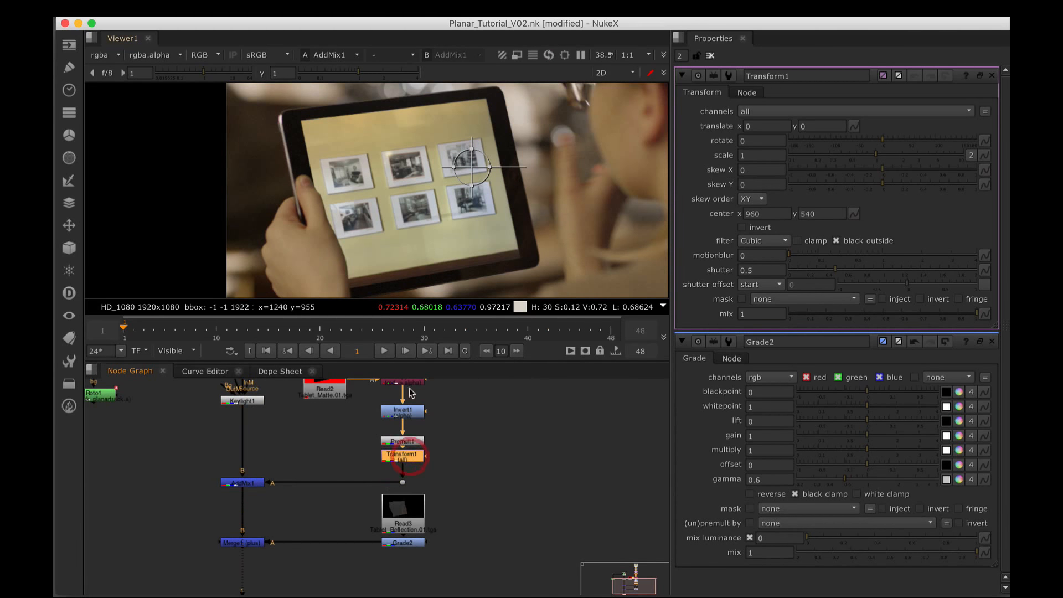
{"action": "left_click", "coordinate": [798, 114]}
{"action": "left_click", "coordinate": [792, 143]}
{"action": "left_click", "coordinate": [835, 114]}
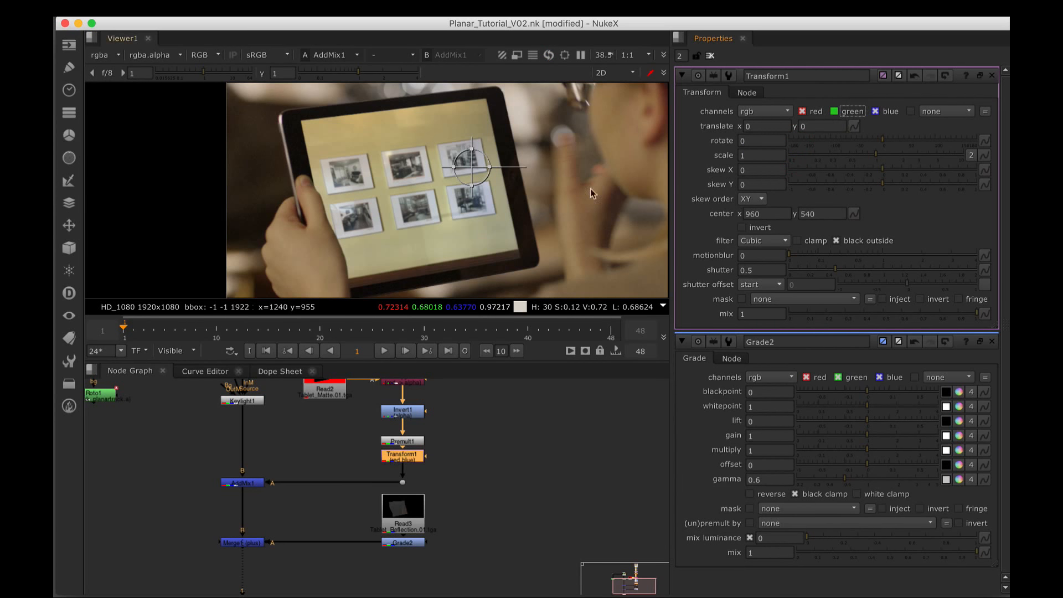
Separate Transform1's scale into independent width and height values.
{"action": "left_click", "coordinate": [971, 155]}
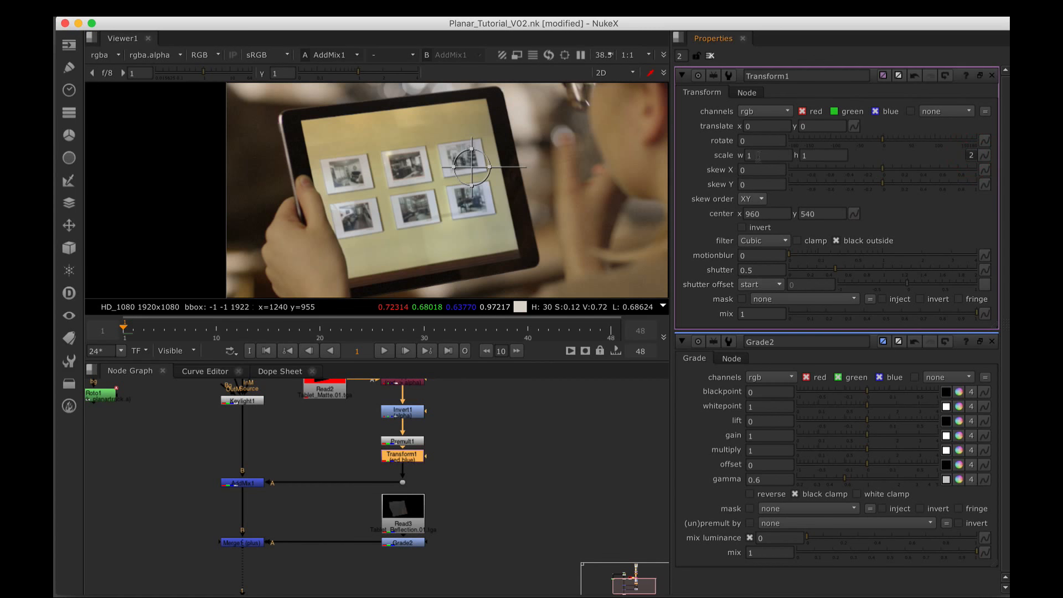
{"action": "left_click_drag", "start_coordinate": [359, 184], "coordinate": [389, 194]}
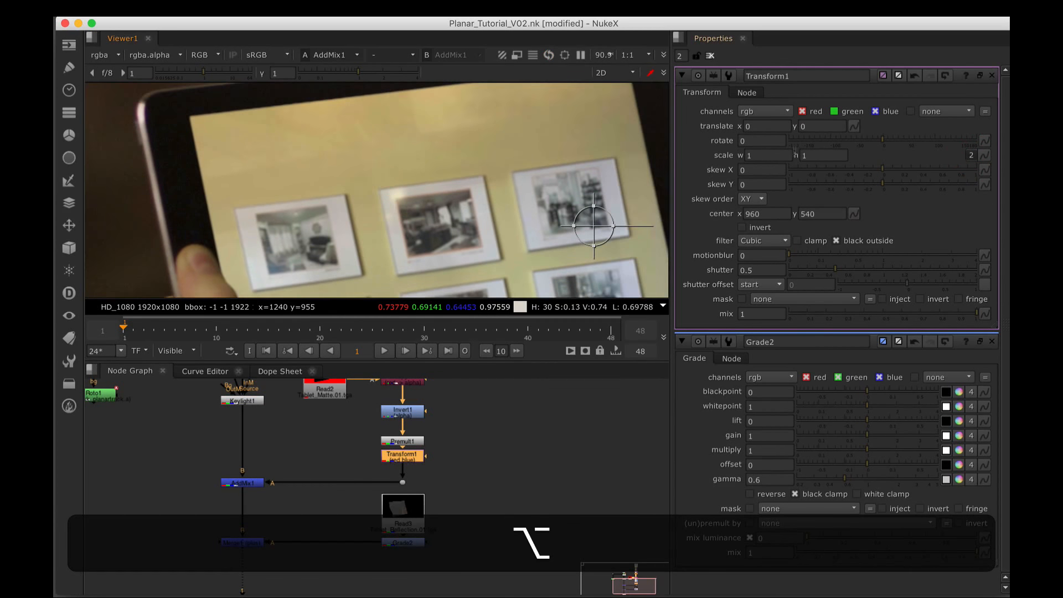
{"action": "left_click_drag", "start_coordinate": [482, 193], "coordinate": [491, 185]}
{"action": "left_click_drag", "start_coordinate": [452, 225], "coordinate": [419, 162]}
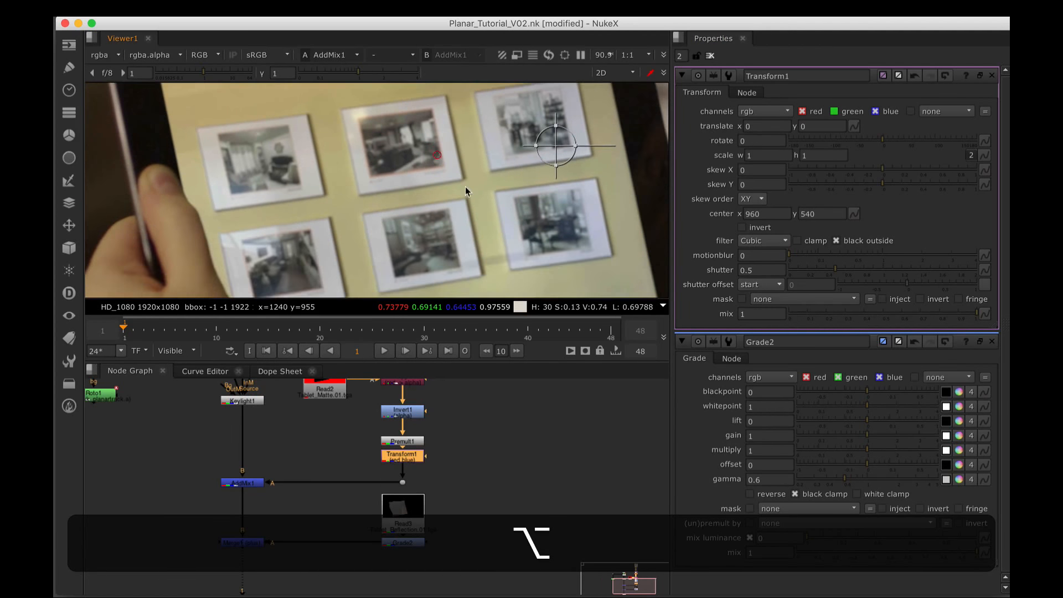
{"action": "left_click_drag", "start_coordinate": [465, 187], "coordinate": [364, 202]}
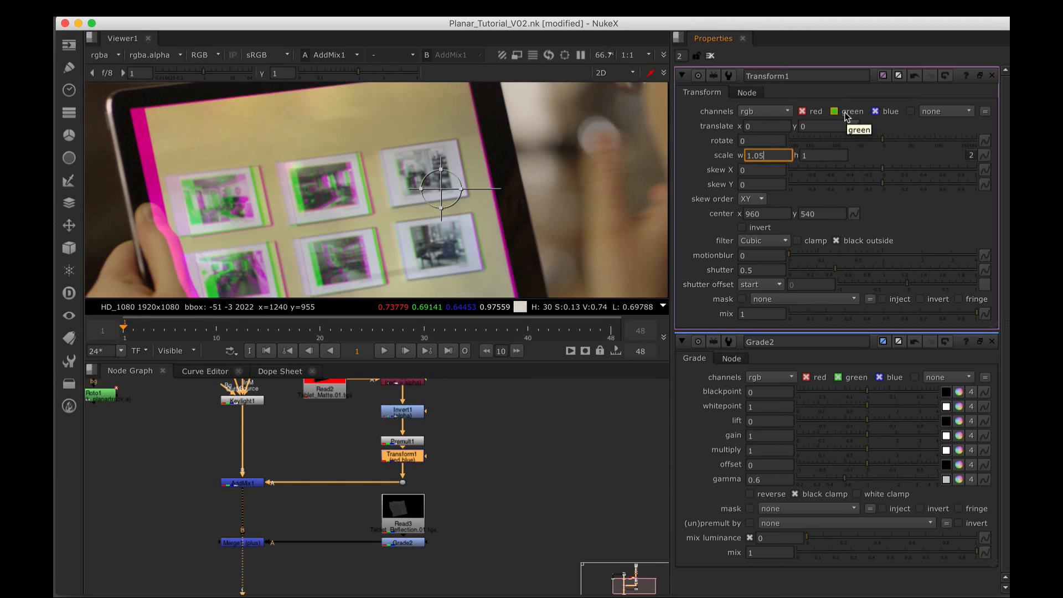
Set Transform1's width scale to 1.005.
{"action": "type", "text": "0"}
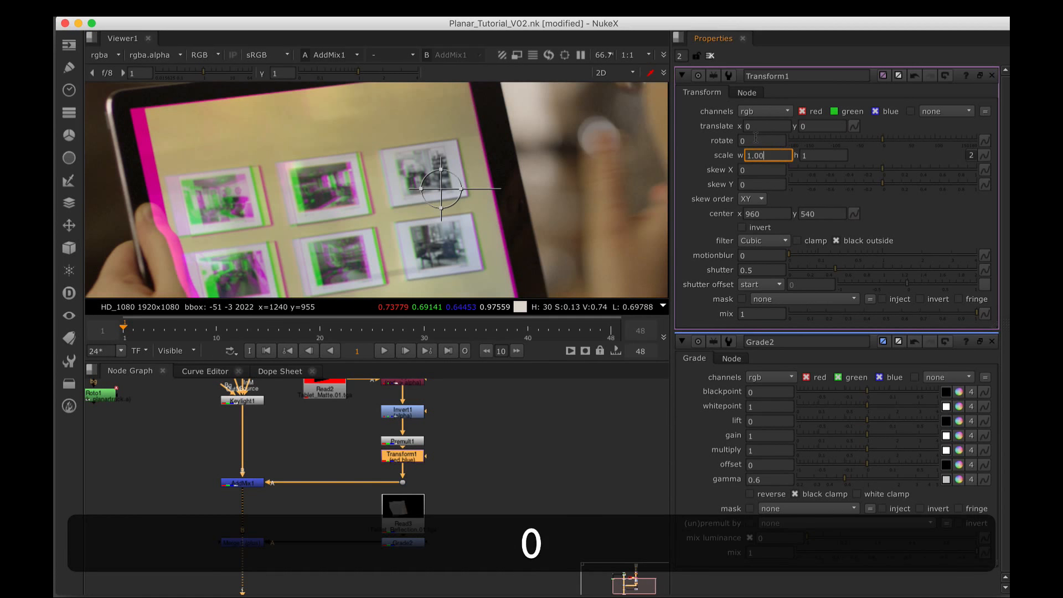
{"action": "type", "text": "5"}
{"action": "key", "text": "Return"}
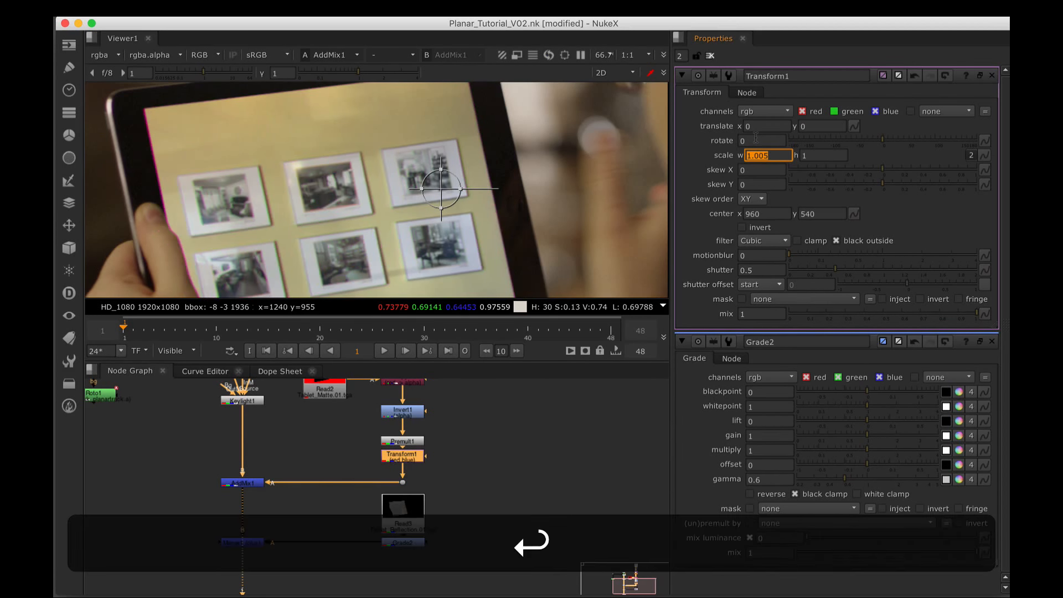
Reduce Transform1's width scale to 1.003 while checking the fringing at the tablet screen's corner.
{"action": "key", "text": "alt+Return"}
{"action": "scroll", "coordinate": [198, 144], "scroll_direction": "up", "scroll_amount": 1}
{"action": "left_click_drag", "start_coordinate": [198, 144], "coordinate": [313, 193]}
{"action": "left_click", "coordinate": [777, 155]}
{"action": "key", "text": "BackSpace"}
{"action": "type", "text": "3"}
{"action": "key", "text": "Return"}
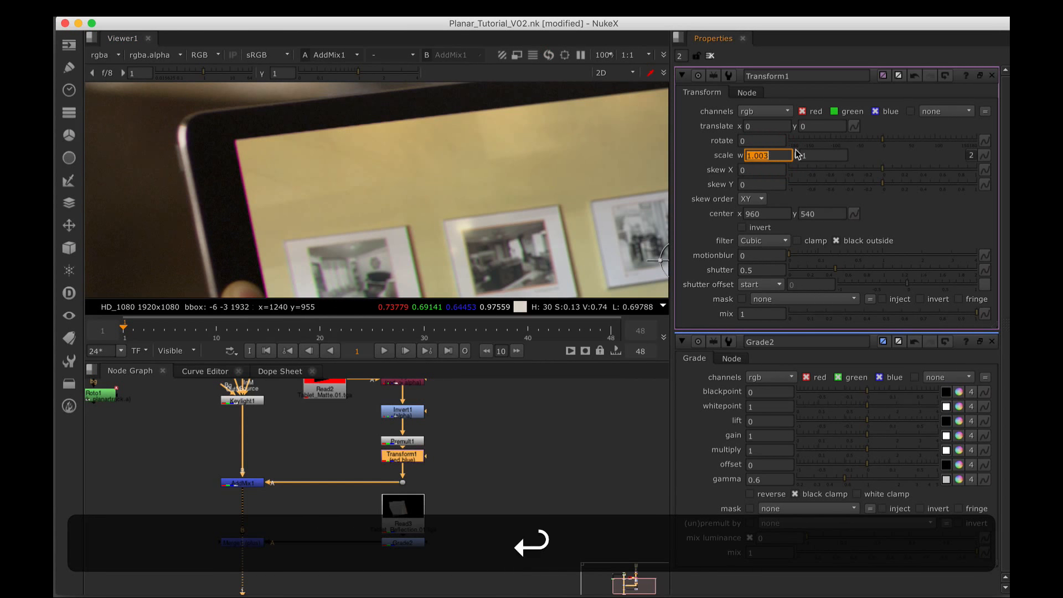
Check the fringing across the tablet screen and set Transform1's width scale to 1.002.
{"action": "left_click_drag", "start_coordinate": [444, 183], "coordinate": [396, 129]}
{"action": "left_click_drag", "start_coordinate": [360, 244], "coordinate": [375, 147]}
{"action": "scroll", "coordinate": [374, 165], "scroll_direction": "down", "scroll_amount": 3}
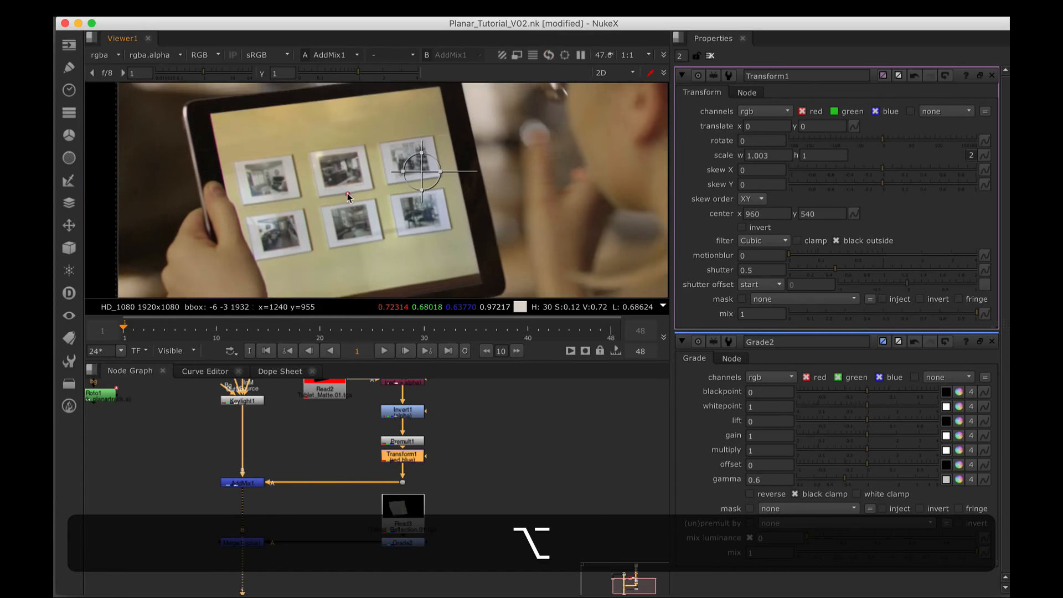
{"action": "left_click", "coordinate": [772, 153]}
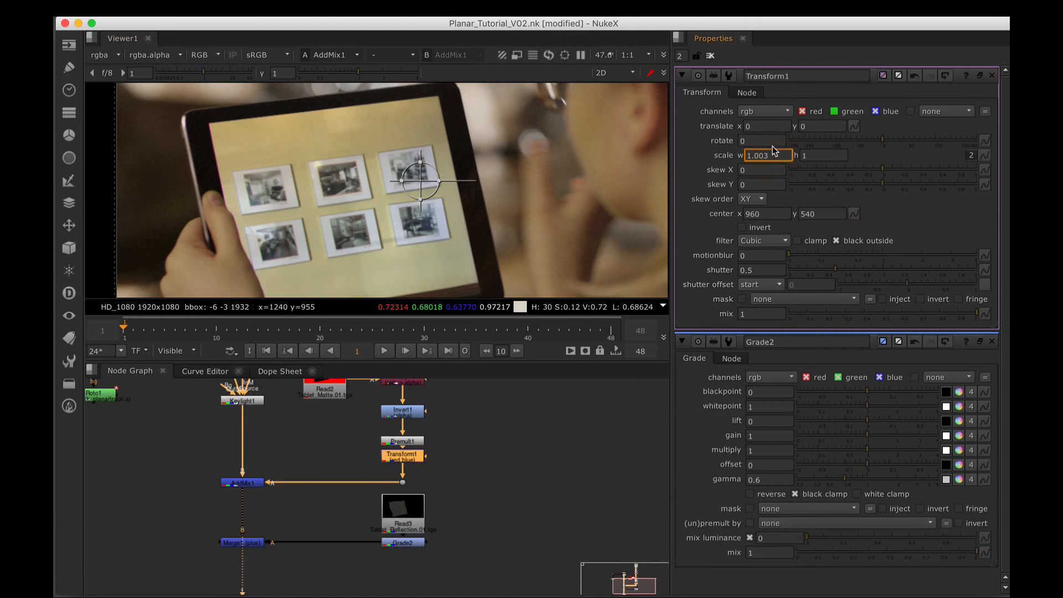
{"action": "key", "text": "BackSpace"}
{"action": "type", "text": "2"}
{"action": "key", "text": "Return"}
{"action": "left_click", "coordinate": [545, 449]}
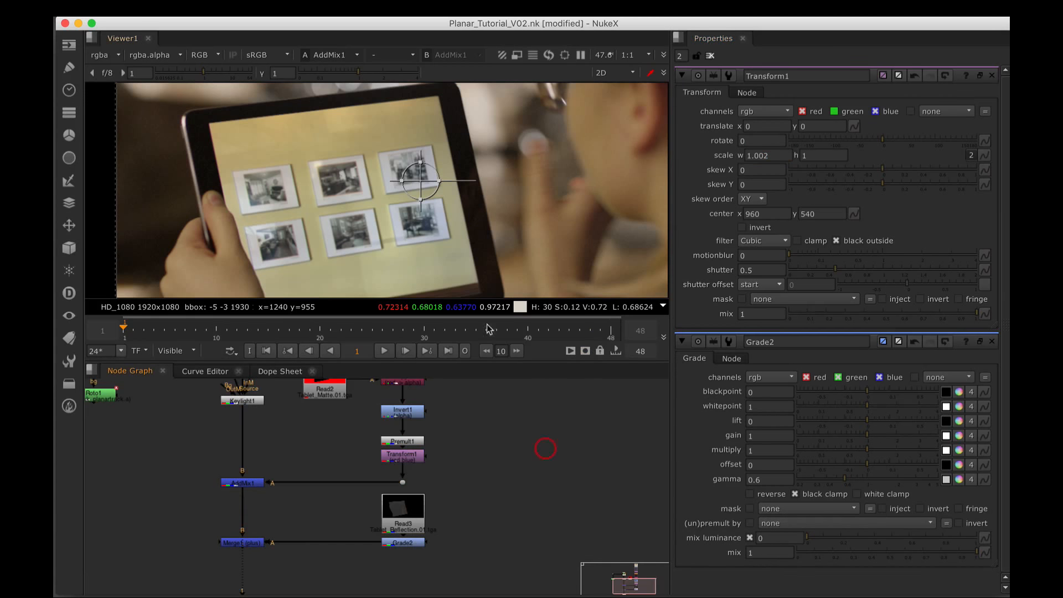
View the Merge1 result and check the whole composited frame.
{"action": "left_click_drag", "start_coordinate": [405, 253], "coordinate": [390, 218]}
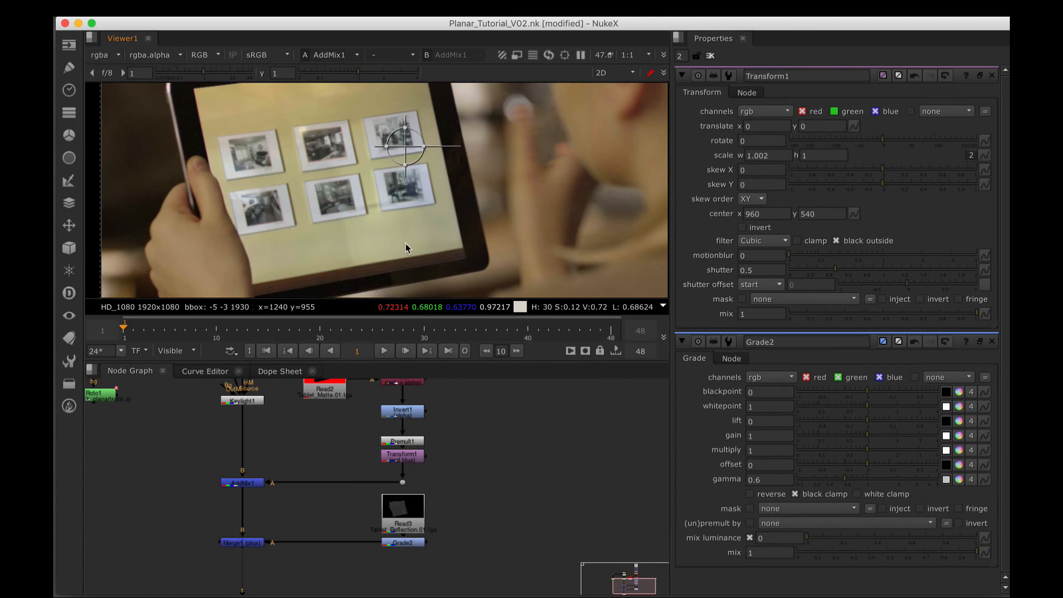
{"action": "left_click_drag", "start_coordinate": [327, 516], "coordinate": [351, 471]}
{"action": "double_click", "coordinate": [268, 497]}
{"action": "key", "text": "1"}
{"action": "scroll", "coordinate": [380, 258], "scroll_direction": "down", "scroll_amount": 4}
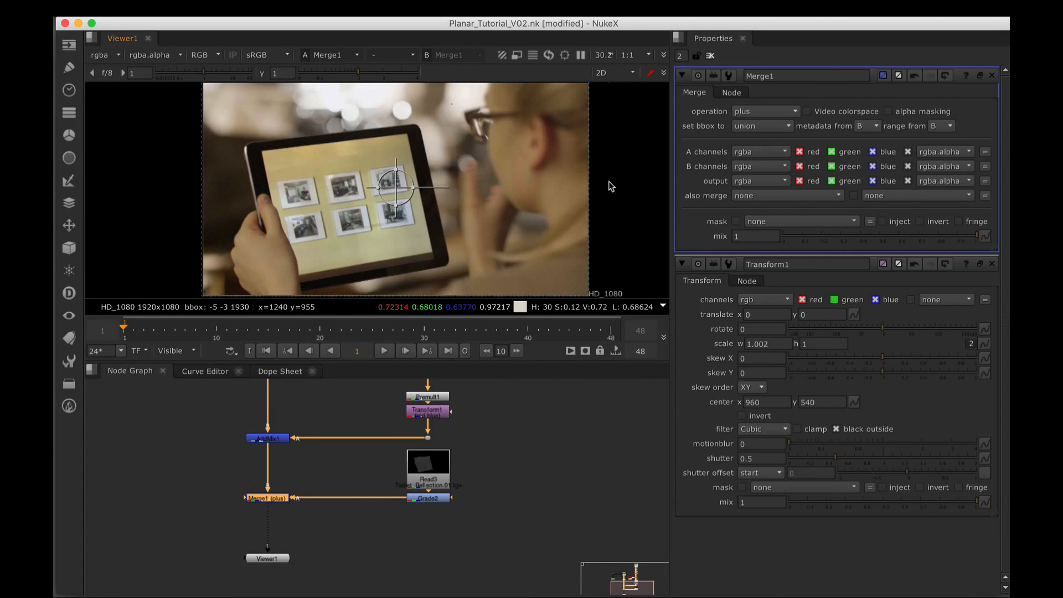
Clone the Read1 plate node and place the clone in empty space below the Roto1 node.
{"action": "left_click_drag", "start_coordinate": [510, 495], "coordinate": [494, 542]}
{"action": "left_click_drag", "start_coordinate": [492, 407], "coordinate": [549, 559]}
{"action": "left_click", "coordinate": [319, 493]}
{"action": "key", "text": "space"}
{"action": "mouse_move", "coordinate": [380, 478]}
{"action": "left_mouse_down"}
{"action": "mouse_move", "coordinate": [379, 456]}
{"action": "mouse_move", "coordinate": [504, 214]}
{"action": "left_mouse_up"}
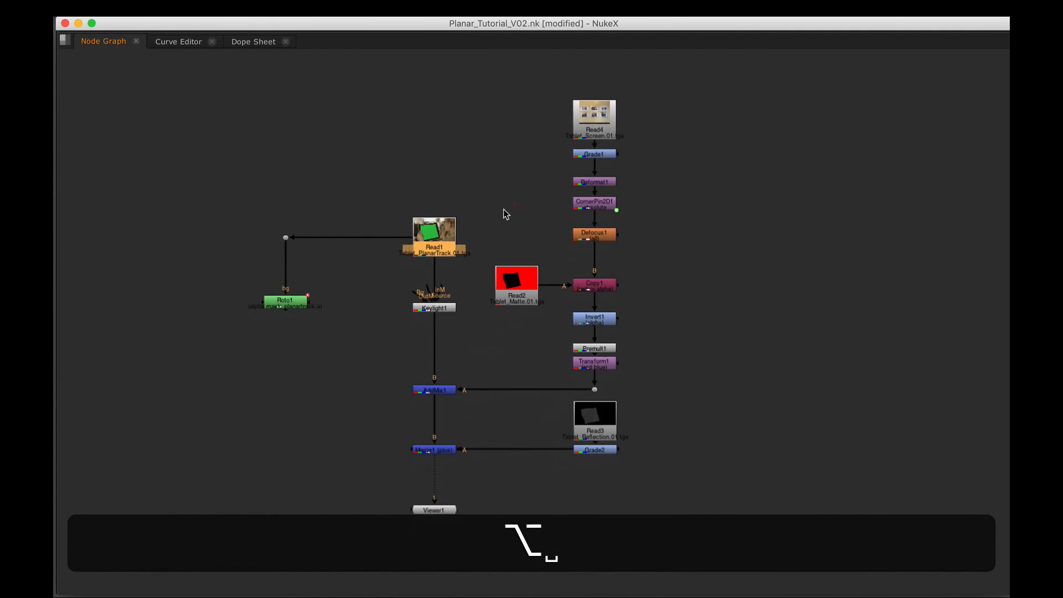
{"action": "left_click", "coordinate": [487, 209]}
{"action": "left_click", "coordinate": [437, 228]}
{"action": "key", "text": "alt+k"}
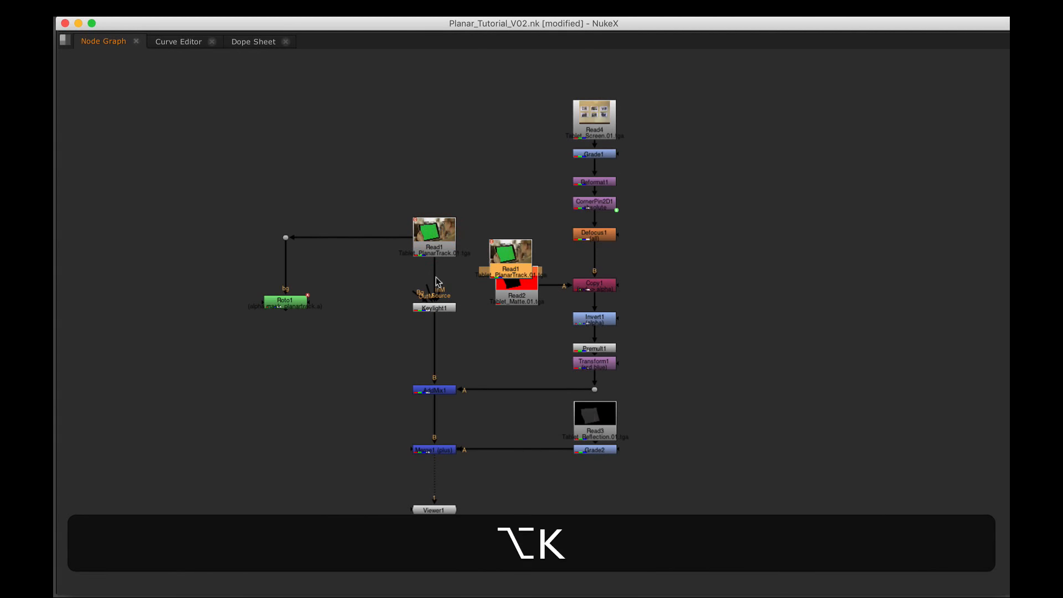
{"action": "mouse_move", "coordinate": [506, 261]}
{"action": "left_mouse_down"}
{"action": "mouse_move", "coordinate": [297, 420]}
{"action": "mouse_move", "coordinate": [239, 443]}
{"action": "left_mouse_up"}
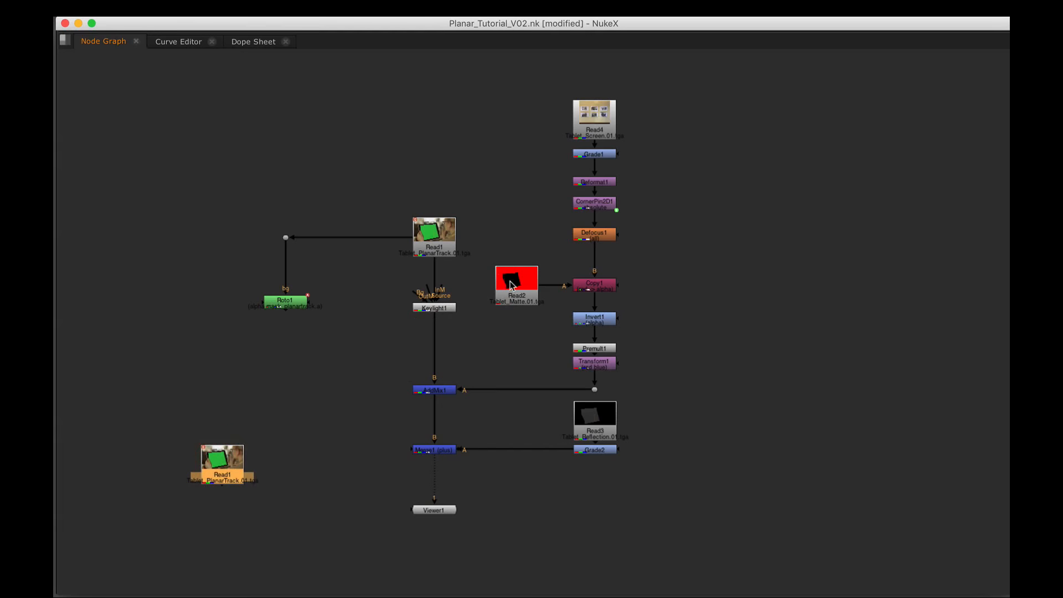
Clone the Read2 tablet matte node and place the clone beside the cloned Read1.
{"action": "left_click_drag", "start_coordinate": [516, 285], "coordinate": [513, 285]}
{"action": "key", "text": "alt+k"}
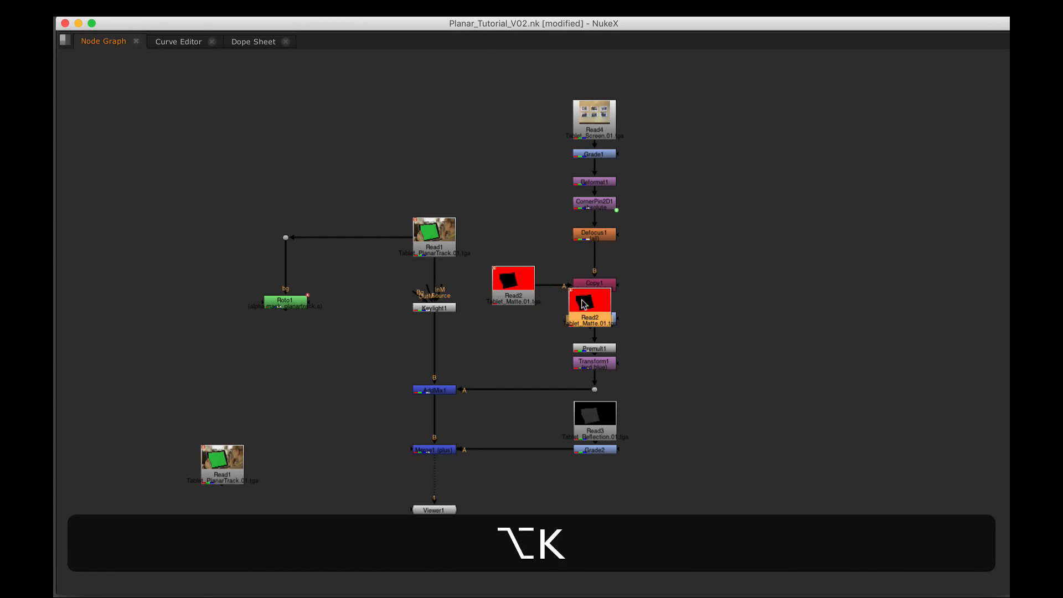
{"action": "mouse_move", "coordinate": [588, 313]}
{"action": "left_mouse_down"}
{"action": "mouse_move", "coordinate": [298, 455]}
{"action": "mouse_move", "coordinate": [283, 472]}
{"action": "left_mouse_up"}
{"action": "left_click", "coordinate": [308, 475]}
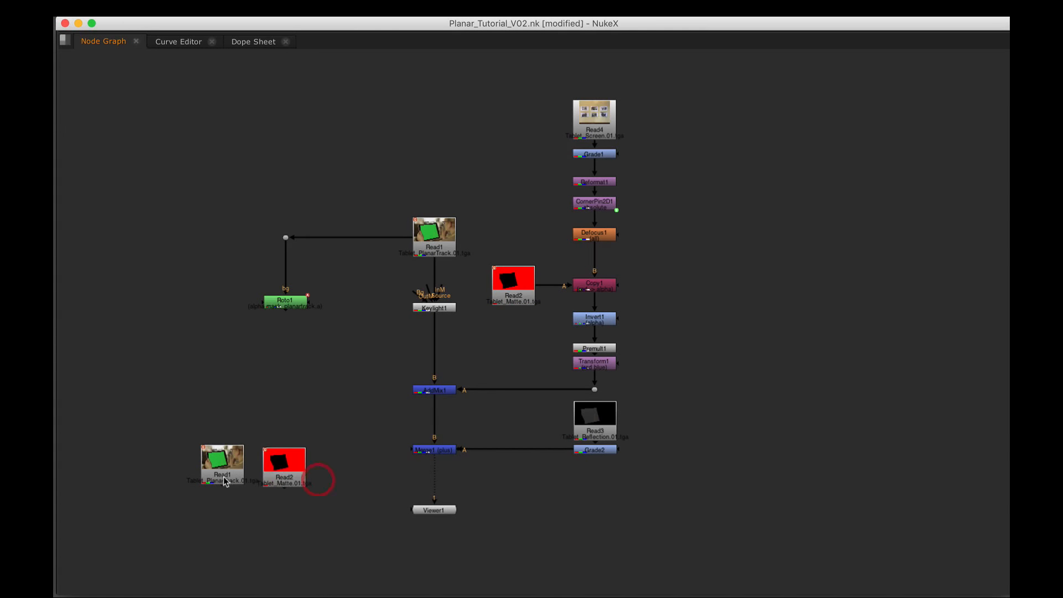
View the cloned Read1, place Viewer1 beneath it, space out the cloned Read2 and close all node properties.
{"action": "key", "text": "1"}
{"action": "key", "text": "space"}
{"action": "left_click_drag", "start_coordinate": [434, 510], "coordinate": [221, 573]}
{"action": "left_click_drag", "start_coordinate": [284, 462], "coordinate": [299, 461]}
{"action": "left_click", "coordinate": [711, 55]}
Add a Denoise node after the cloned Read1 and set its output to Noise.
{"action": "left_click", "coordinate": [222, 464]}
{"action": "key", "text": "Tab"}
{"action": "type", "text": "denoise"}
{"action": "key", "text": "Return"}
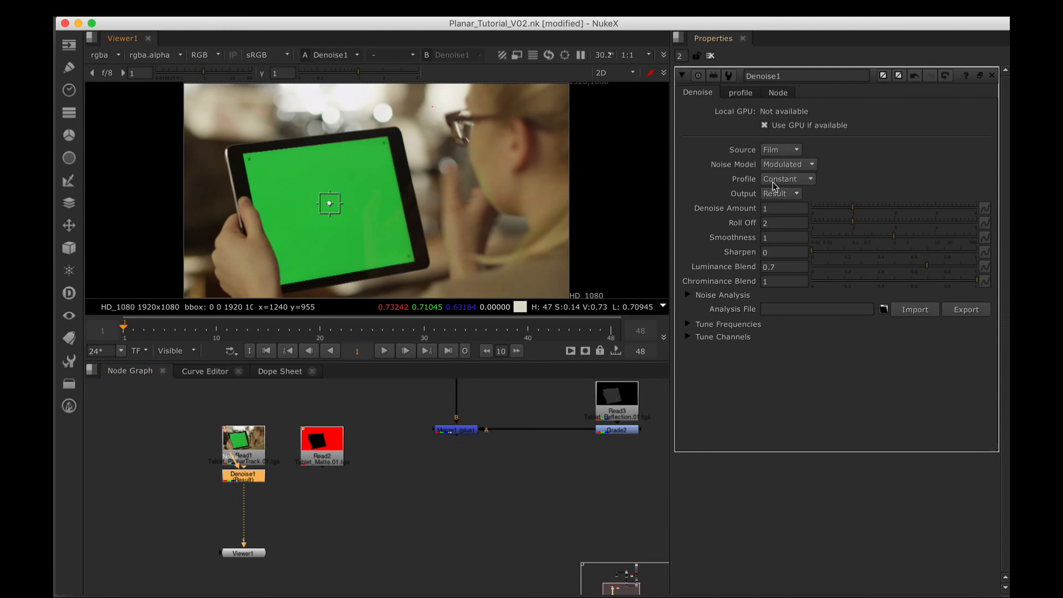
{"action": "left_click", "coordinate": [781, 193]}
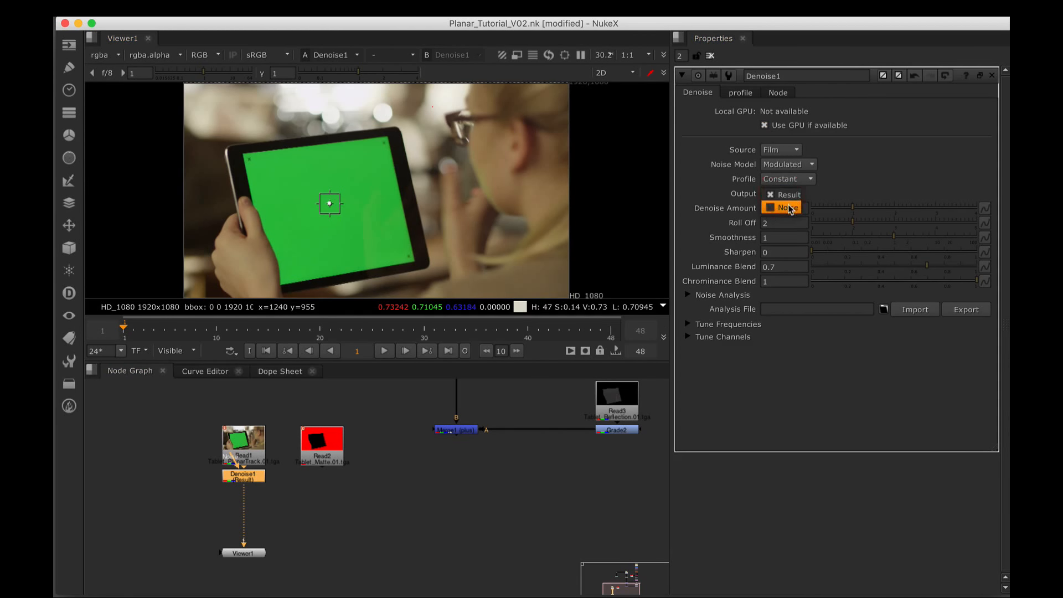
{"action": "left_click", "coordinate": [786, 208]}
{"action": "left_click", "coordinate": [415, 486]}
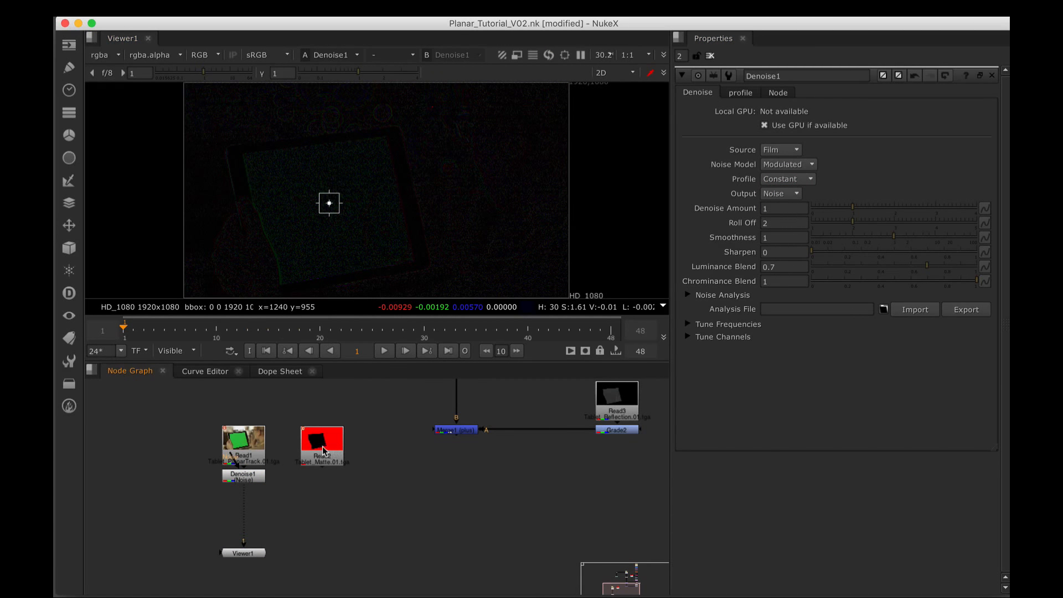
Try combining the Denoise1 noise with the cloned Read2 matte through a Merge set to out, and view it.
{"action": "left_click_drag", "start_coordinate": [323, 450], "coordinate": [334, 452]}
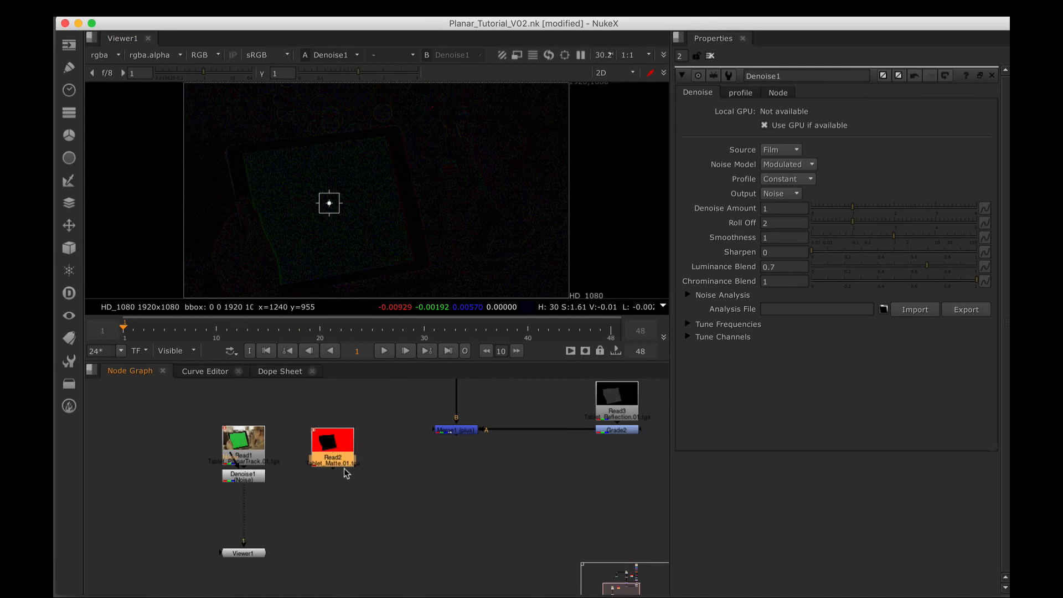
{"action": "left_click", "coordinate": [344, 532]}
{"action": "left_click_drag", "start_coordinate": [333, 519], "coordinate": [349, 489]}
{"action": "left_click_drag", "start_coordinate": [267, 523], "coordinate": [267, 553]}
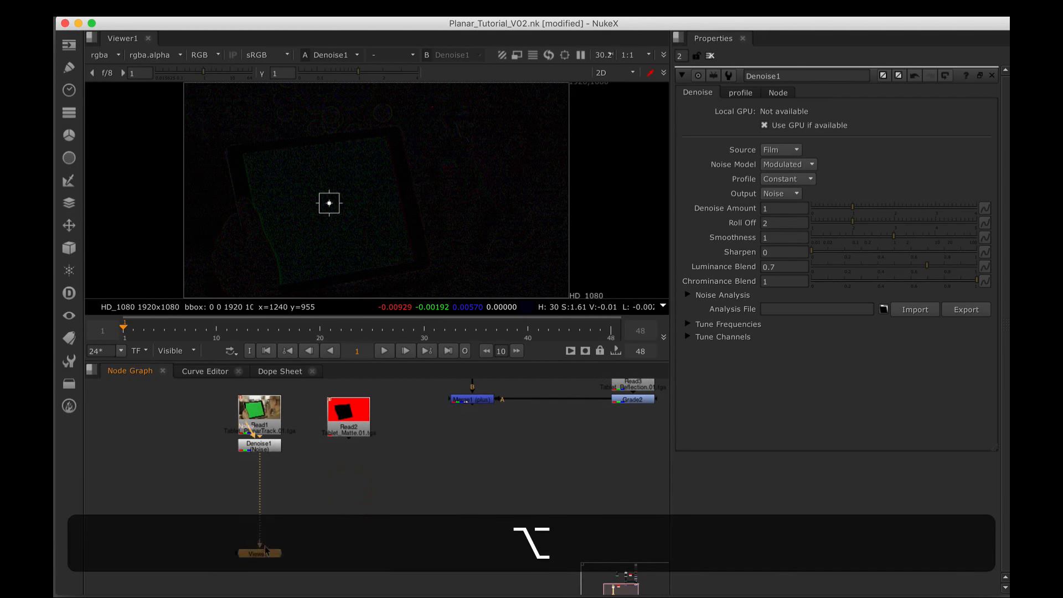
{"action": "left_click", "coordinate": [320, 515]}
{"action": "key", "text": "m"}
{"action": "left_click_drag", "start_coordinate": [316, 505], "coordinate": [349, 494]}
{"action": "key", "text": "1"}
{"action": "left_click", "coordinate": [766, 111]}
{"action": "left_click", "coordinate": [750, 294]}
{"action": "left_click", "coordinate": [425, 459]}
Try a Shuffle after the cloned Read2 that feeds its red channel into red, green, blue and alpha.
{"action": "left_click", "coordinate": [353, 430]}
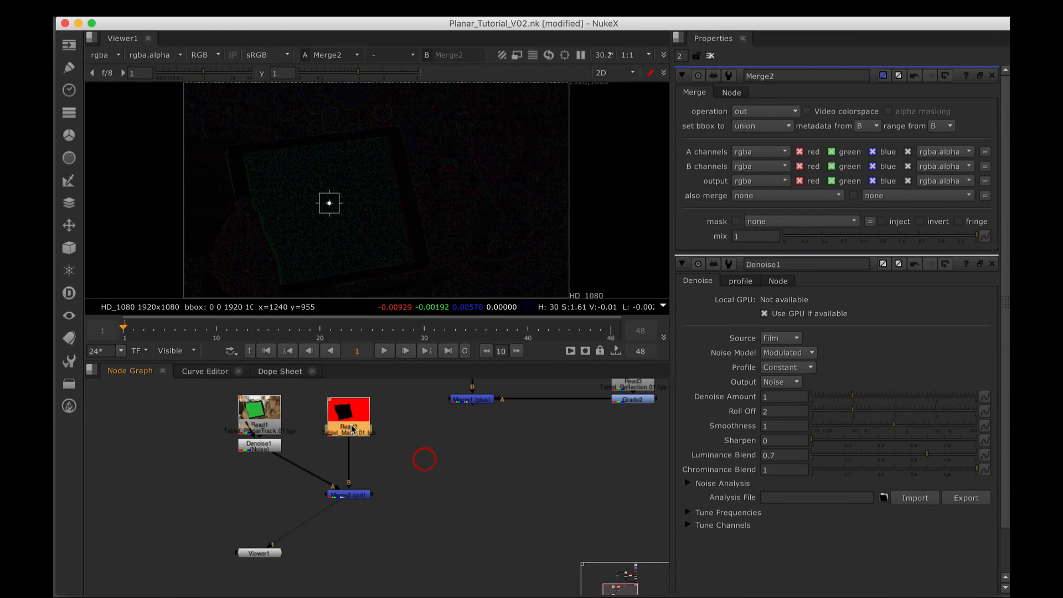
{"action": "key", "text": "Tab"}
{"action": "type", "text": "shu"}
{"action": "key", "text": "Return"}
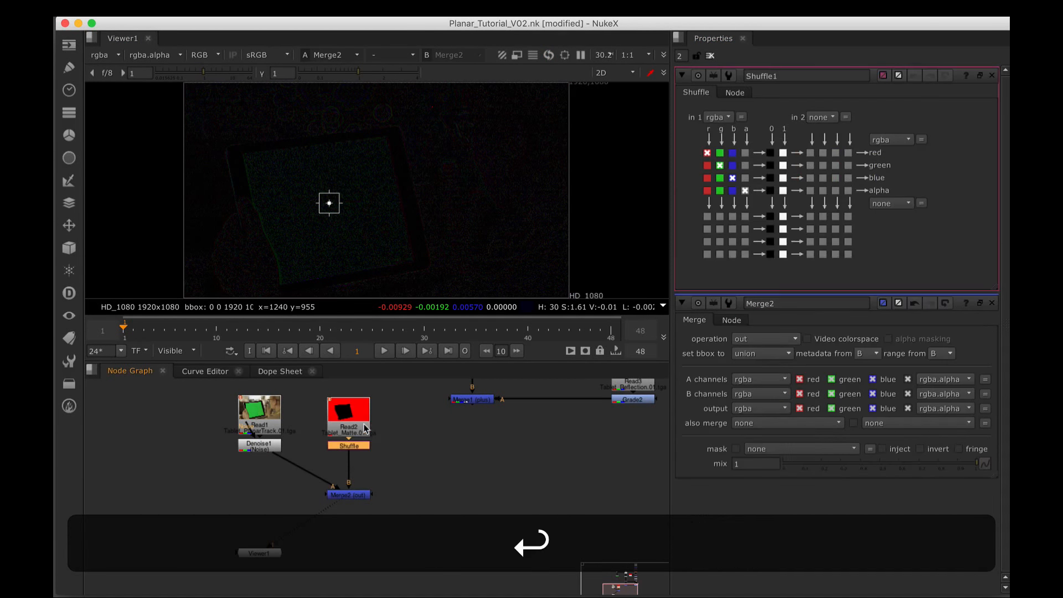
{"action": "left_click", "coordinate": [707, 165]}
{"action": "left_click", "coordinate": [708, 178]}
{"action": "left_click", "coordinate": [707, 191]}
Try inverting the shuffled matte by adding an Invert node after the Shuffle.
{"action": "key", "text": "Tab"}
{"action": "type", "text": "invert"}
{"action": "key", "text": "Down"}
{"action": "key", "text": "Return"}
{"action": "left_click", "coordinate": [436, 517]}
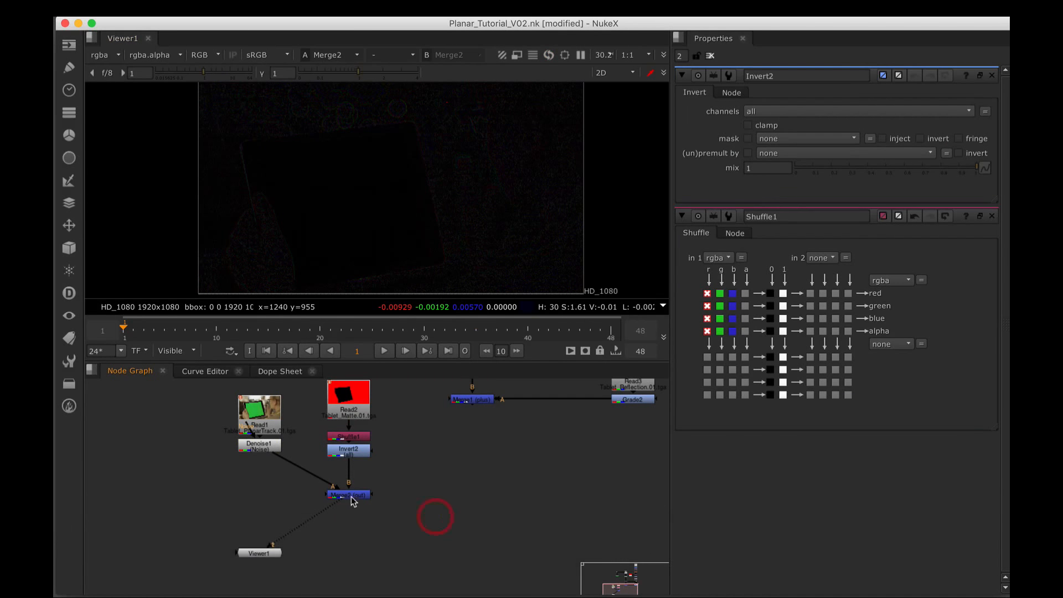
Try the in operation on Merge2 to keep the noise only inside the tablet screen.
{"action": "double_click", "coordinate": [353, 501]}
{"action": "left_click", "coordinate": [762, 111]}
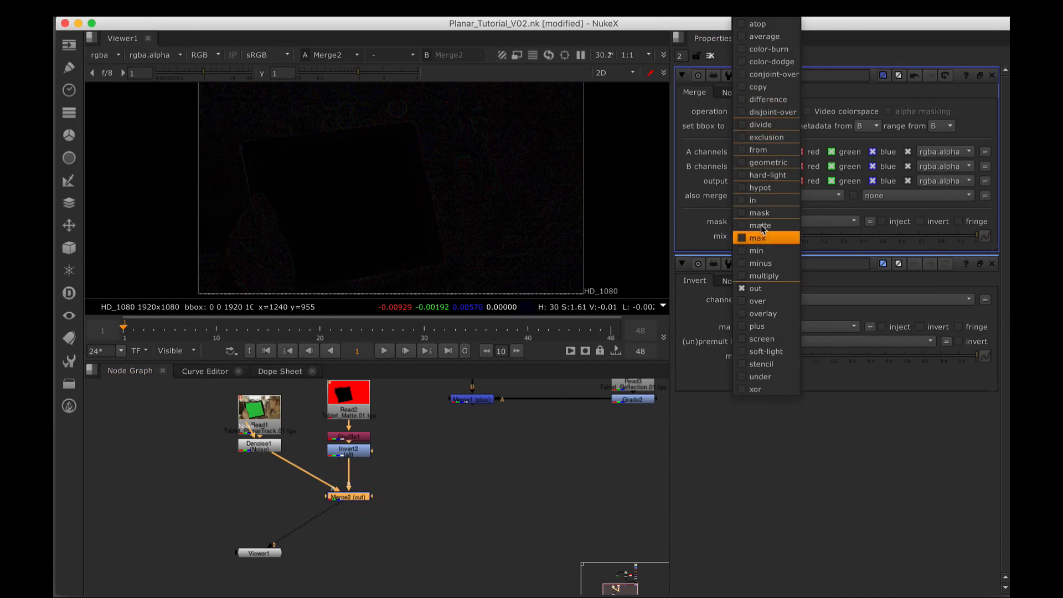
{"action": "left_click", "coordinate": [754, 200]}
{"action": "left_click", "coordinate": [456, 492]}
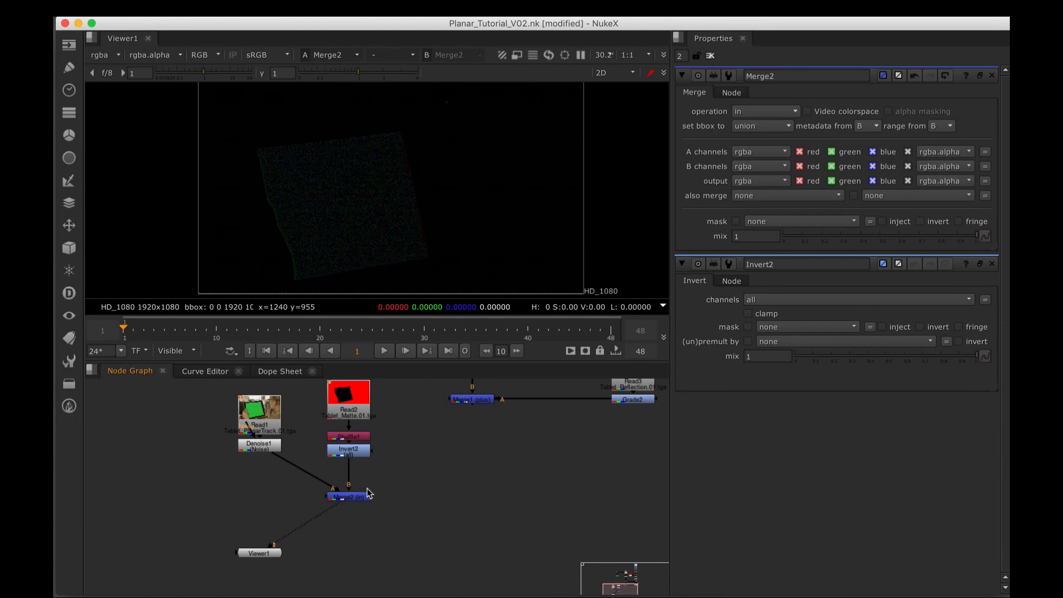
Delete the Merge2, Invert2 and Shuffle1 nodes from the noise branch.
{"action": "left_click", "coordinate": [346, 496]}
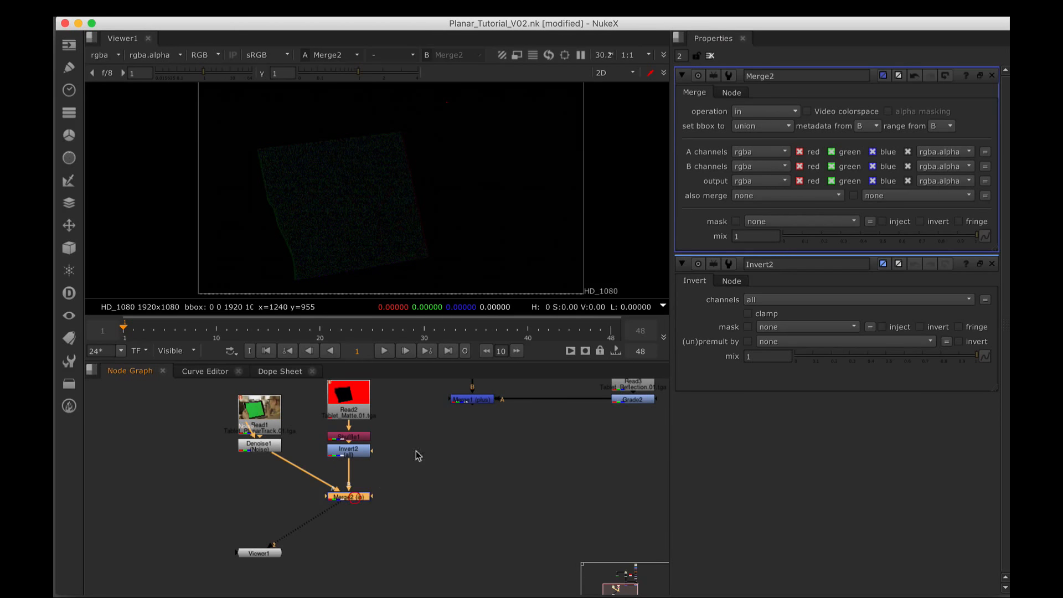
{"action": "left_click", "coordinate": [771, 111]}
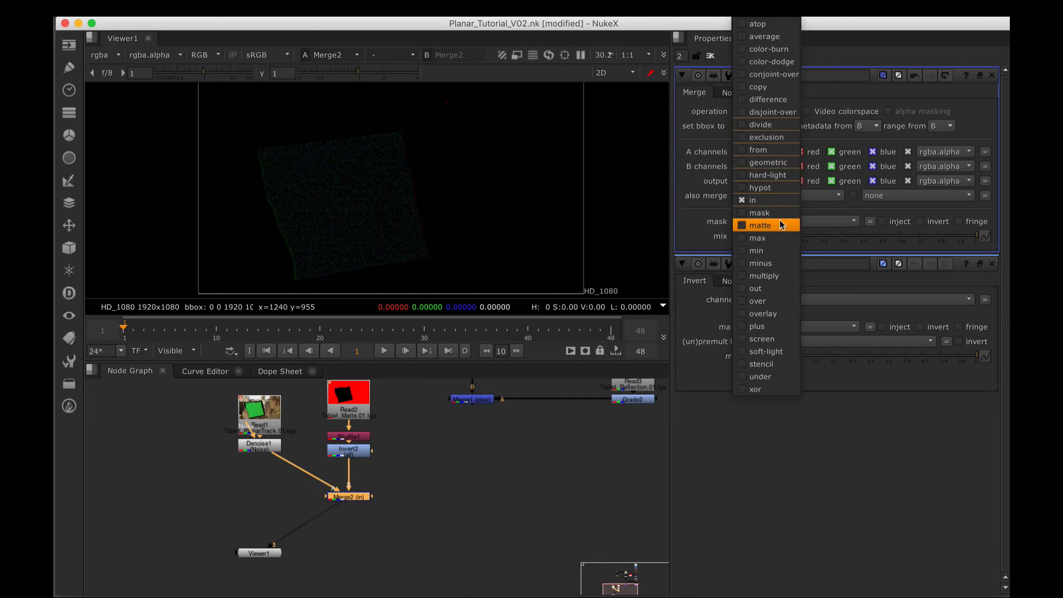
{"action": "left_click", "coordinate": [459, 503]}
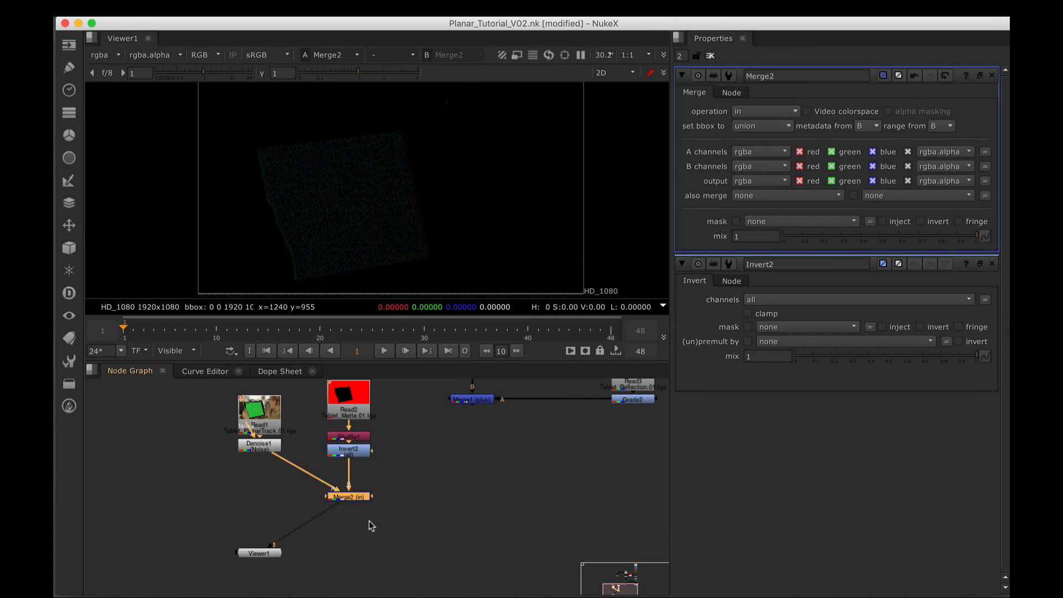
{"action": "left_click_drag", "start_coordinate": [436, 523], "coordinate": [294, 447]}
{"action": "key", "text": "BackSpace"}
Add a Copy node below Denoise1 that copies rgba.red from the cloned Read2 into rgba.alpha, and view it.
{"action": "left_click_drag", "start_coordinate": [282, 532], "coordinate": [215, 532]}
{"action": "left_click", "coordinate": [292, 494]}
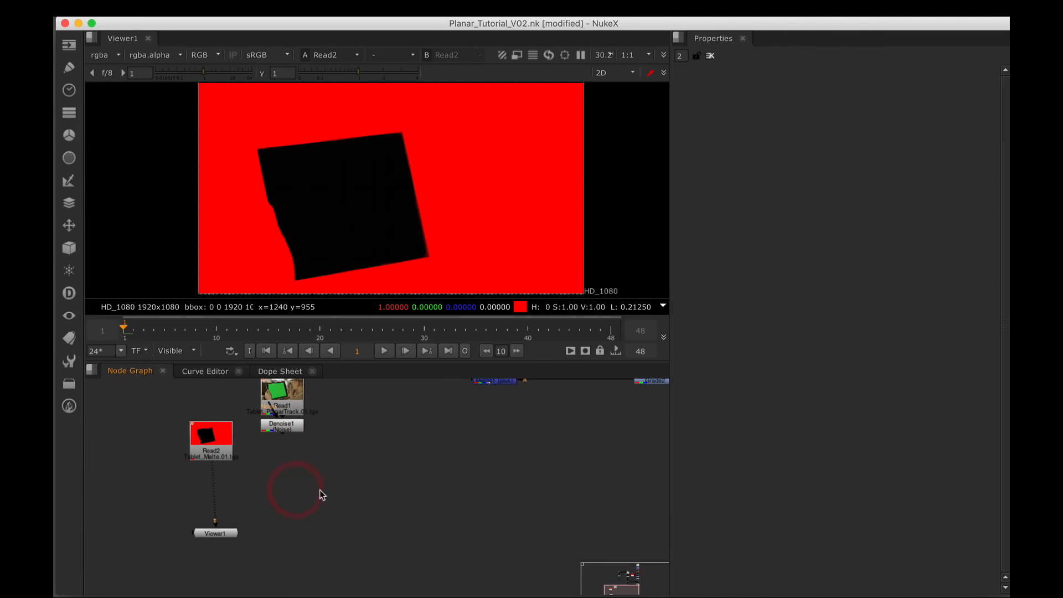
{"action": "key", "text": "k"}
{"action": "left_click_drag", "start_coordinate": [314, 474], "coordinate": [223, 444]}
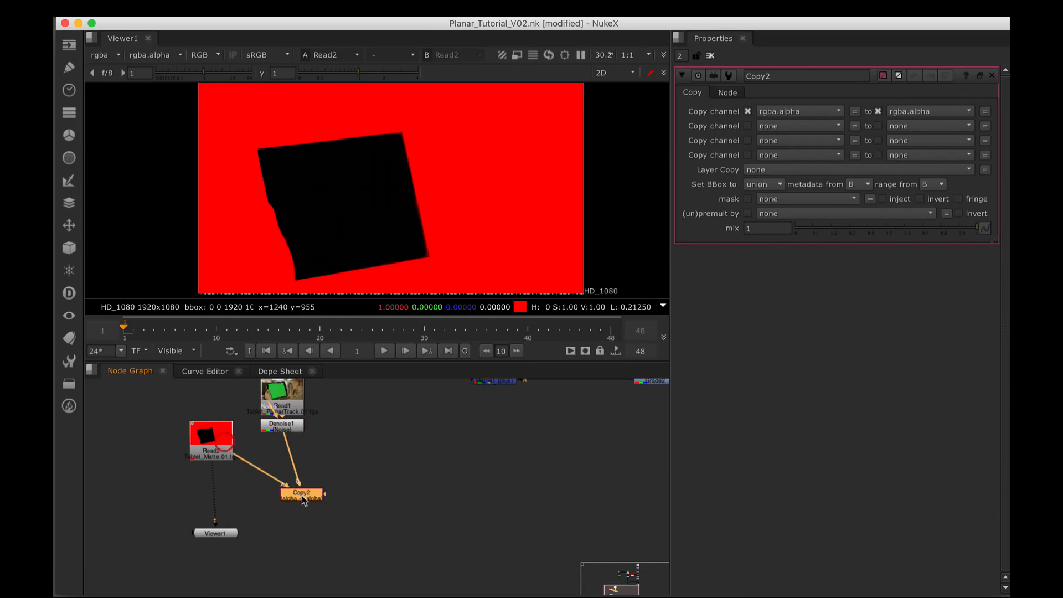
{"action": "left_click_drag", "start_coordinate": [302, 494], "coordinate": [282, 471]}
{"action": "key", "text": "1"}
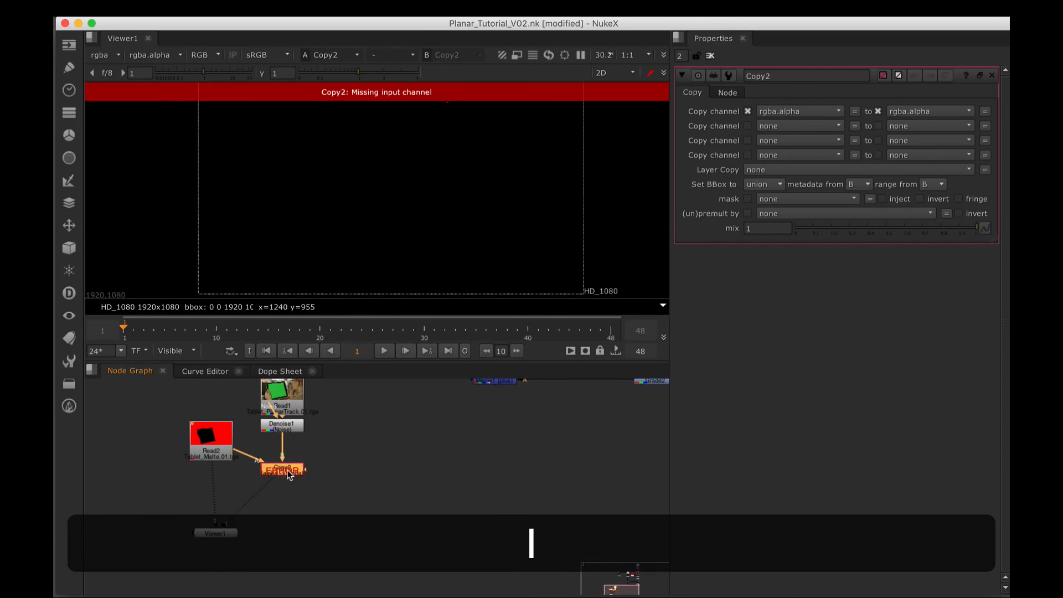
{"action": "left_click", "coordinate": [794, 113]}
{"action": "left_click", "coordinate": [790, 137]}
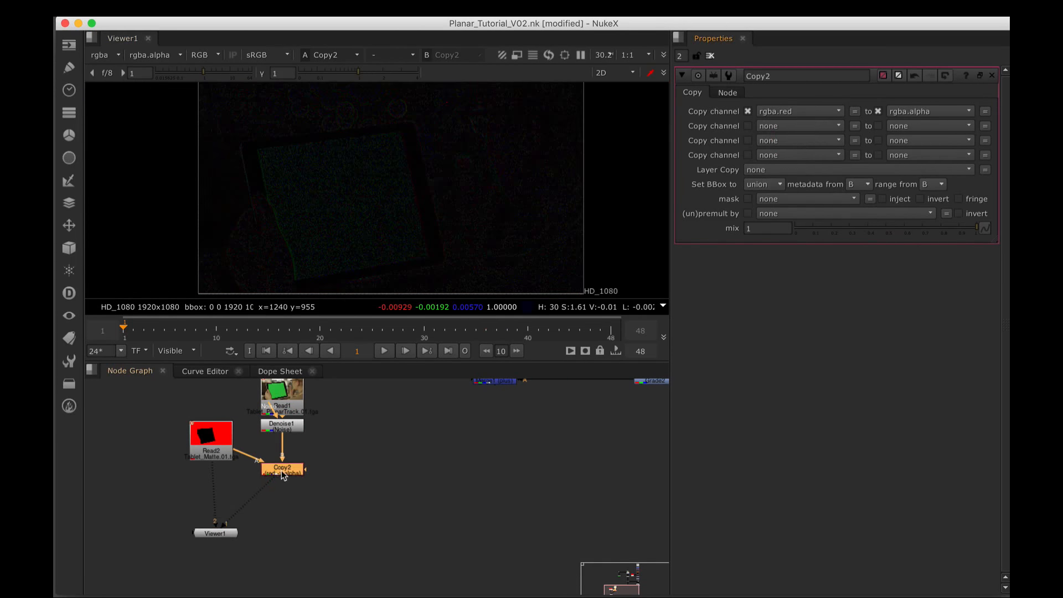
Add an Invert node after Copy2 and limit it to the alpha channel.
{"action": "key", "text": "Tab"}
{"action": "type", "text": "inve"}
{"action": "key", "text": "Down"}
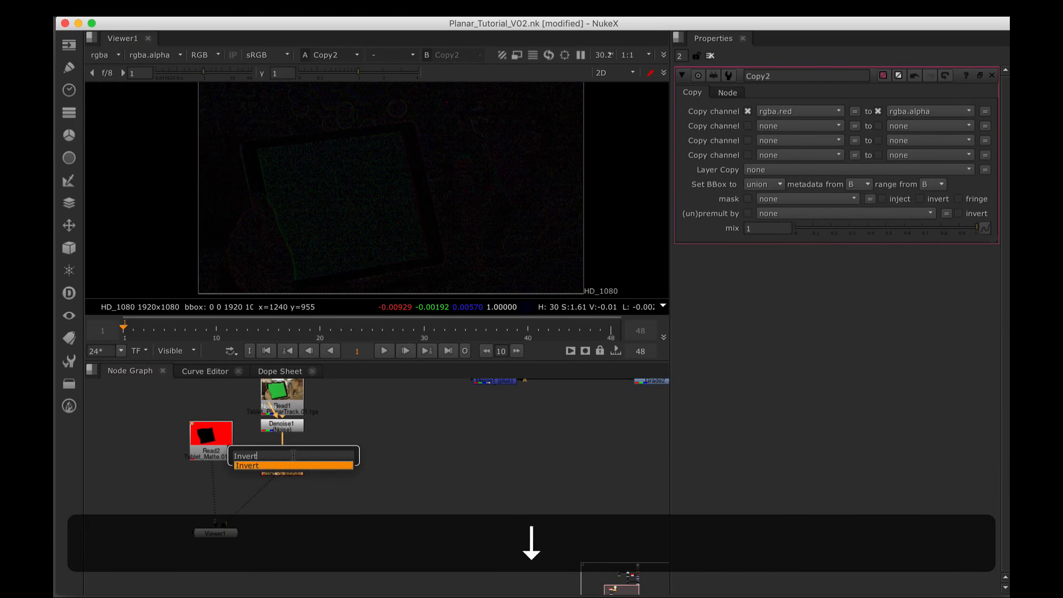
{"action": "key", "text": "Return"}
{"action": "left_click", "coordinate": [788, 111]}
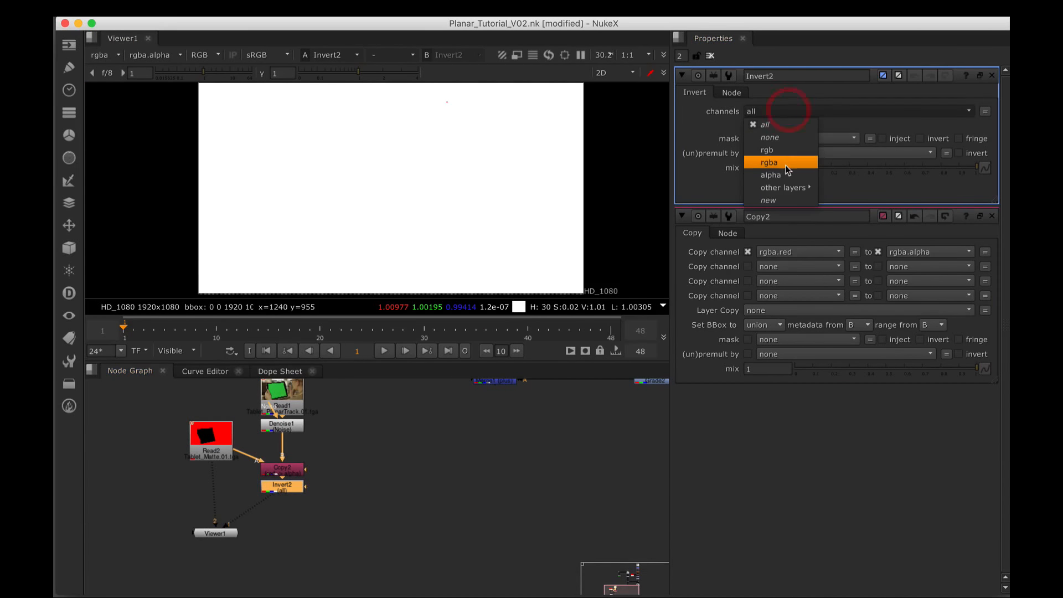
{"action": "left_click", "coordinate": [784, 175]}
Add a Premult node after Invert2 and place Viewer1 beneath it.
{"action": "left_click_drag", "start_coordinate": [450, 454], "coordinate": [505, 440]}
{"action": "key", "text": "Tab"}
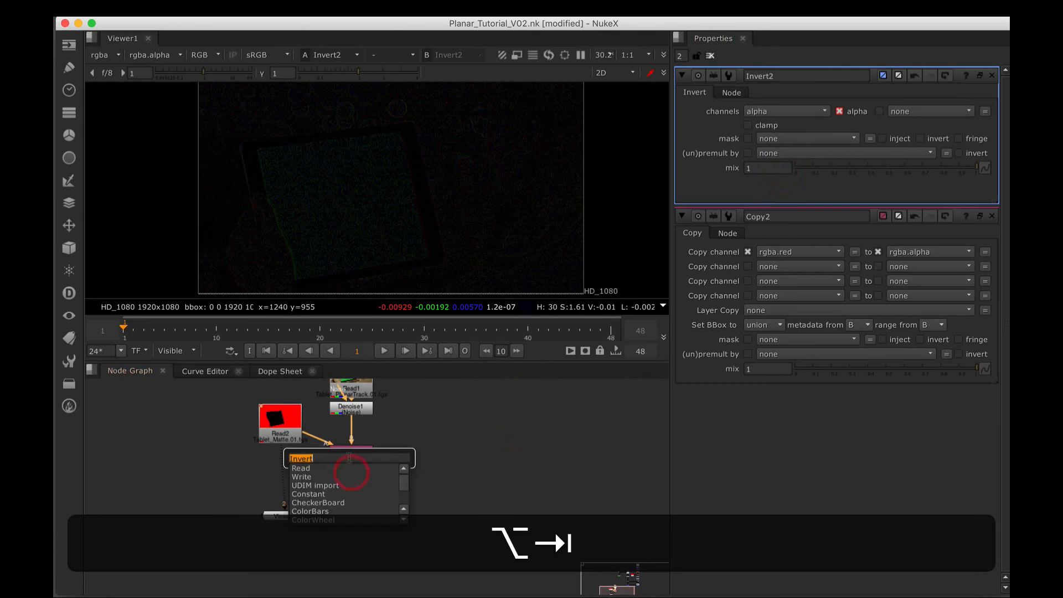
{"action": "type", "text": "pr"}
{"action": "key", "text": "Down"}
{"action": "key", "text": "Return"}
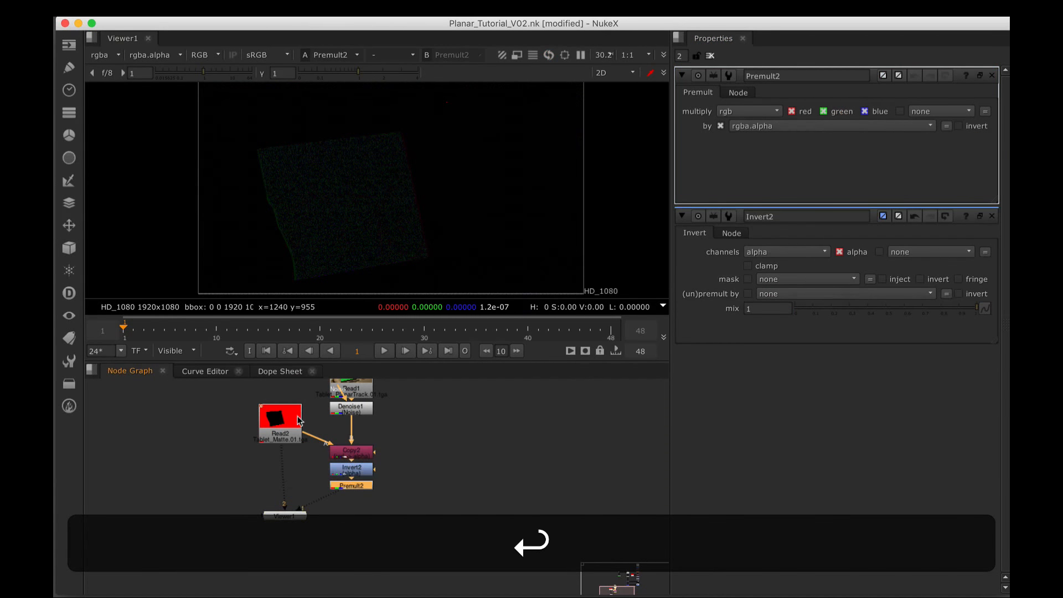
{"action": "left_click_drag", "start_coordinate": [269, 456], "coordinate": [249, 481]}
{"action": "left_click_drag", "start_coordinate": [284, 517], "coordinate": [354, 564]}
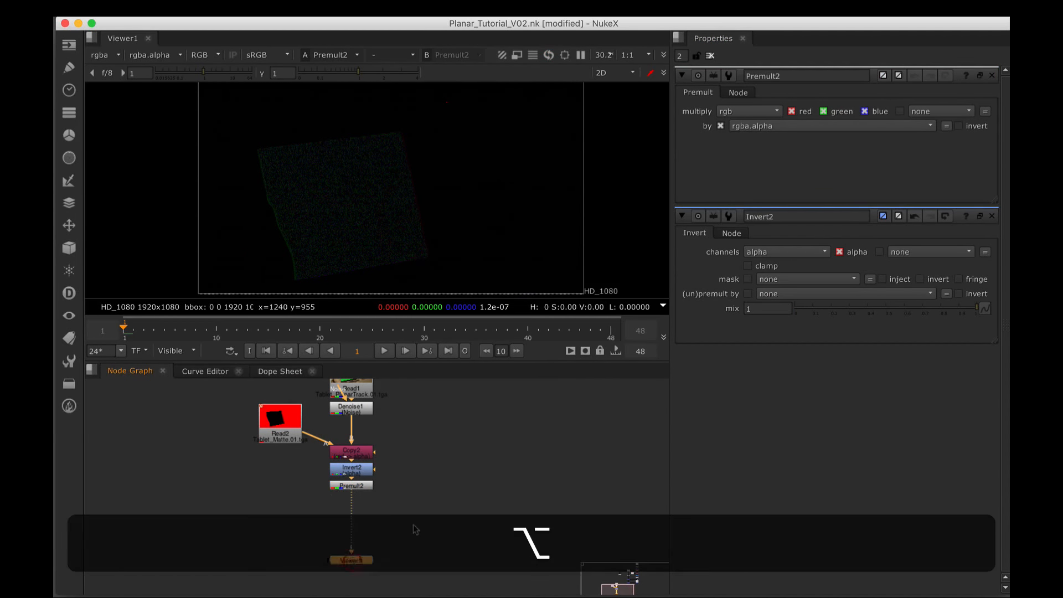
Rearrange the noise branch to leave a gap between Denoise1 and Copy2.
{"action": "left_click_drag", "start_coordinate": [413, 524], "coordinate": [401, 584]}
{"action": "left_click_drag", "start_coordinate": [399, 475], "coordinate": [408, 460]}
{"action": "left_click_drag", "start_coordinate": [280, 464], "coordinate": [277, 515]}
{"action": "left_click_drag", "start_coordinate": [355, 431], "coordinate": [355, 397]}
Duplicate Keylight1 and insert the copy between Denoise1 and Copy2 in the noise branch.
{"action": "left_click_drag", "start_coordinate": [406, 419], "coordinate": [410, 572]}
{"action": "scroll", "coordinate": [402, 543], "scroll_direction": "down", "scroll_amount": 3}
{"action": "left_click_drag", "start_coordinate": [400, 540], "coordinate": [391, 444]}
{"action": "left_click", "coordinate": [443, 430]}
{"action": "key", "text": "super+c"}
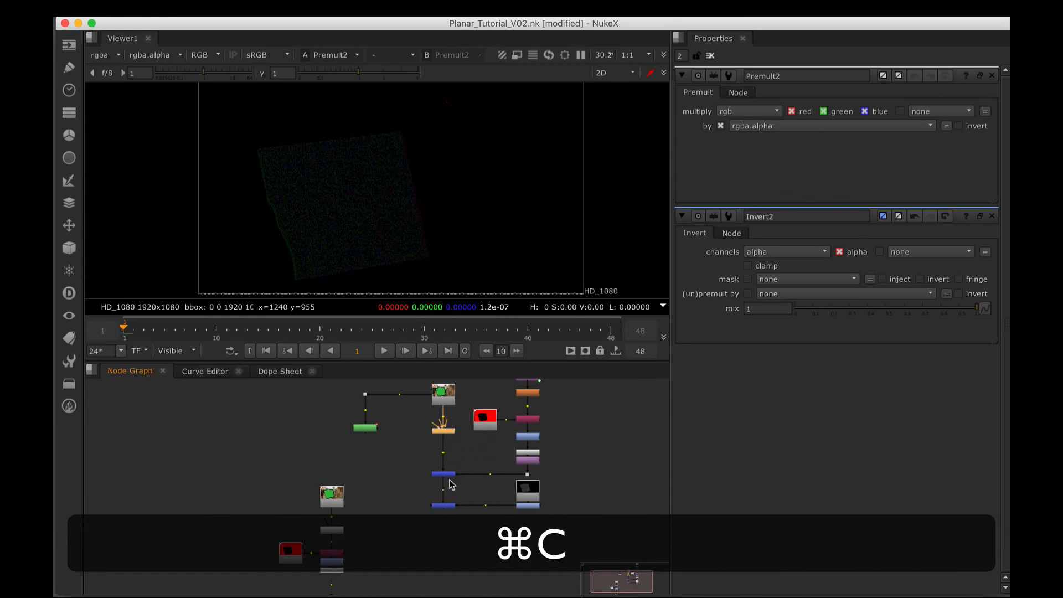
{"action": "left_click", "coordinate": [379, 482]}
{"action": "key", "text": "super+v"}
{"action": "left_click_drag", "start_coordinate": [408, 486], "coordinate": [410, 455]}
{"action": "scroll", "coordinate": [382, 468], "scroll_direction": "up", "scroll_amount": 3}
{"action": "left_click_drag", "start_coordinate": [485, 383], "coordinate": [407, 476]}
{"action": "left_click_drag", "start_coordinate": [467, 520], "coordinate": [397, 479]}
Add a new unconnected Merge node and position it below Merge1.
{"action": "left_click_drag", "start_coordinate": [445, 441], "coordinate": [412, 541]}
{"action": "key", "text": "m"}
{"action": "left_click_drag", "start_coordinate": [356, 511], "coordinate": [442, 514]}
Move the whole noise branch beneath Grade2 and bring Viewer1 below it.
{"action": "key", "text": "space"}
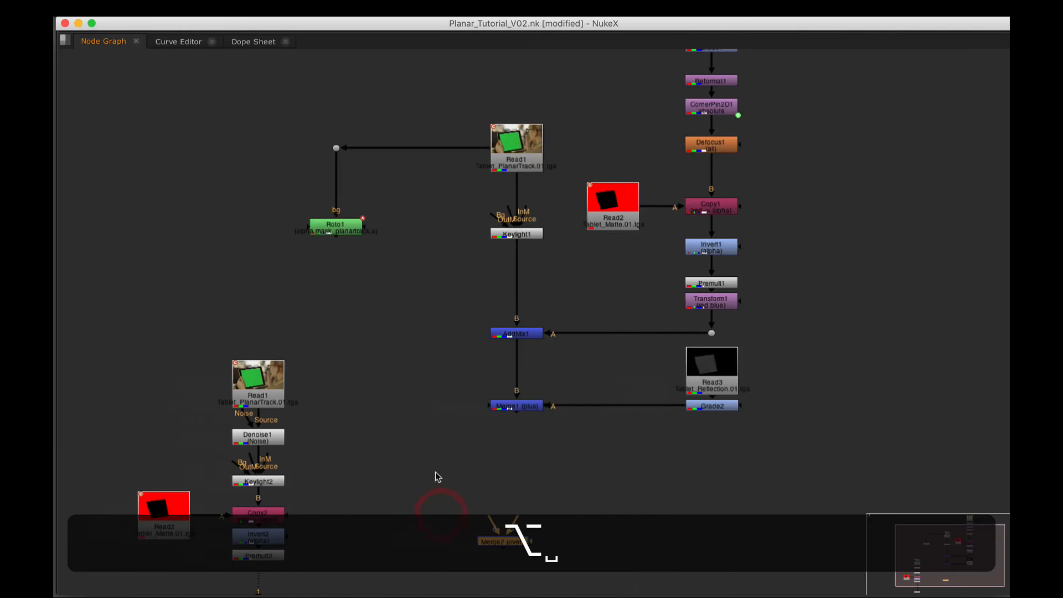
{"action": "left_click_drag", "start_coordinate": [442, 450], "coordinate": [427, 341]}
{"action": "left_click_drag", "start_coordinate": [408, 384], "coordinate": [384, 408]}
{"action": "left_click_drag", "start_coordinate": [312, 481], "coordinate": [320, 530]}
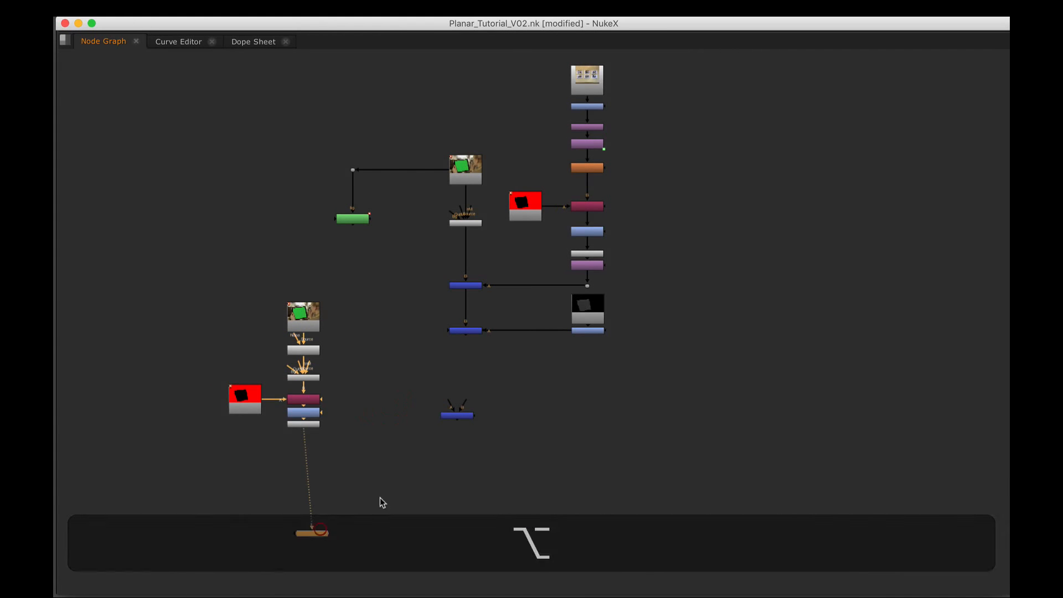
{"action": "left_click_drag", "start_coordinate": [376, 491], "coordinate": [190, 254]}
{"action": "left_click_drag", "start_coordinate": [305, 306], "coordinate": [590, 359]}
{"action": "left_click", "coordinate": [515, 388]}
{"action": "left_click_drag", "start_coordinate": [316, 534], "coordinate": [554, 556]}
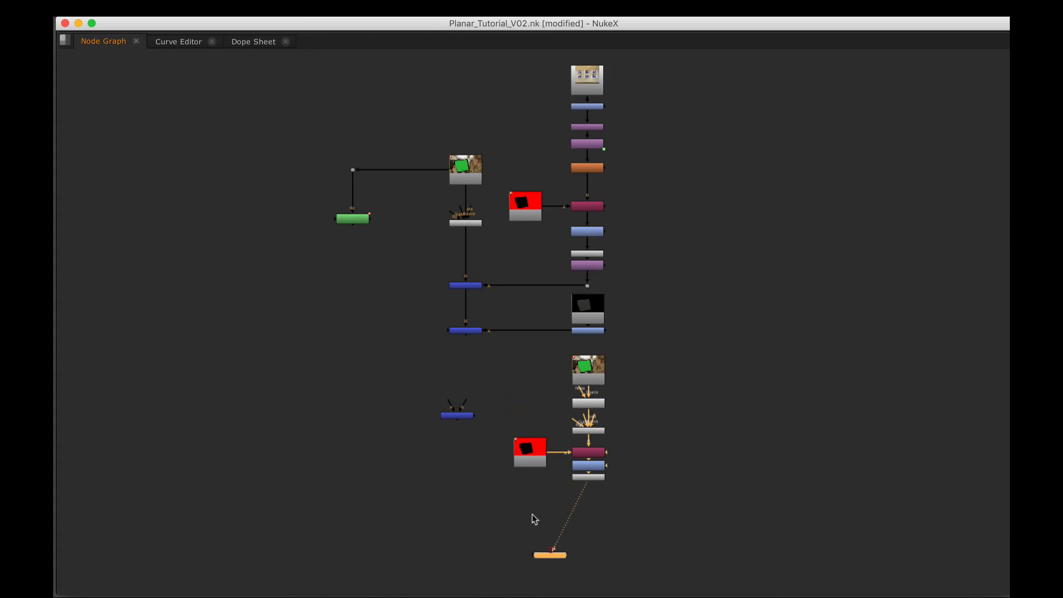
Connect Merge2's B input to Merge1 and its A input to Premult2, and view it with Viewer1 placed beneath.
{"action": "left_click_drag", "start_coordinate": [465, 416], "coordinate": [469, 330]}
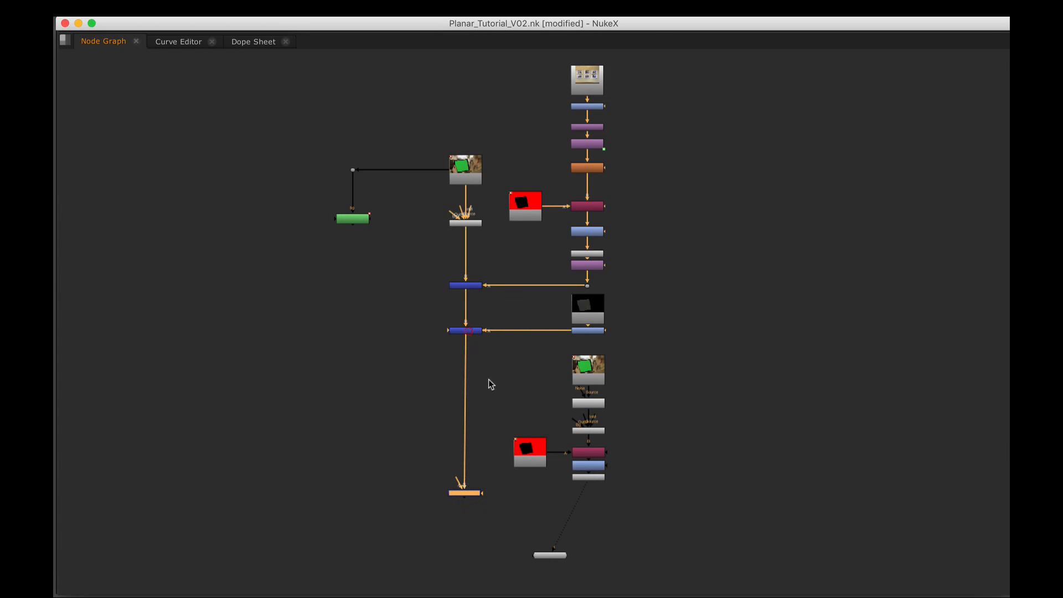
{"action": "left_click_drag", "start_coordinate": [468, 494], "coordinate": [591, 480]}
{"action": "key", "text": "space"}
{"action": "key", "text": "1"}
{"action": "left_click_drag", "start_coordinate": [550, 555], "coordinate": [465, 547]}
{"action": "left_click", "coordinate": [465, 513]}
{"action": "scroll", "coordinate": [510, 520], "scroll_direction": "up", "scroll_amount": 5}
Set Merge2's operation to plus and lower its mix to 0.
{"action": "left_click", "coordinate": [766, 111]}
{"action": "left_click", "coordinate": [748, 319]}
{"action": "left_click_drag", "start_coordinate": [977, 235], "coordinate": [783, 236]}
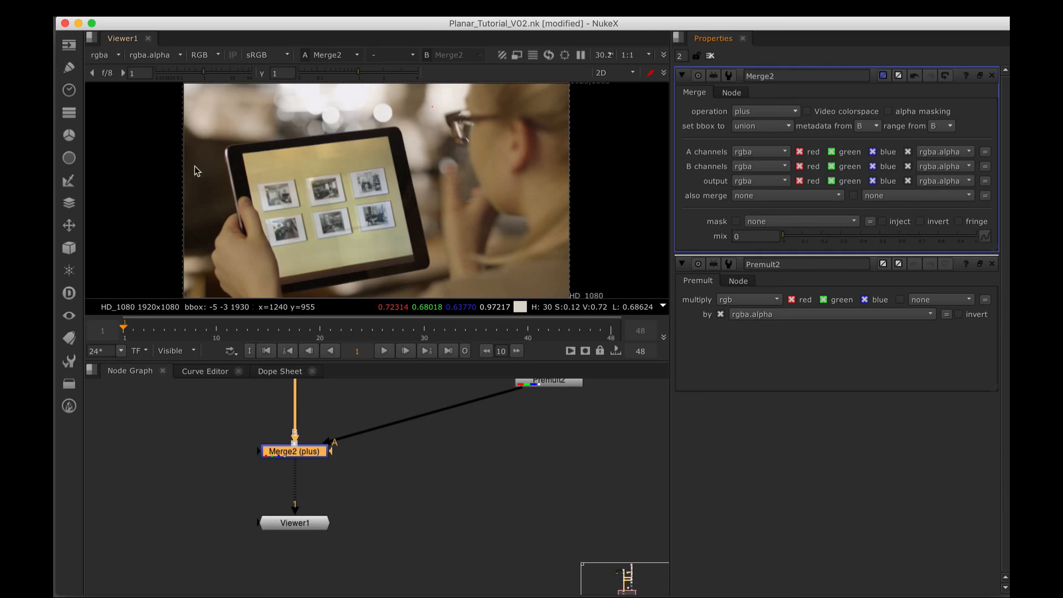
Inspect the screen composite up close at frame 20 and raise Merge2's mix to 0.335.
{"action": "left_click_drag", "start_coordinate": [194, 172], "coordinate": [213, 223]}
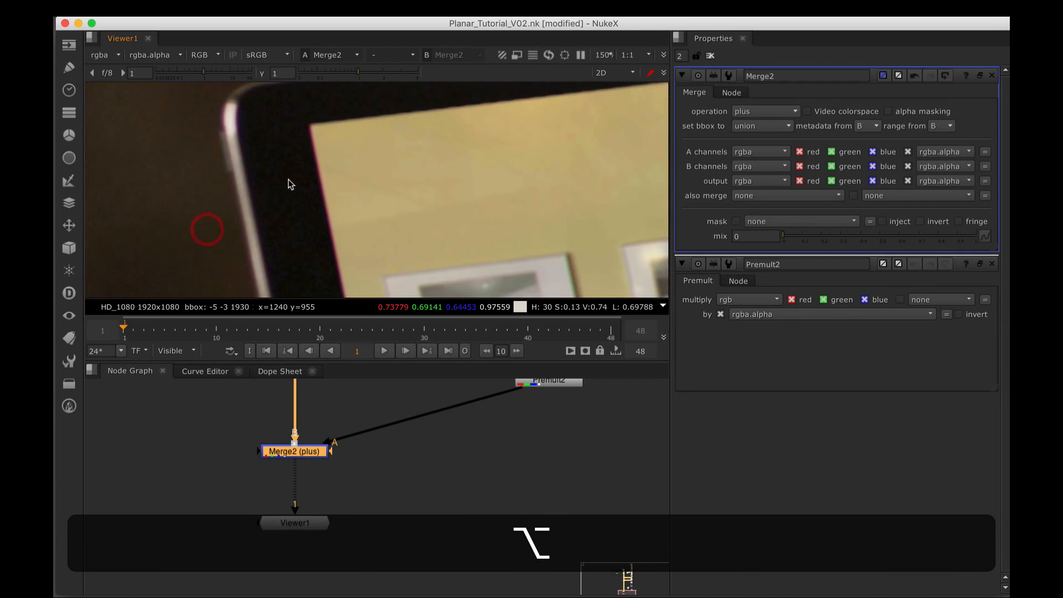
{"action": "left_click_drag", "start_coordinate": [292, 181], "coordinate": [270, 191]}
{"action": "mouse_move", "coordinate": [339, 330]}
{"action": "left_mouse_down"}
{"action": "mouse_move", "coordinate": [388, 333]}
{"action": "mouse_move", "coordinate": [322, 334]}
{"action": "left_mouse_up"}
{"action": "left_click_drag", "start_coordinate": [654, 123], "coordinate": [310, 209]}
{"action": "left_click_drag", "start_coordinate": [381, 207], "coordinate": [385, 179]}
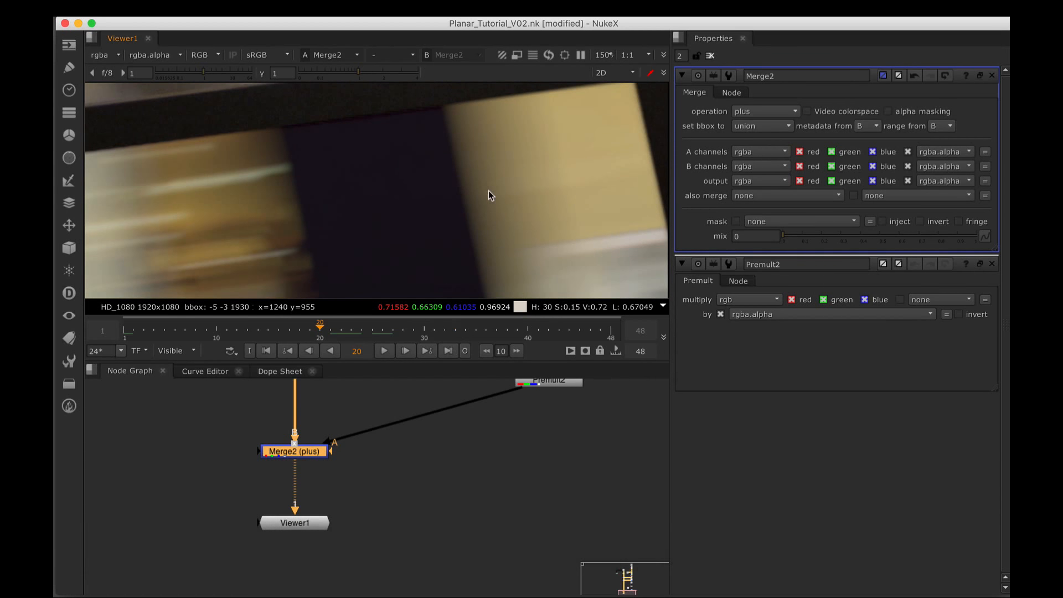
{"action": "left_click_drag", "start_coordinate": [419, 204], "coordinate": [428, 210]}
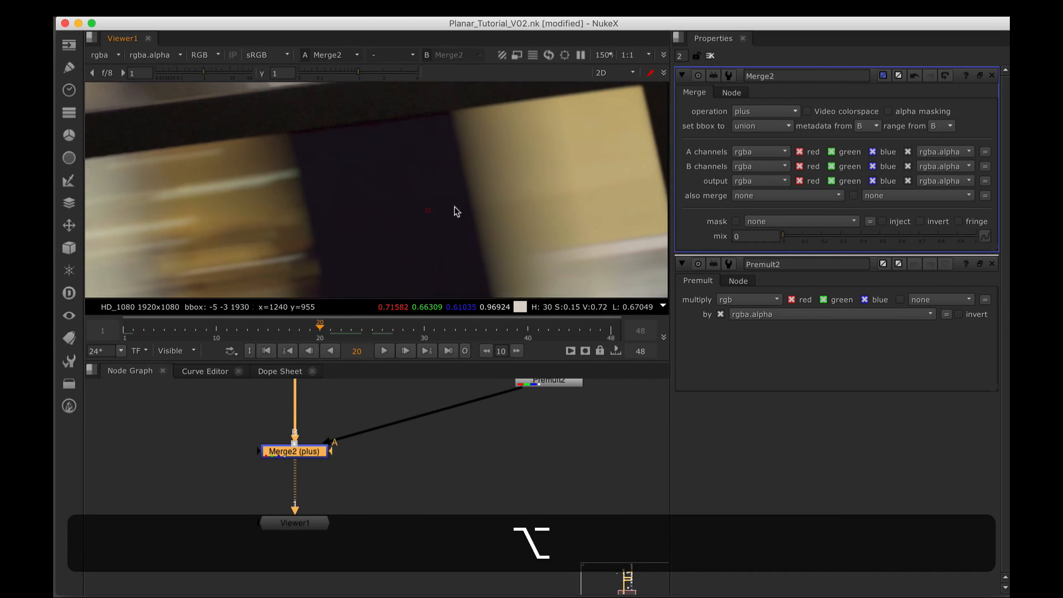
{"action": "left_click", "coordinate": [292, 452]}
{"action": "left_click_drag", "start_coordinate": [783, 235], "coordinate": [847, 235]}
{"action": "left_click_drag", "start_coordinate": [493, 266], "coordinate": [458, 180]}
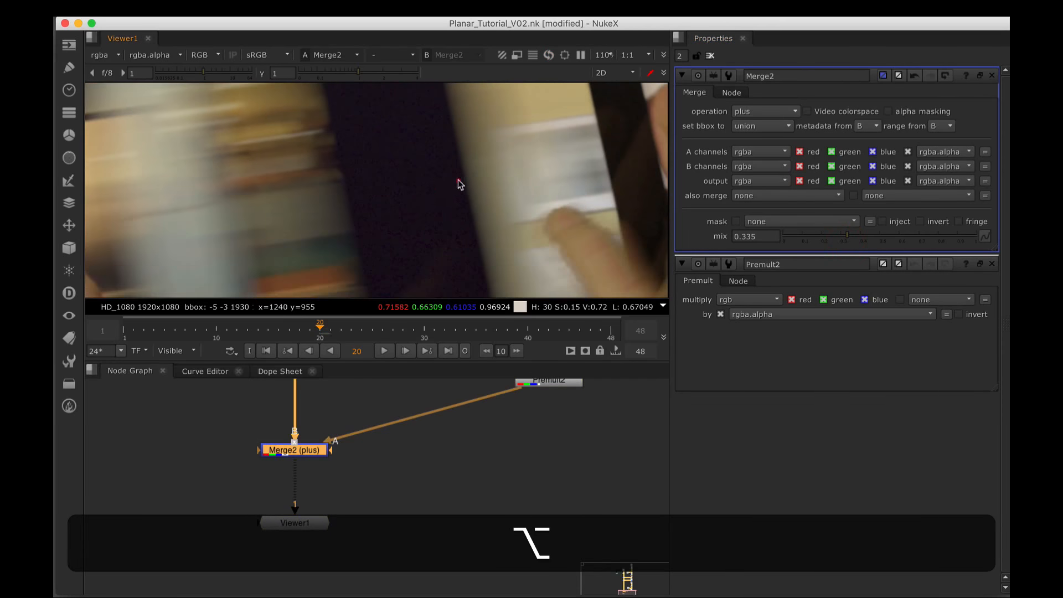
{"action": "scroll", "coordinate": [455, 175], "scroll_direction": "down", "scroll_amount": 5}
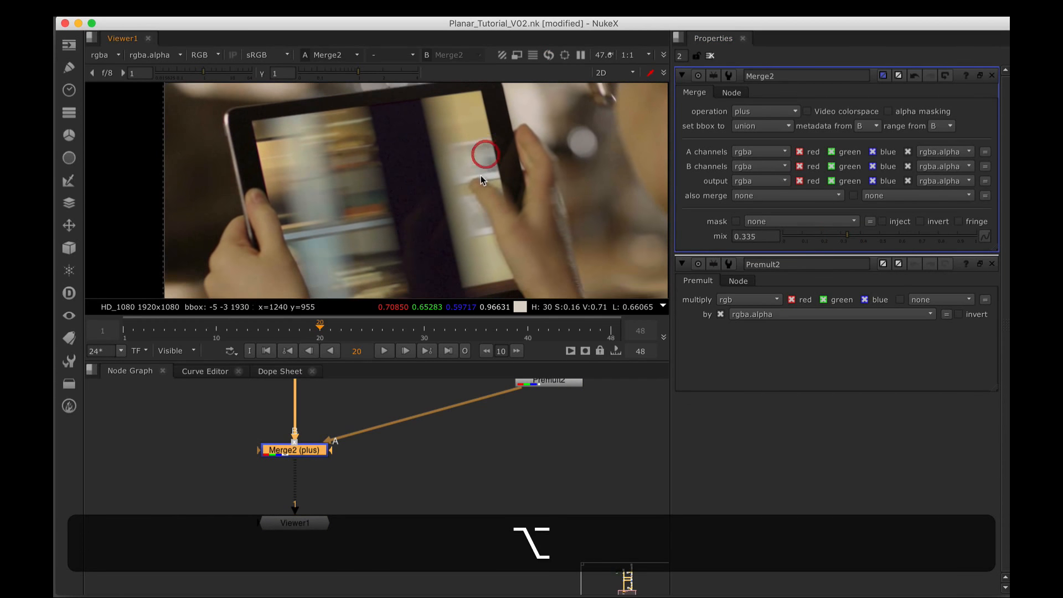
{"action": "key", "text": "alt+Left"}
{"action": "key", "text": "Right"}
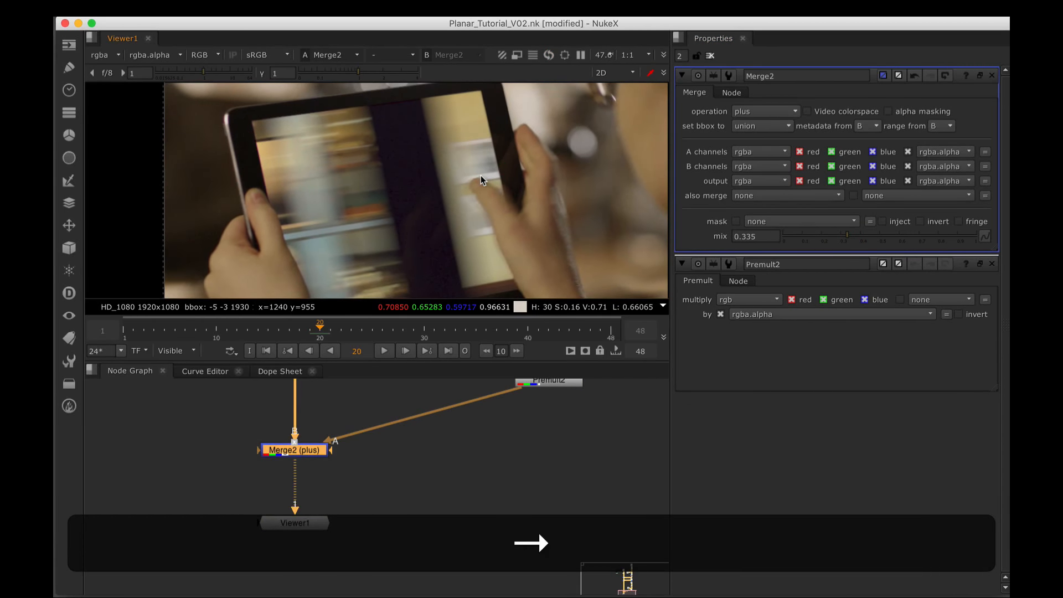
Open the reflection's Grade2 node and set its gamma to 0.57.
{"action": "scroll", "coordinate": [463, 449], "scroll_direction": "down", "scroll_amount": 3}
{"action": "left_click_drag", "start_coordinate": [426, 384], "coordinate": [408, 486]}
{"action": "double_click", "coordinate": [493, 517]}
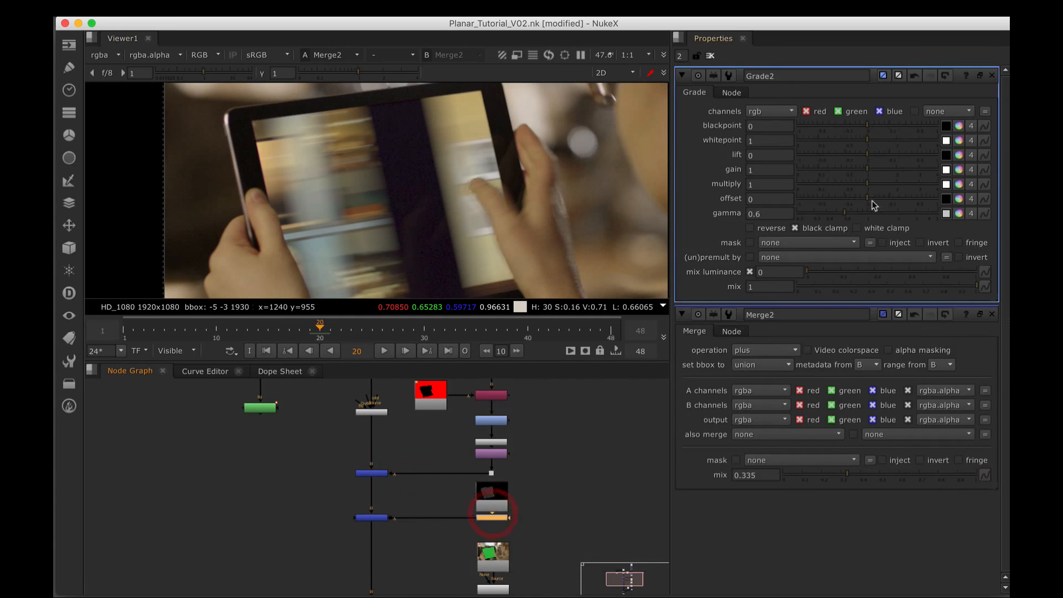
{"action": "mouse_move", "coordinate": [845, 213]}
{"action": "left_mouse_down"}
{"action": "mouse_move", "coordinate": [835, 215]}
{"action": "mouse_move", "coordinate": [843, 215]}
{"action": "left_mouse_up"}
Compare the composite with Grade1 off and on, and shift its lift colour toward yellow-orange with green at 0.007799.
{"action": "left_click_drag", "start_coordinate": [492, 426], "coordinate": [420, 548]}
{"action": "left_click", "coordinate": [424, 414]}
{"action": "key", "text": "d"}
{"action": "key", "text": "d"}
{"action": "double_click", "coordinate": [427, 414]}
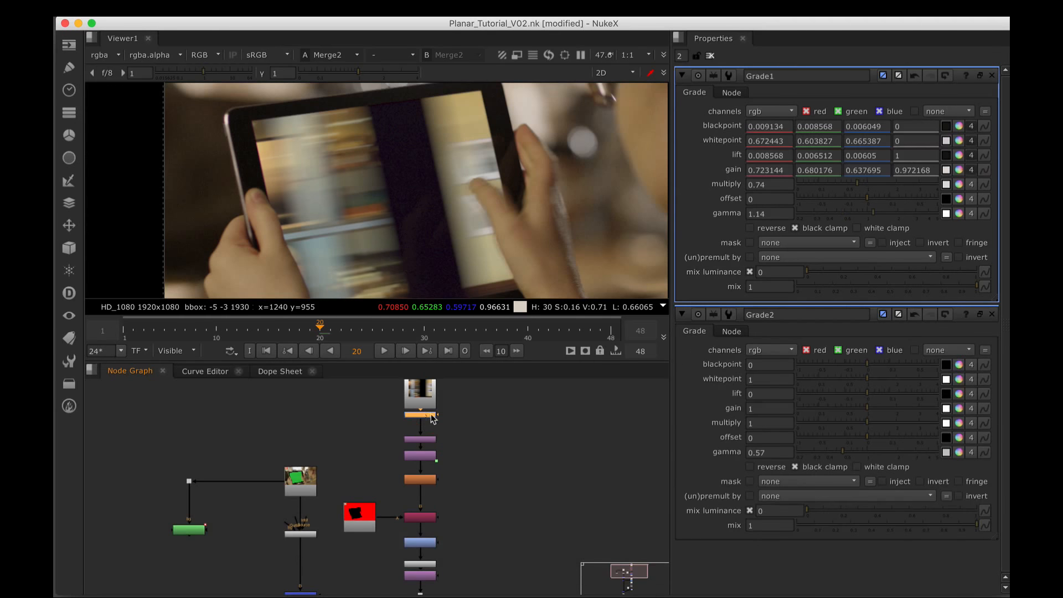
{"action": "left_click", "coordinate": [958, 155], "text": "super"}
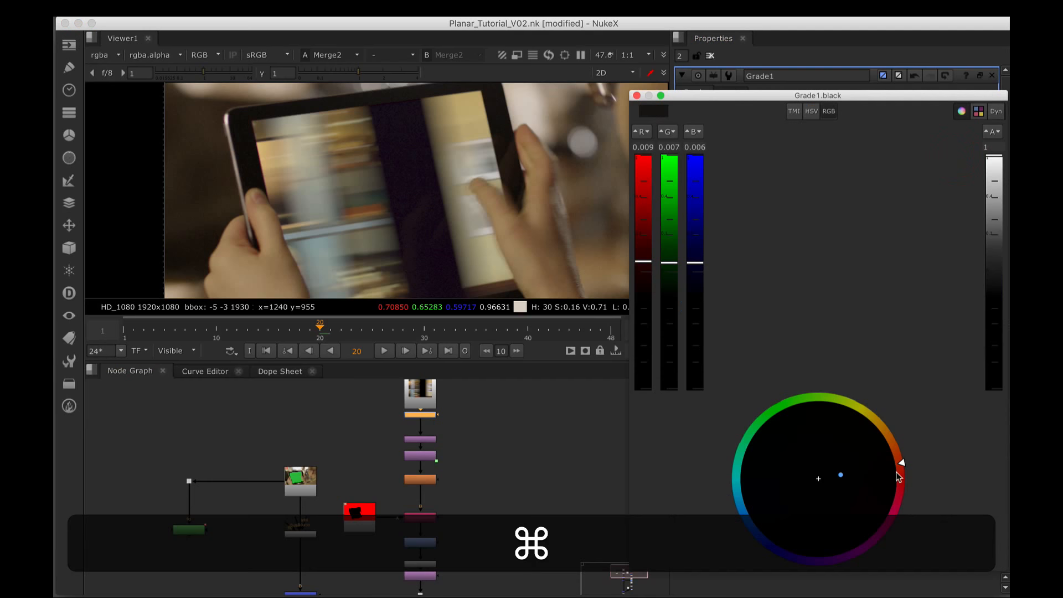
{"action": "left_click_drag", "start_coordinate": [900, 460], "coordinate": [881, 432]}
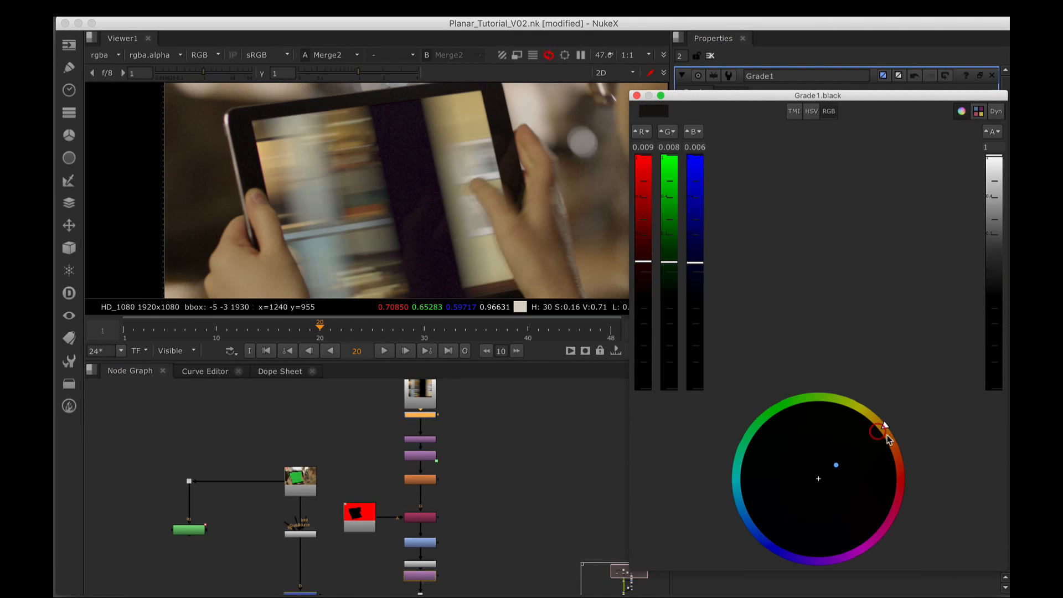
{"action": "left_click", "coordinate": [637, 96]}
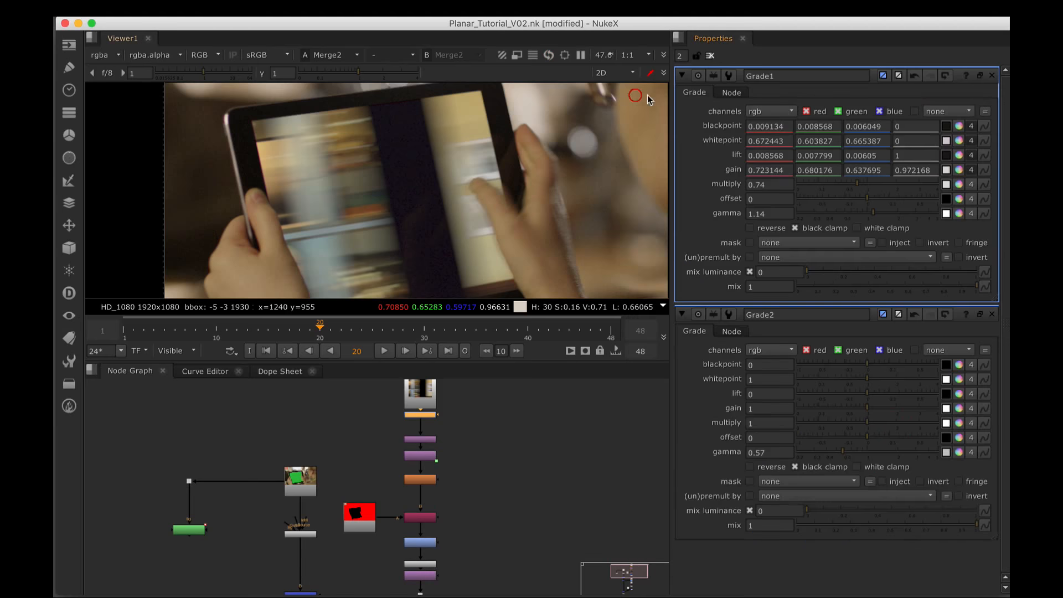
Set Grade1's gamma to 0.98 and play the whole composite from frame 1.
{"action": "left_click", "coordinate": [867, 214]}
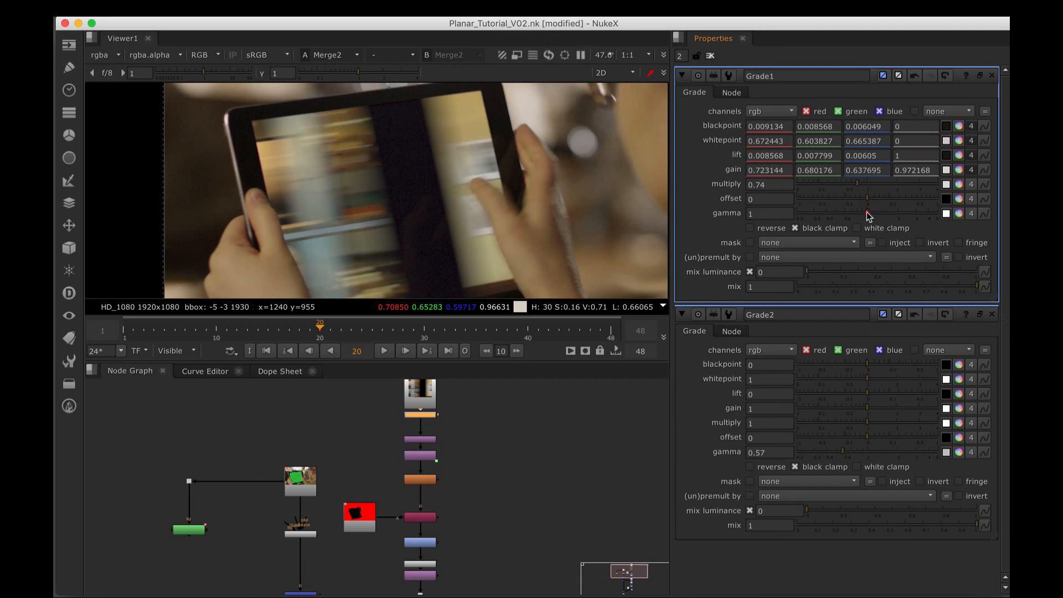
{"action": "left_click", "coordinate": [867, 215]}
{"action": "key", "text": "alt+f"}
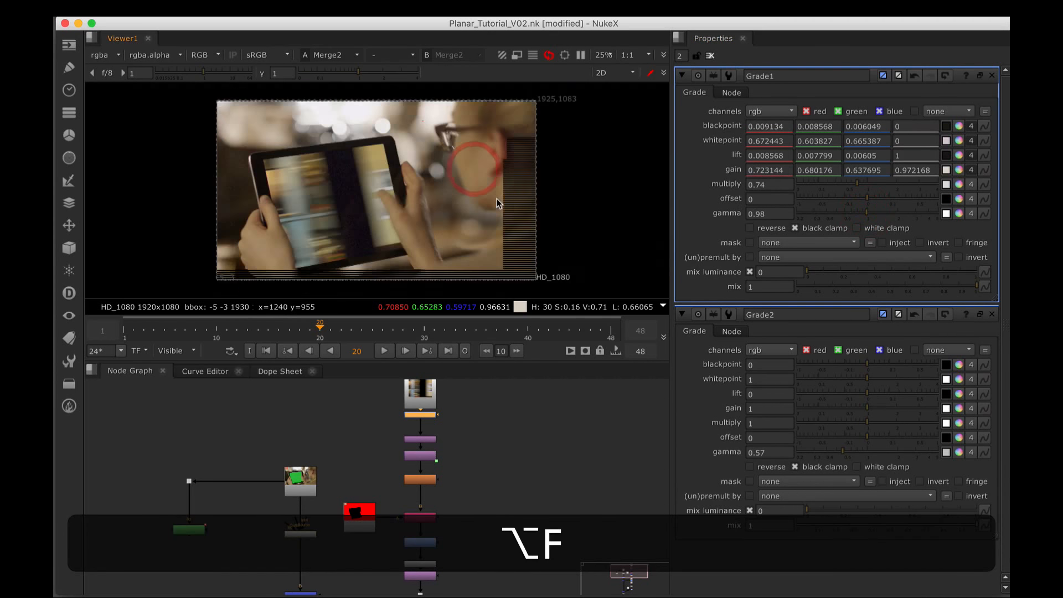
{"action": "left_click", "coordinate": [267, 349]}
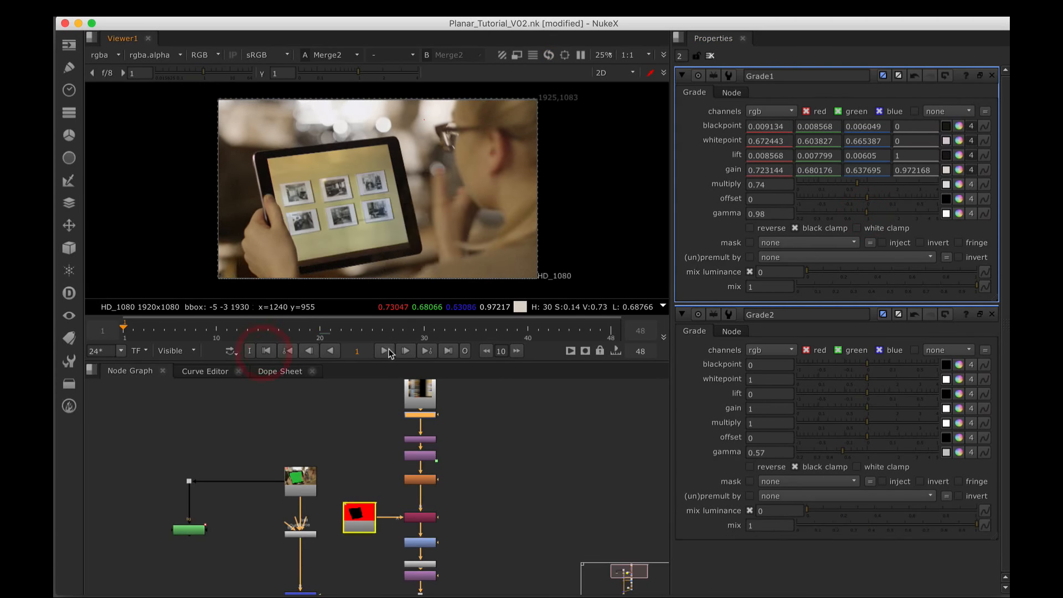
{"action": "left_click", "coordinate": [386, 351]}
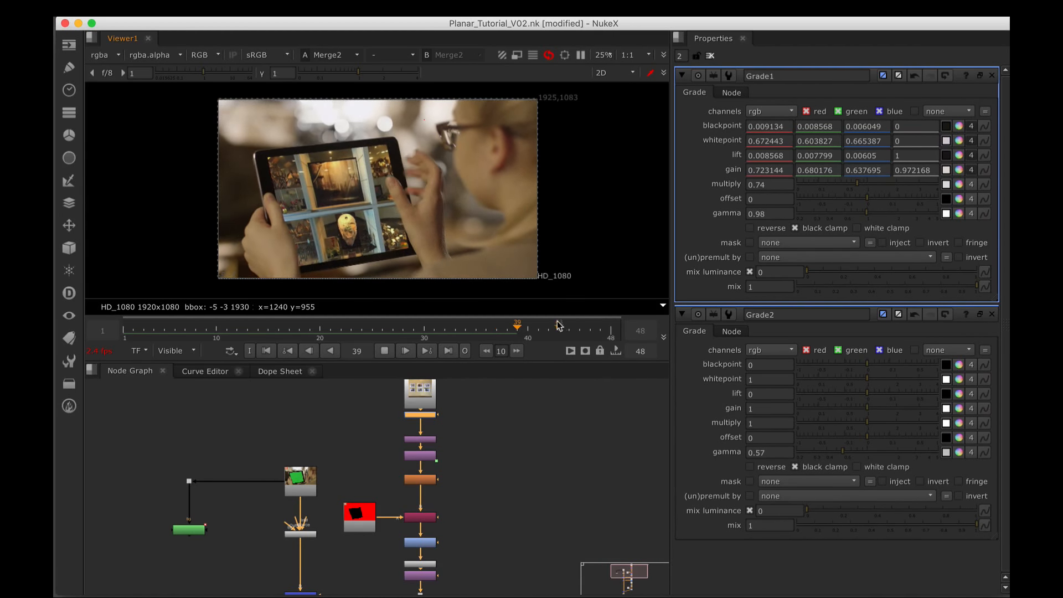
Enlarge the node graph, align Premult2 level with Merge2, and lower the rest of the noise branch slightly.
{"action": "key", "text": "space"}
{"action": "left_click_drag", "start_coordinate": [558, 412], "coordinate": [496, 254]}
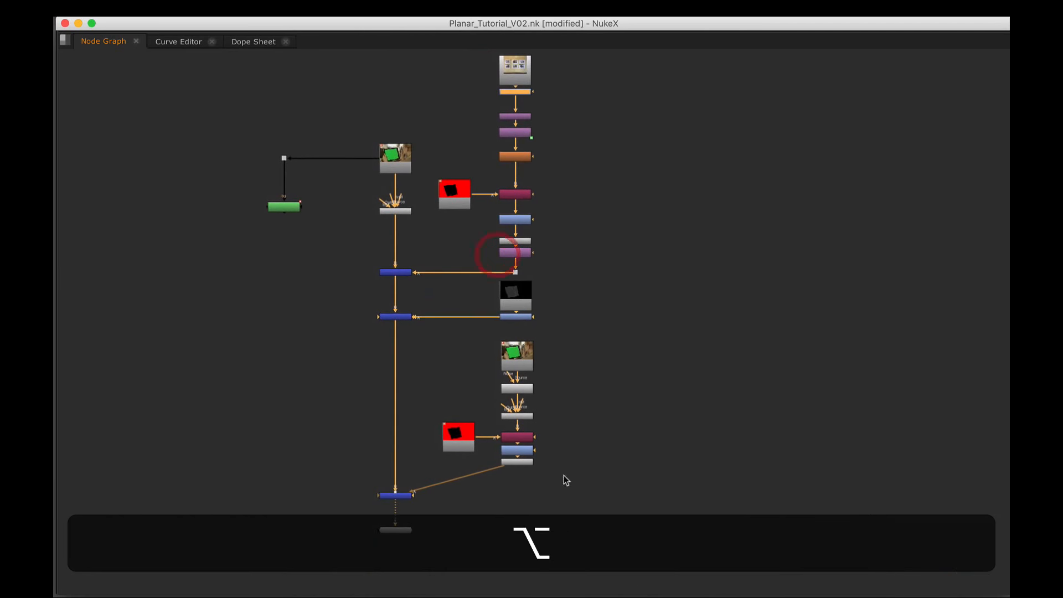
{"action": "left_click_drag", "start_coordinate": [524, 461], "coordinate": [524, 496]}
{"action": "left_click", "coordinate": [575, 503]}
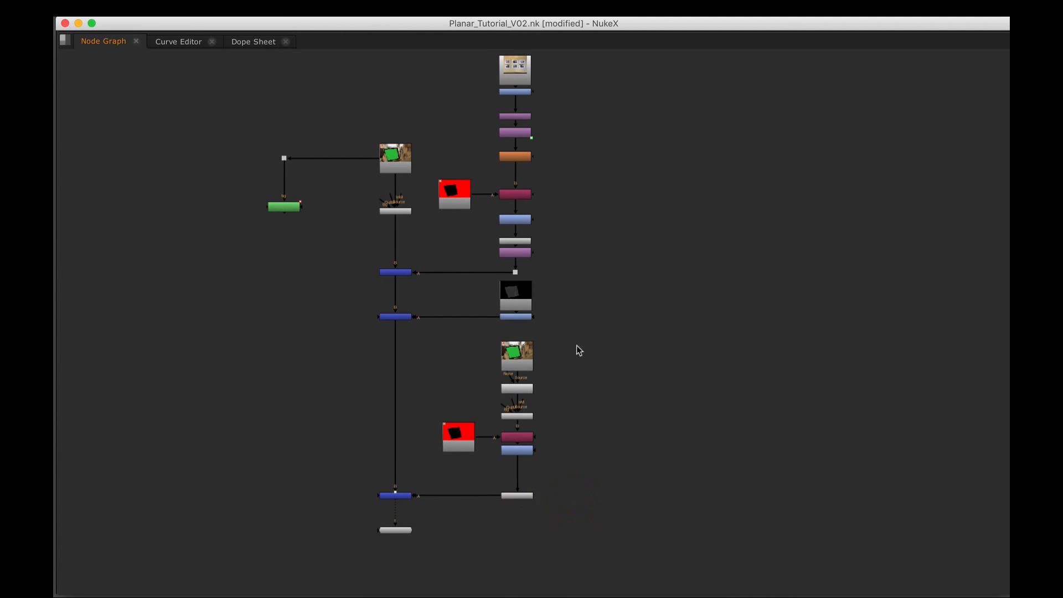
{"action": "left_click_drag", "start_coordinate": [628, 487], "coordinate": [432, 325]}
{"action": "left_click_drag", "start_coordinate": [518, 351], "coordinate": [518, 357]}
Move Read4 slightly higher above Grade1 and shift the Roto1 branch farther away from Read1.
{"action": "left_click_drag", "start_coordinate": [585, 308], "coordinate": [598, 349]}
{"action": "left_click_drag", "start_coordinate": [548, 184], "coordinate": [548, 169]}
{"action": "left_click", "coordinate": [587, 180]}
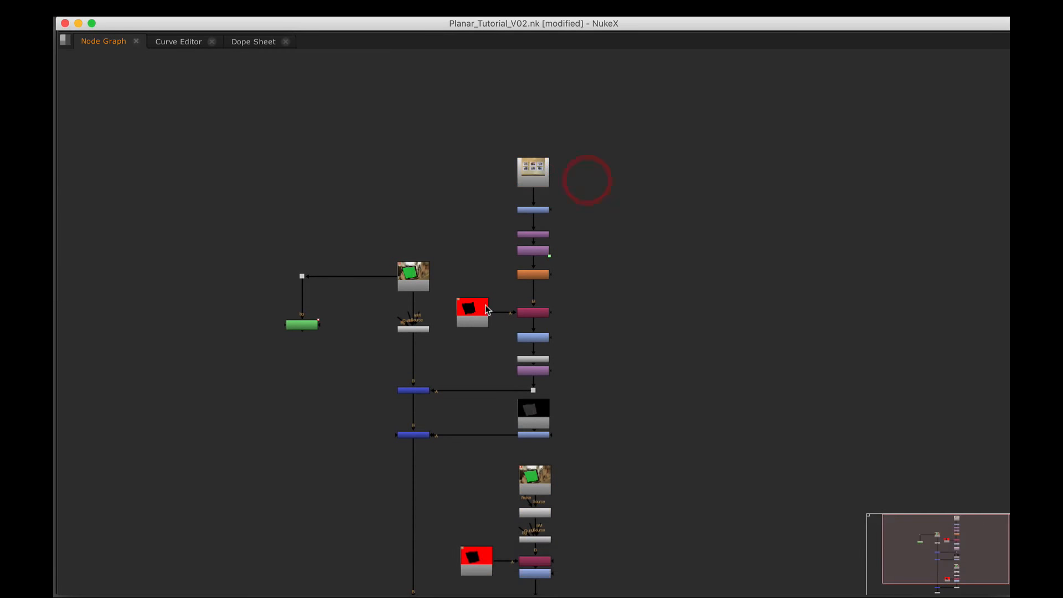
{"action": "left_click_drag", "start_coordinate": [487, 309], "coordinate": [601, 235]}
{"action": "left_click_drag", "start_coordinate": [320, 175], "coordinate": [428, 276]}
{"action": "left_click_drag", "start_coordinate": [381, 210], "coordinate": [354, 210]}
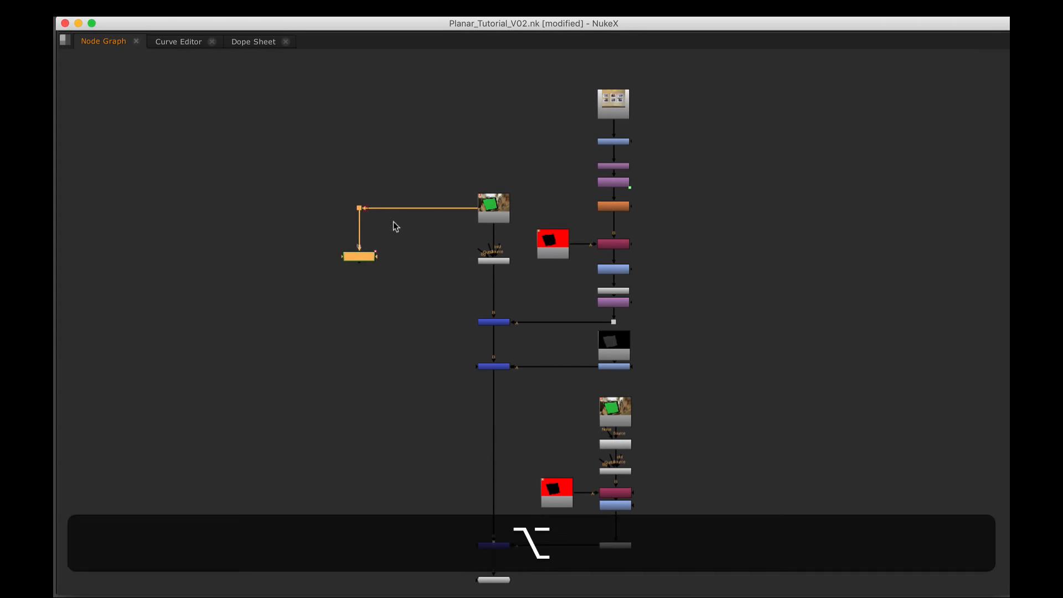
Move Read1, Keylight1 and the Roto1 branch higher, and nudge the screen-picture branch from Read4 to Transform1 slightly sideways.
{"action": "left_click_drag", "start_coordinate": [456, 243], "coordinate": [369, 317]}
{"action": "left_click_drag", "start_coordinate": [479, 187], "coordinate": [498, 185]}
{"action": "left_click_drag", "start_coordinate": [273, 164], "coordinate": [473, 294]}
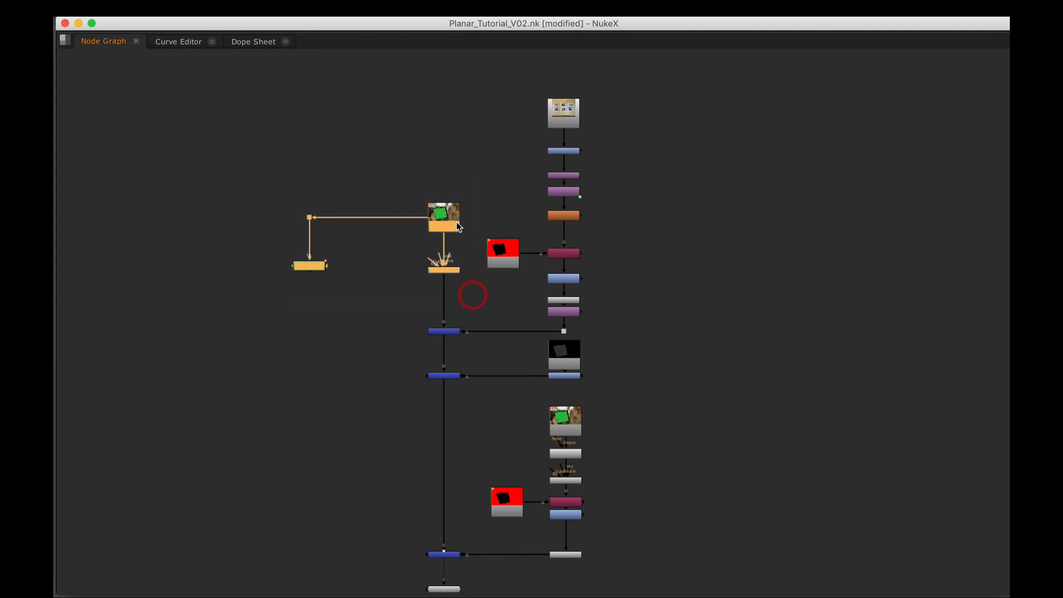
{"action": "left_click_drag", "start_coordinate": [458, 226], "coordinate": [509, 146]}
{"action": "scroll", "coordinate": [451, 198], "scroll_direction": "up", "scroll_amount": 3}
{"action": "left_click_drag", "start_coordinate": [229, 187], "coordinate": [344, 246]}
{"action": "left_click", "coordinate": [499, 229]}
{"action": "left_click_drag", "start_coordinate": [553, 150], "coordinate": [473, 232]}
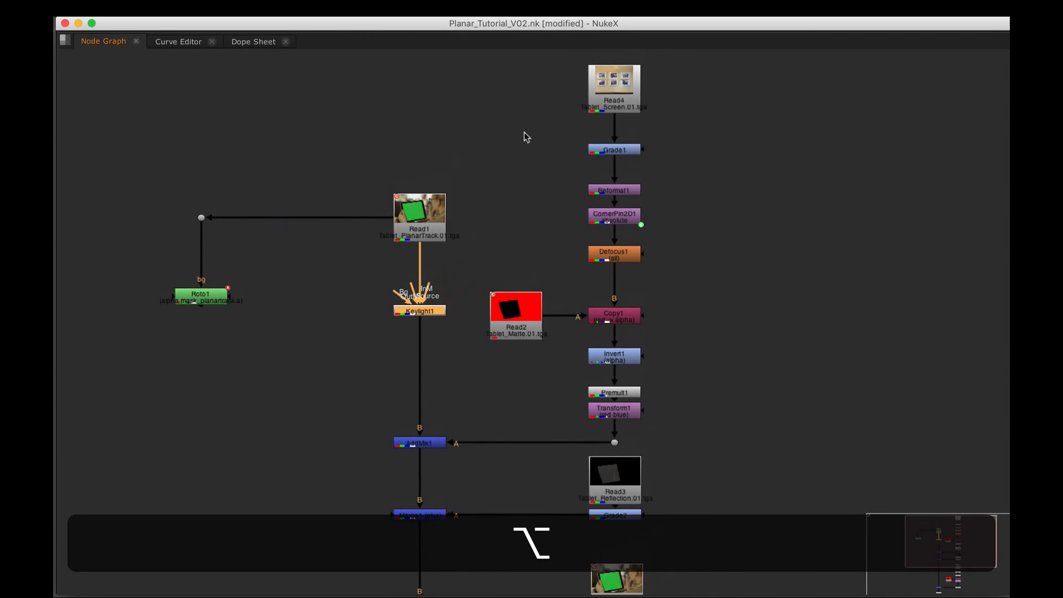
{"action": "left_click_drag", "start_coordinate": [487, 60], "coordinate": [707, 430]}
{"action": "left_click_drag", "start_coordinate": [619, 415], "coordinate": [620, 415]}
Add a Write node between Merge2 and Viewer1 and return to the full workspace layout.
{"action": "left_click_drag", "start_coordinate": [498, 498], "coordinate": [561, 61]}
{"action": "left_click", "coordinate": [481, 425]}
{"action": "key", "text": "alt+i"}
{"action": "left_click_drag", "start_coordinate": [579, 403], "coordinate": [539, 474]}
{"action": "left_click", "coordinate": [450, 438]}
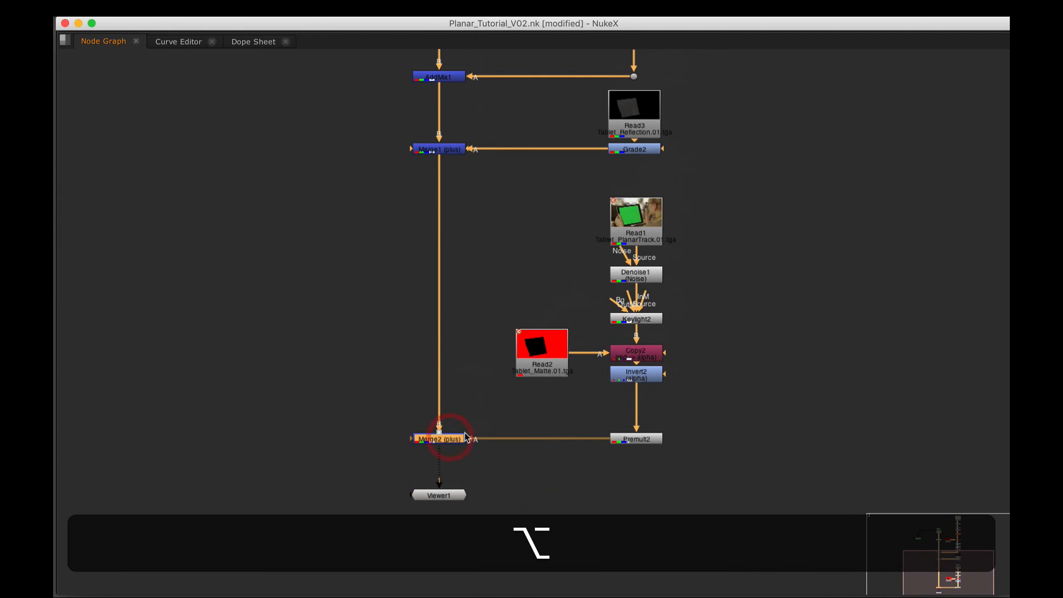
{"action": "key", "text": "w"}
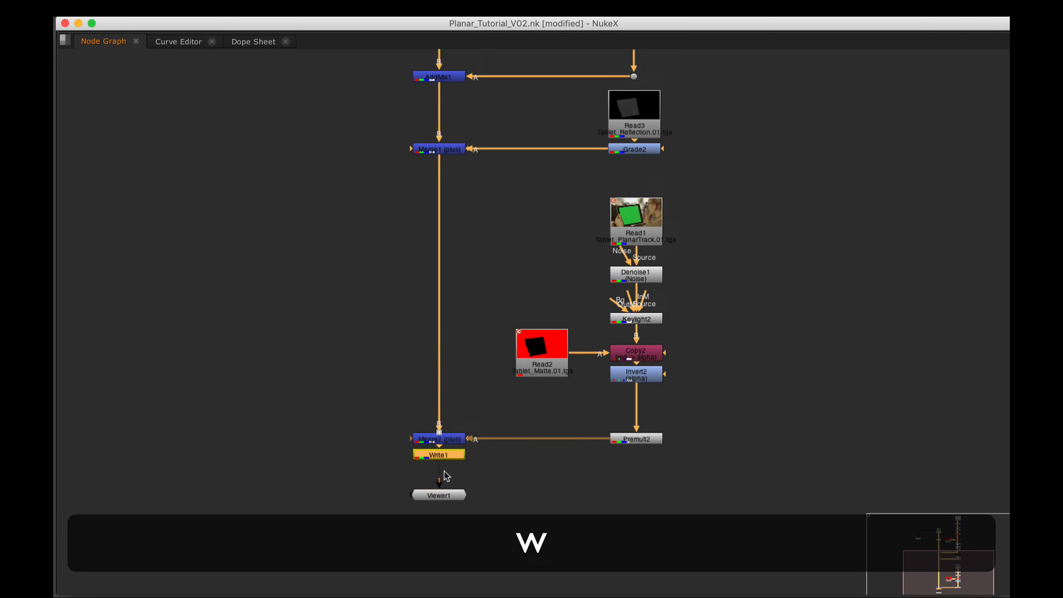
{"action": "key", "text": "alt+space"}
Set Write1's output file to Planar_Tutorial_V02.mov on the Desktop.
{"action": "left_click", "coordinate": [987, 126]}
{"action": "left_click", "coordinate": [473, 284]}
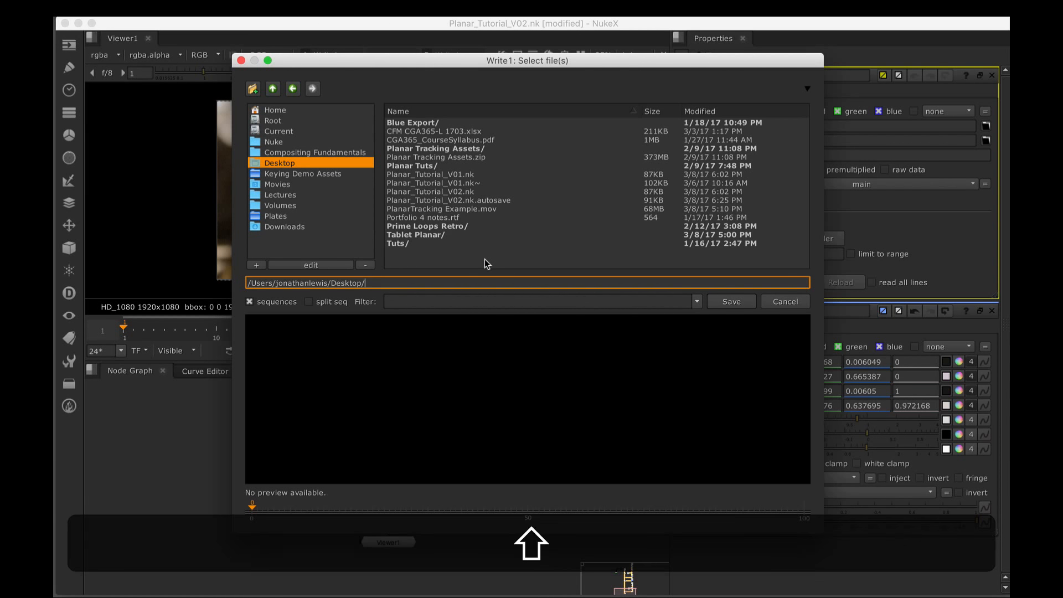
{"action": "type", "text": "Planar"}
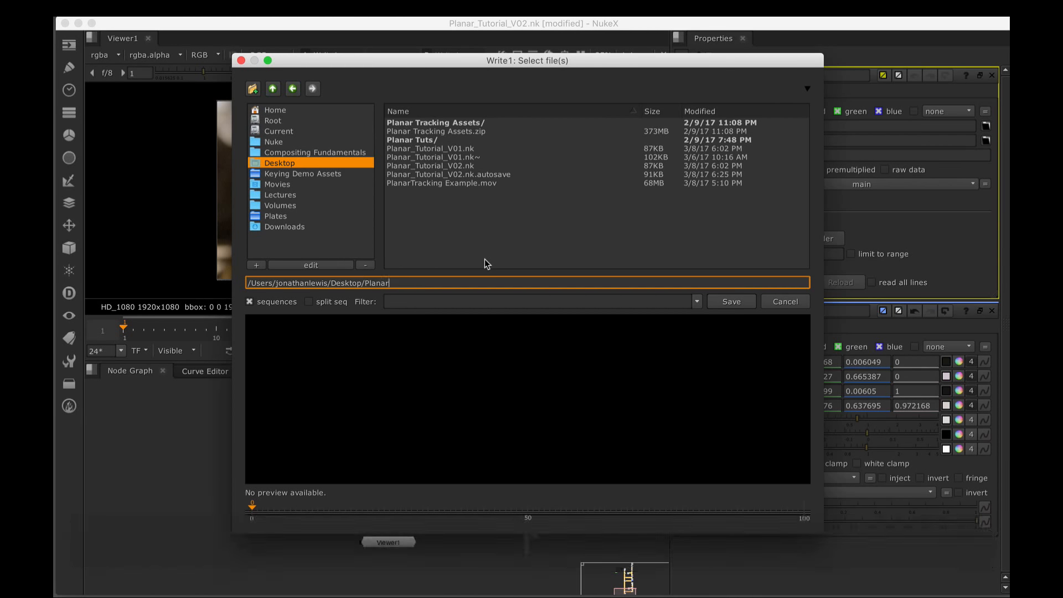
{"action": "key", "text": "shift"}
{"action": "type", "text": "_Tutorial_"}
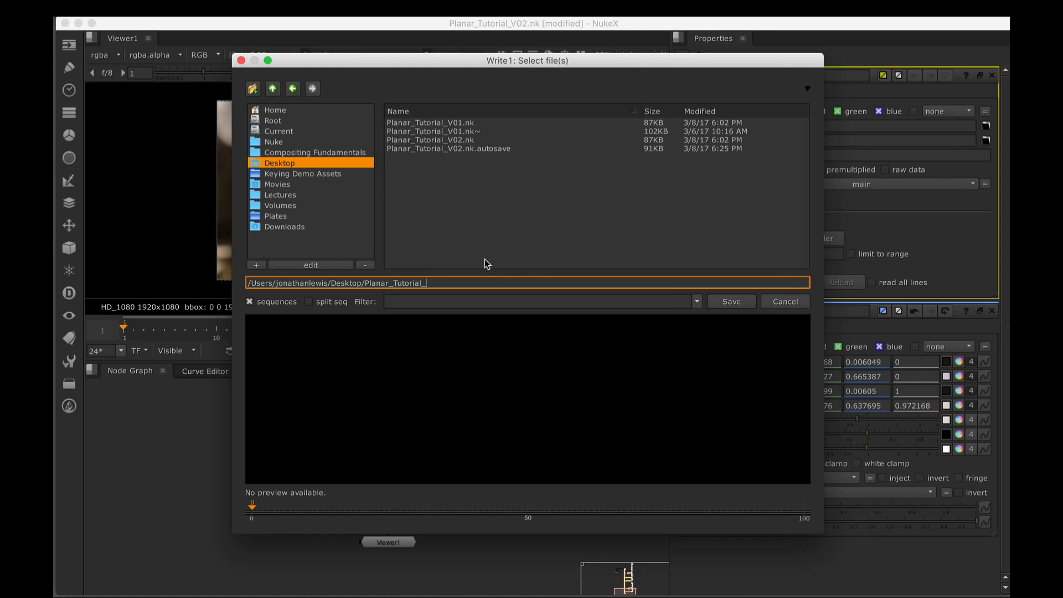
{"action": "type", "text": "V02"}
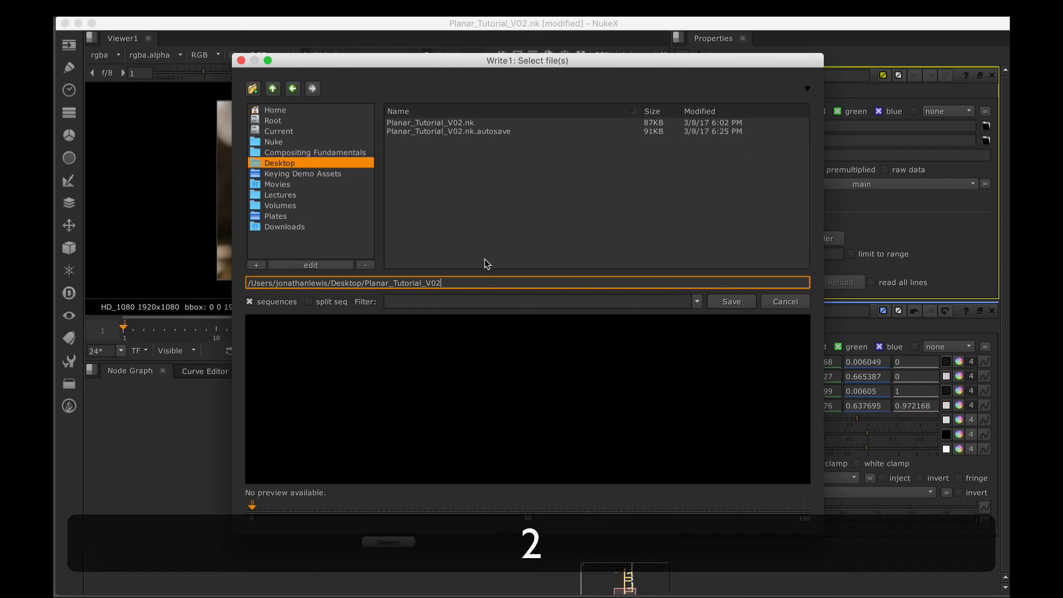
{"action": "type", "text": ".mov"}
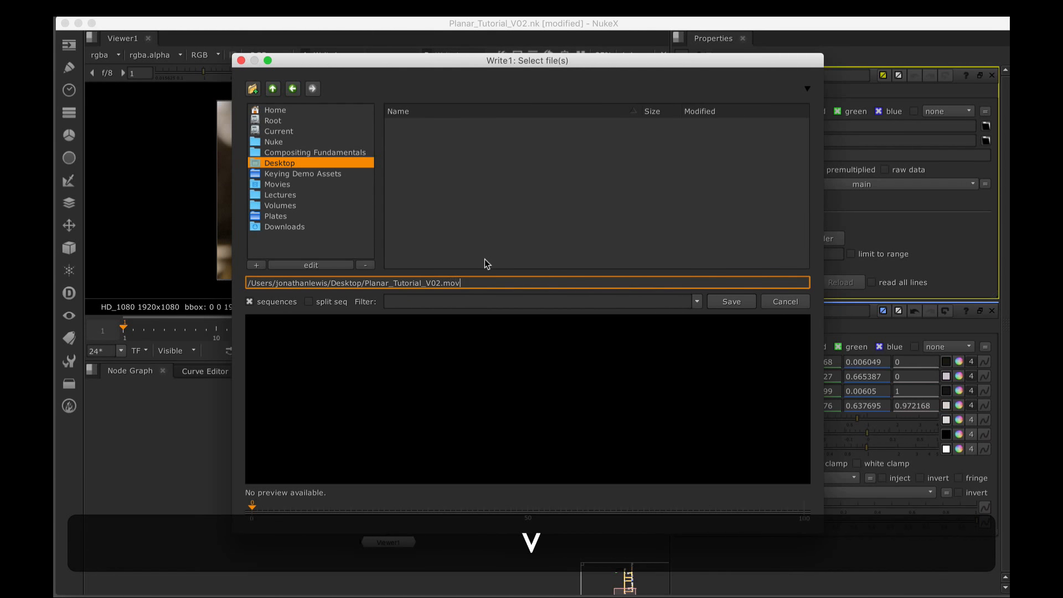
{"action": "left_click", "coordinate": [732, 301]}
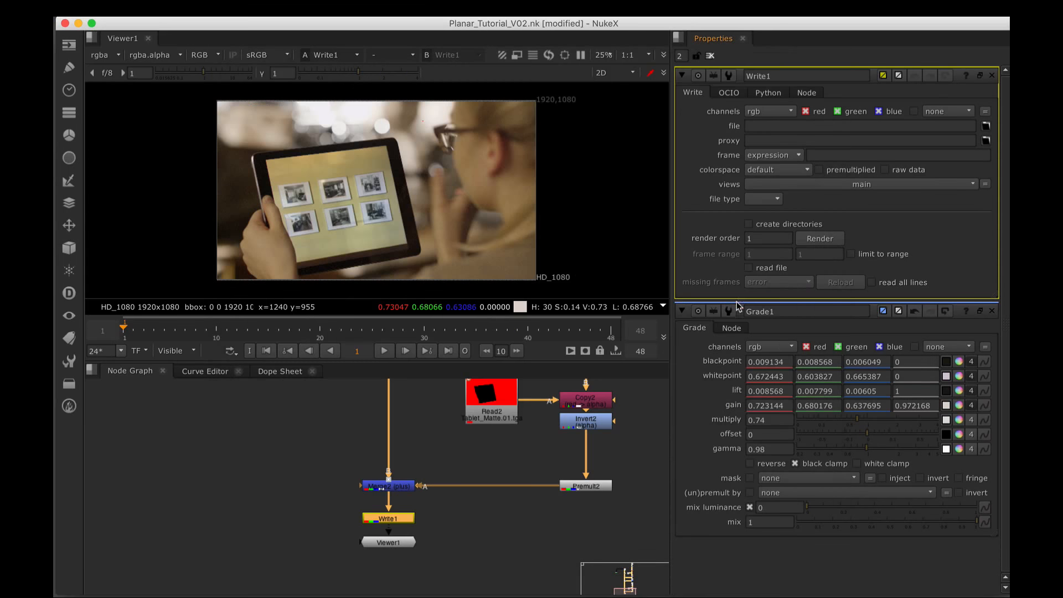
Set Write1's codec to H.264 and render the movie.
{"action": "left_click", "coordinate": [801, 232]}
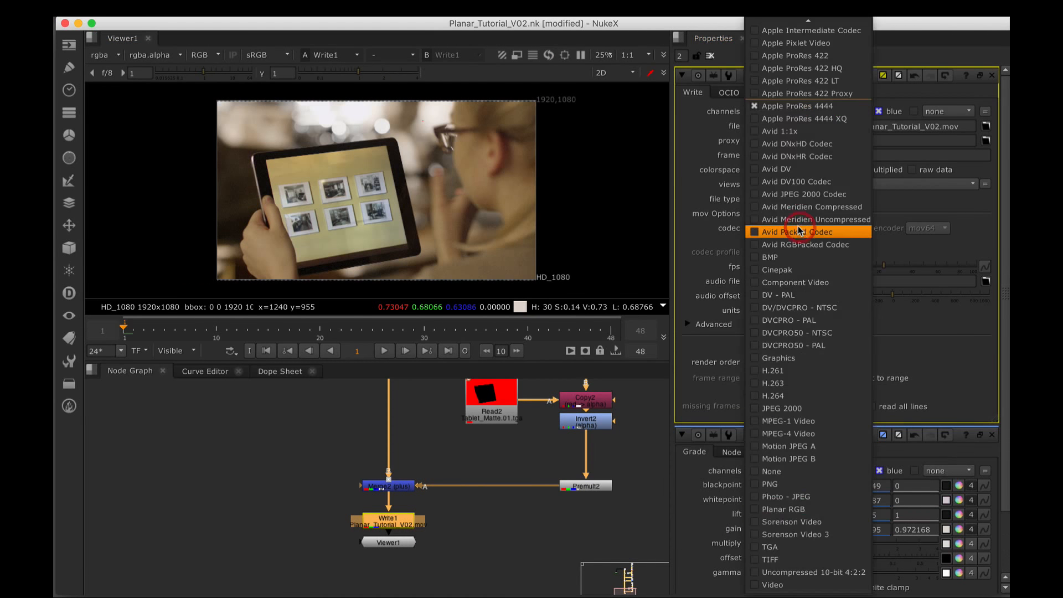
{"action": "left_click", "coordinate": [814, 397]}
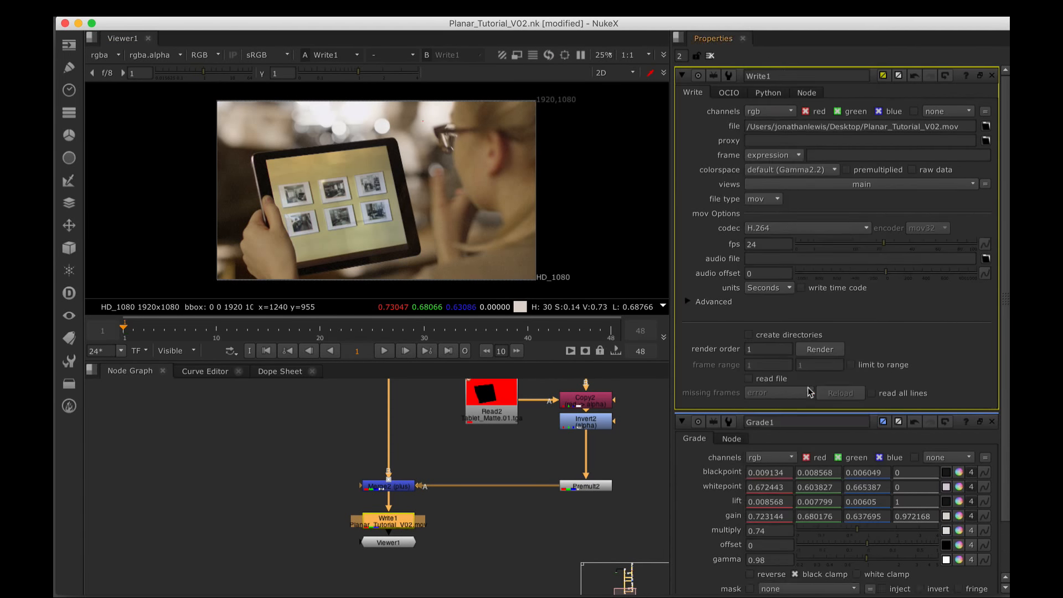
{"action": "left_click", "coordinate": [820, 395]}
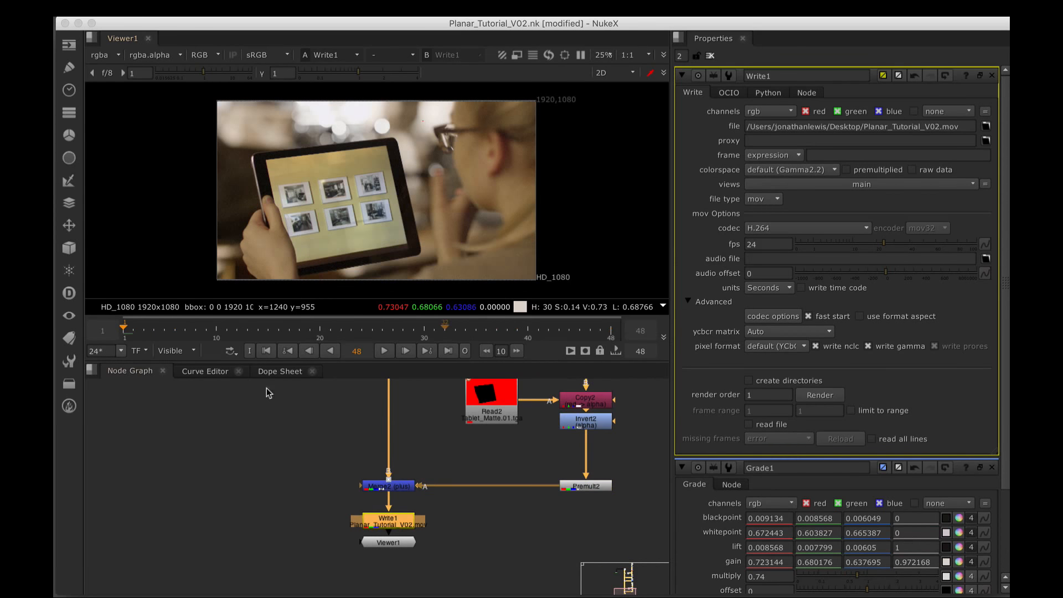
Open the rendered Planar_Tutorial_V02.mov in the movie player and play it.
{"action": "mouse_move", "coordinate": [64, 587]}
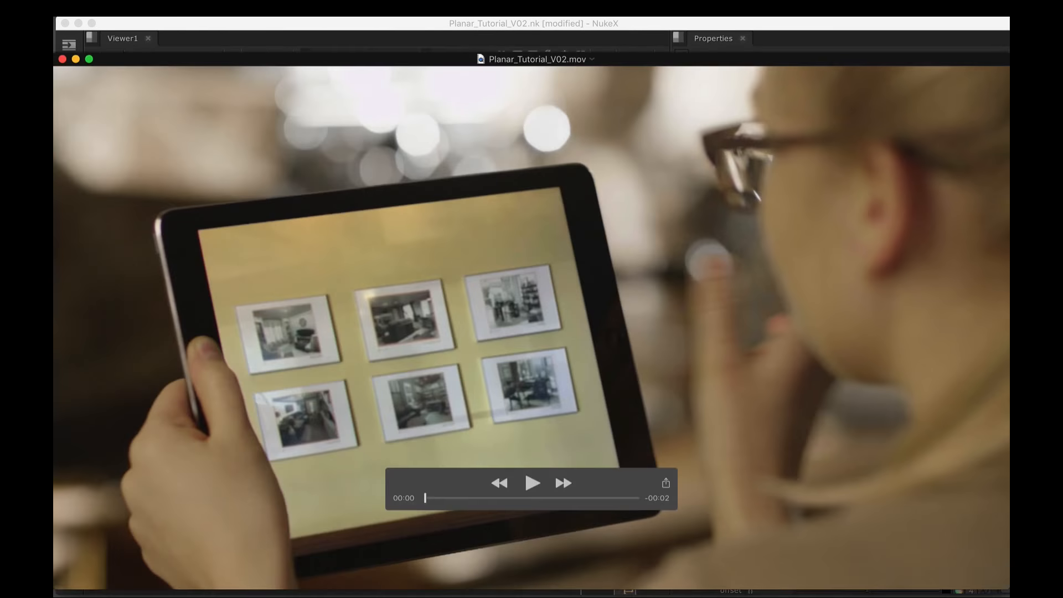
{"action": "left_click", "coordinate": [531, 483]}
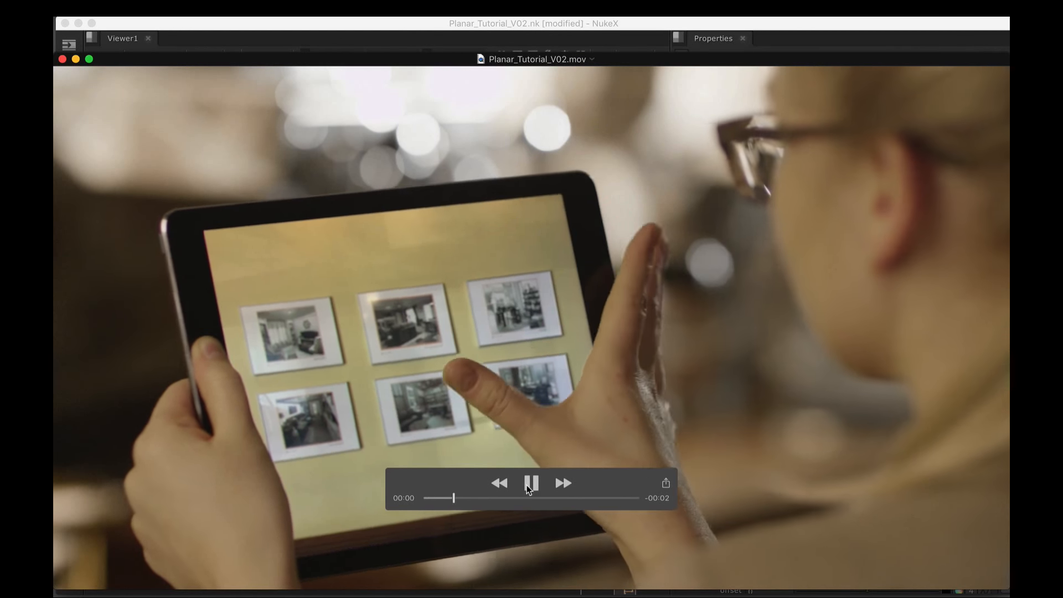